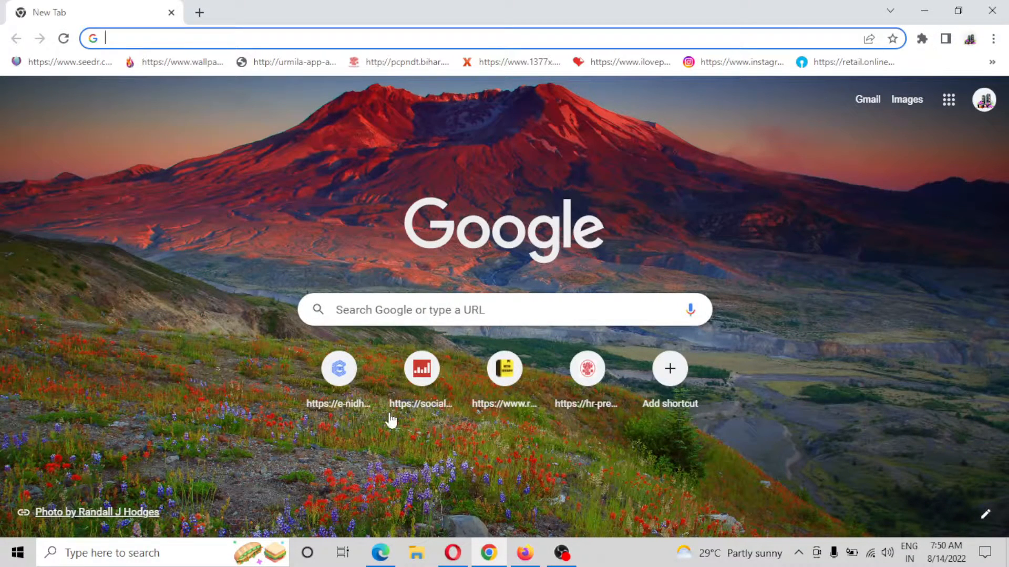
Open the Bihar e-Nidhi login page and sign in with the account username and password
left_click(342, 378)
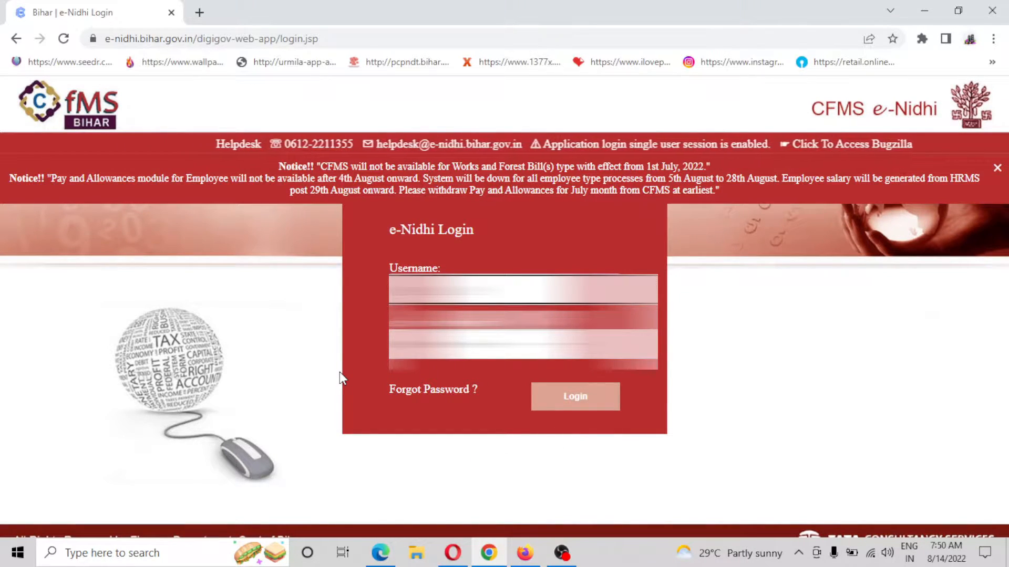
key("Tab")
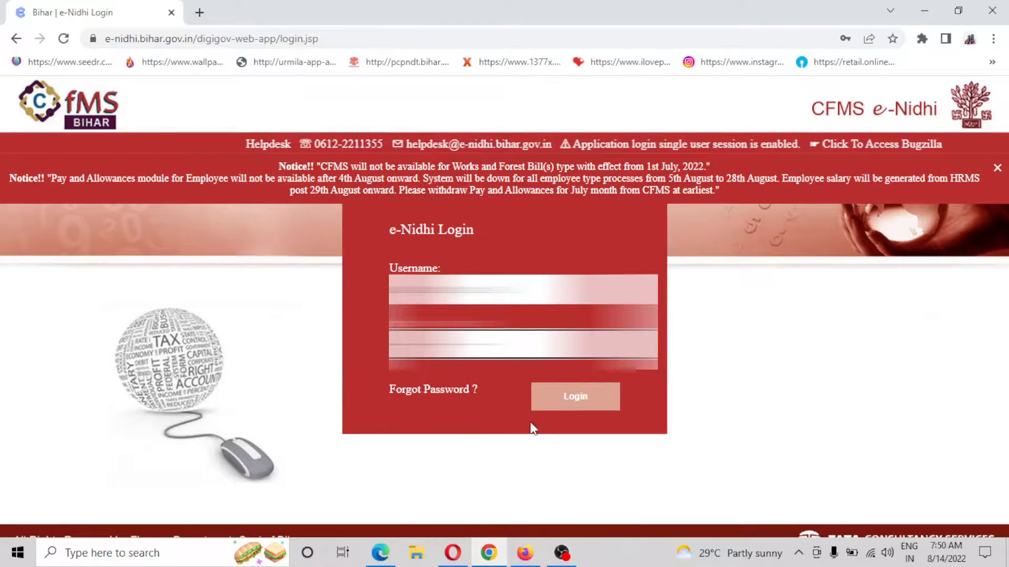
left_click(583, 397)
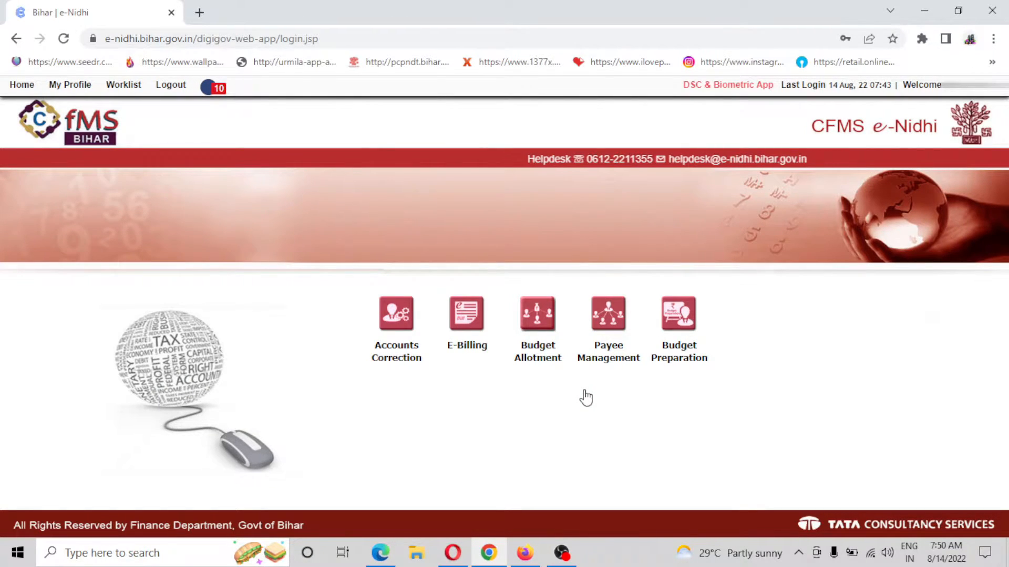
Enter the E-Billing module with the first Maker-Maker post in the role list
left_click(463, 350)
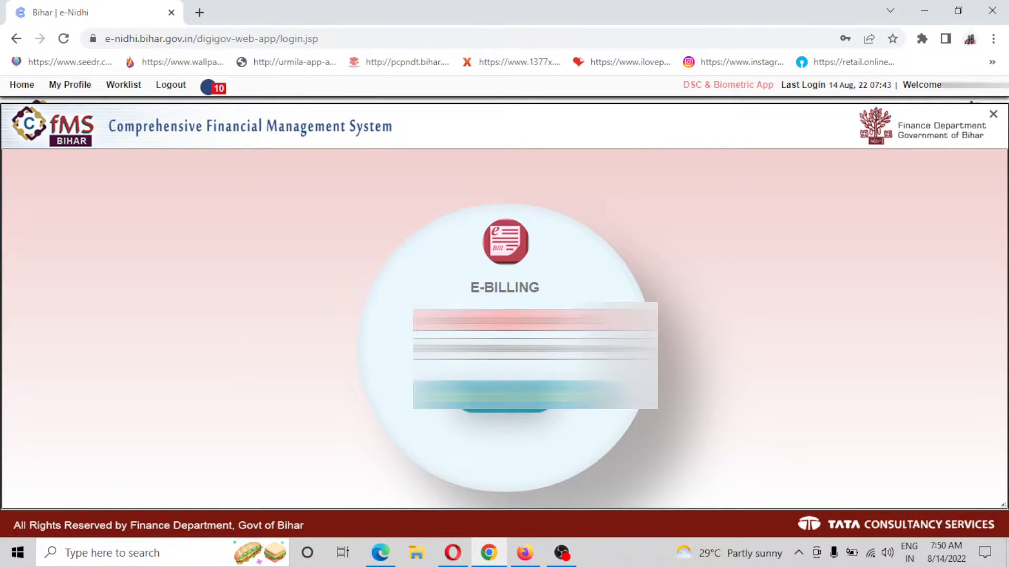
left_click(506, 349)
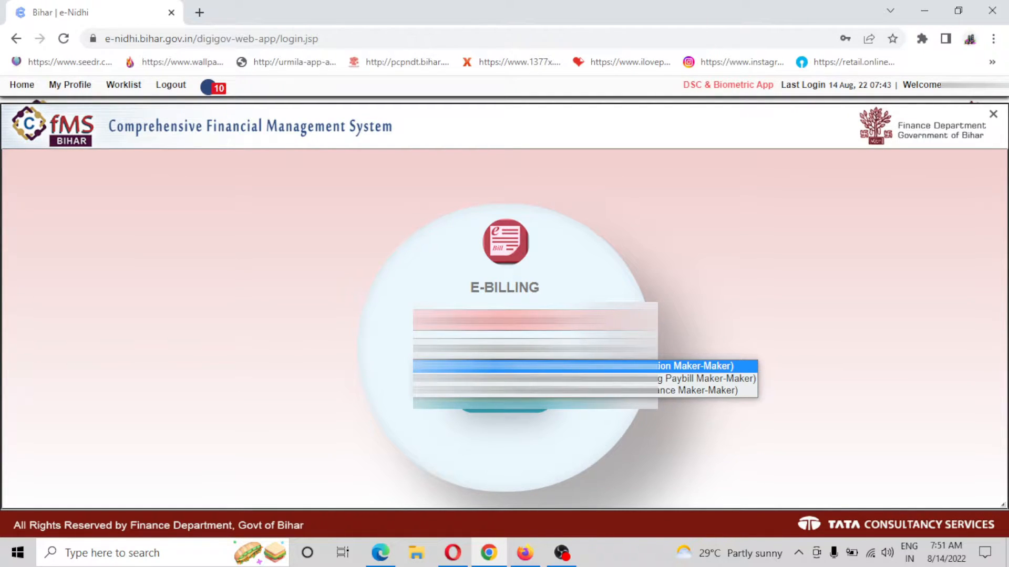
left_click(505, 367)
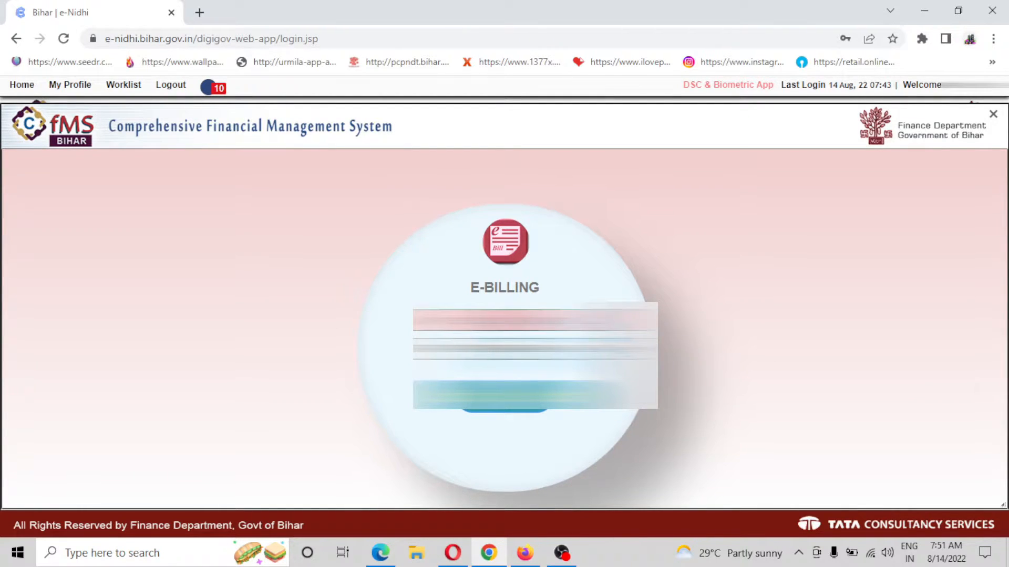
left_click(509, 402)
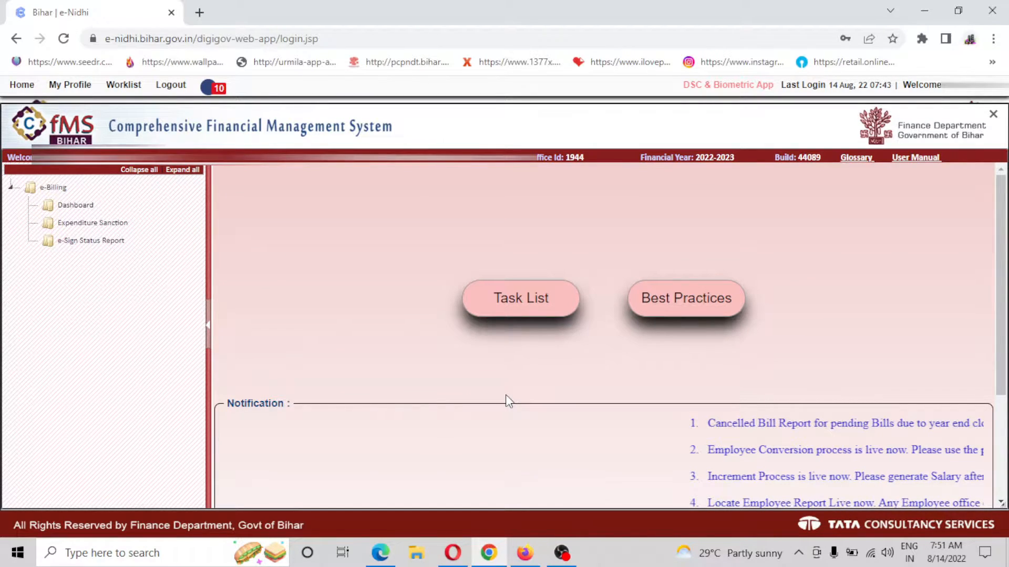
left_click(102, 224)
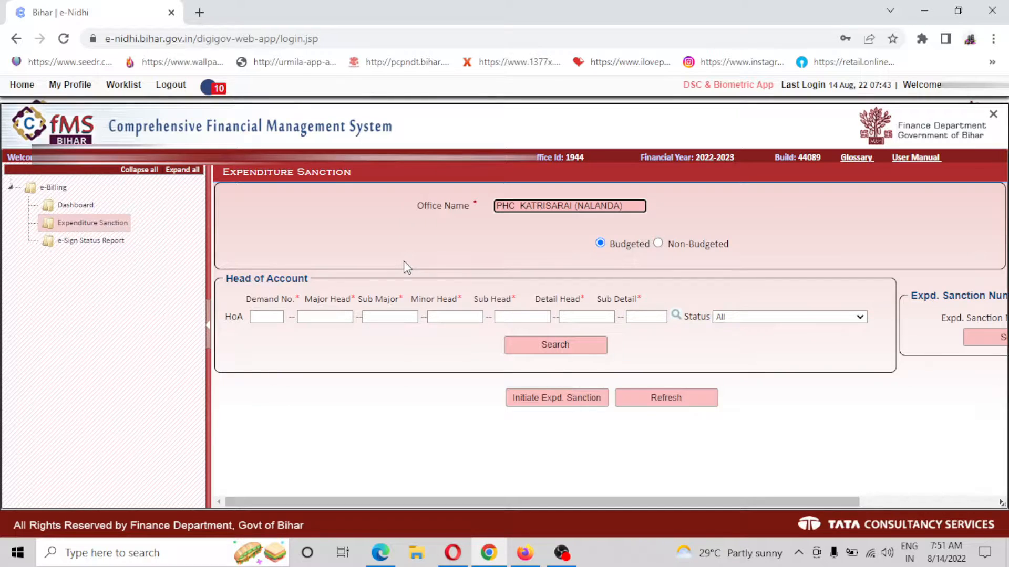
left_click(208, 325)
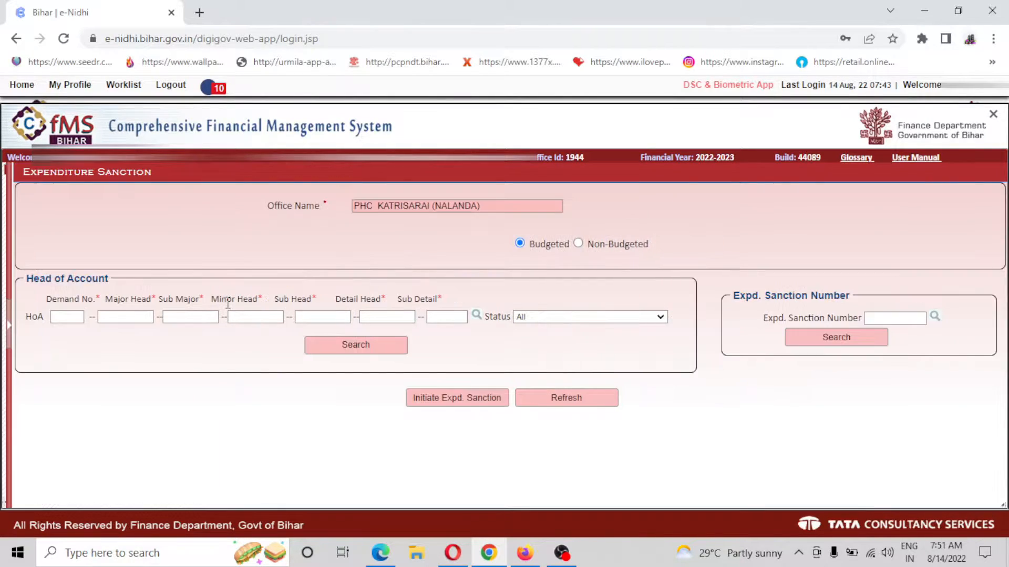
left_click(476, 315)
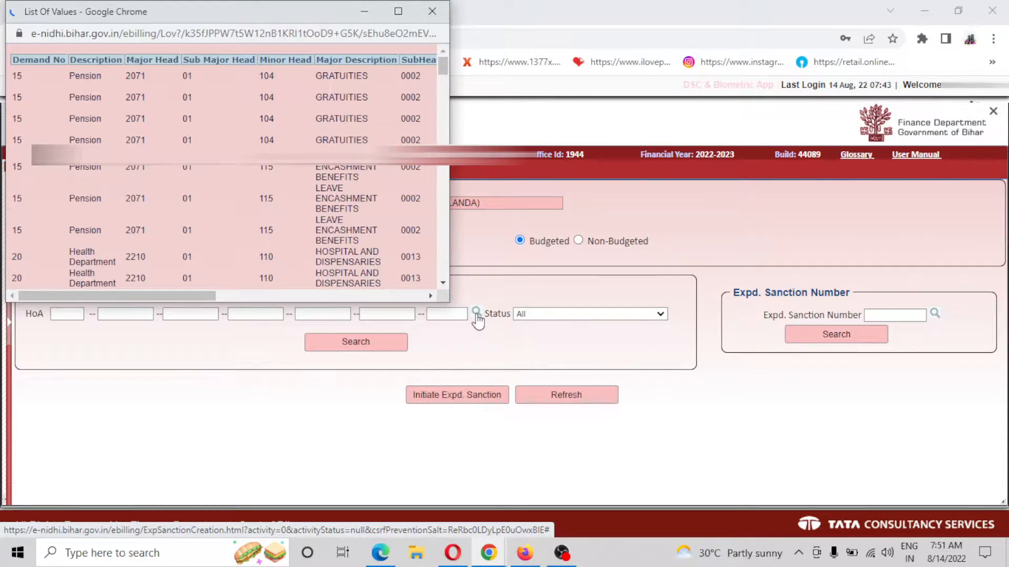
left_click(398, 12)
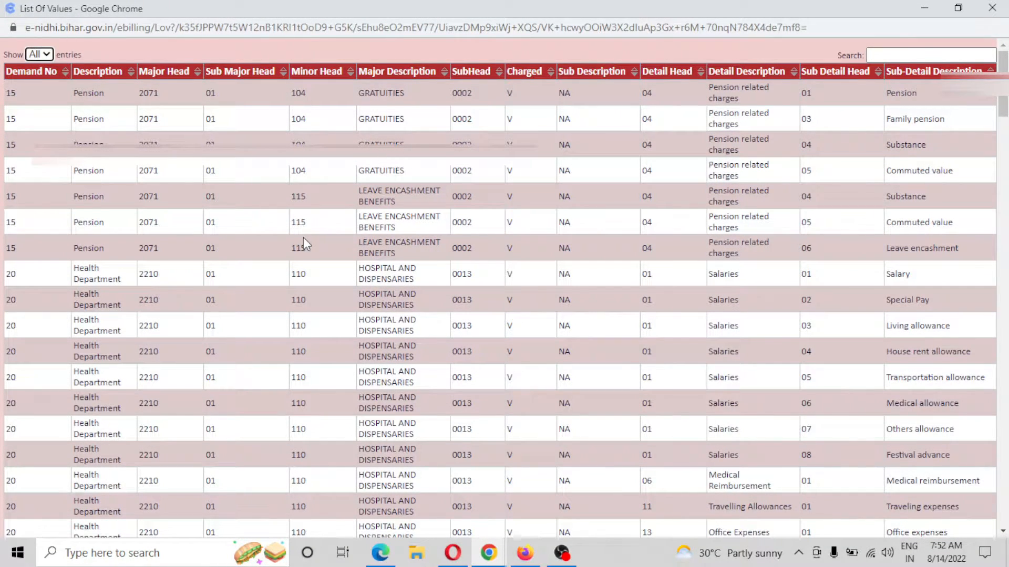
scroll(303, 237, "down", 20)
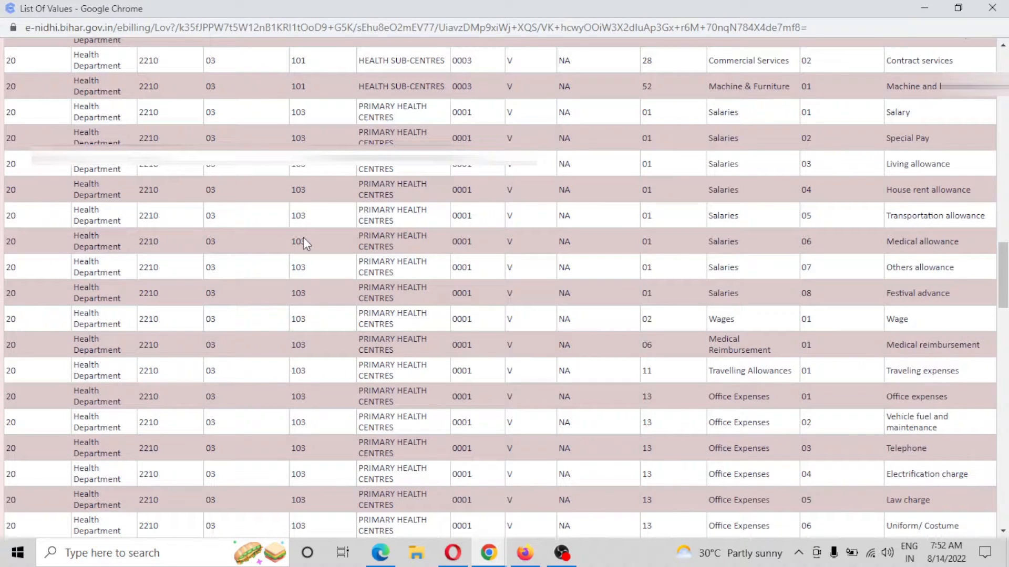
scroll(303, 238, "down", 10)
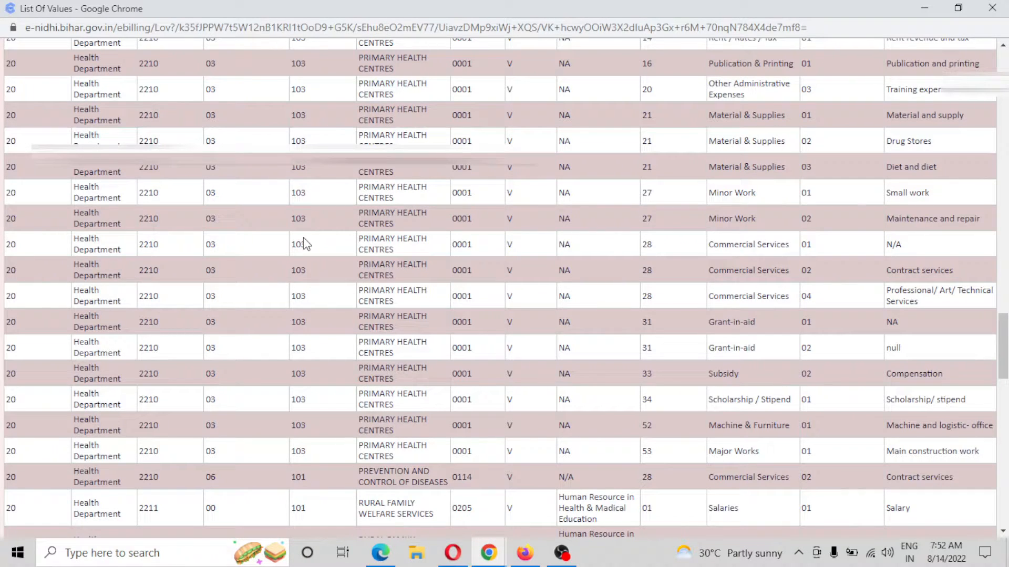
left_click(604, 299)
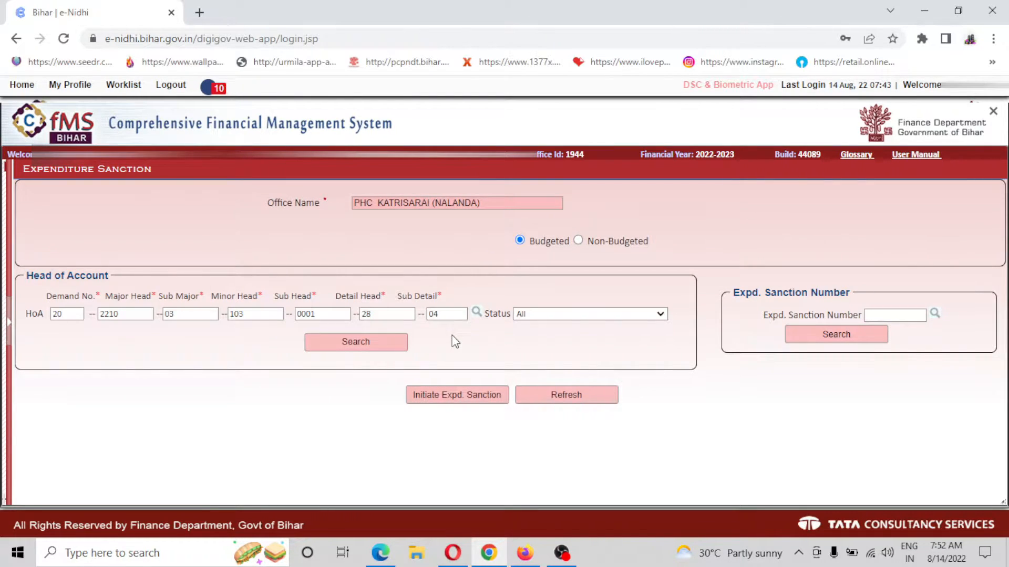
Initiate an expenditure sanction for a Non Employee with the bill description "Fully vouched contingent bill"
left_click(461, 398)
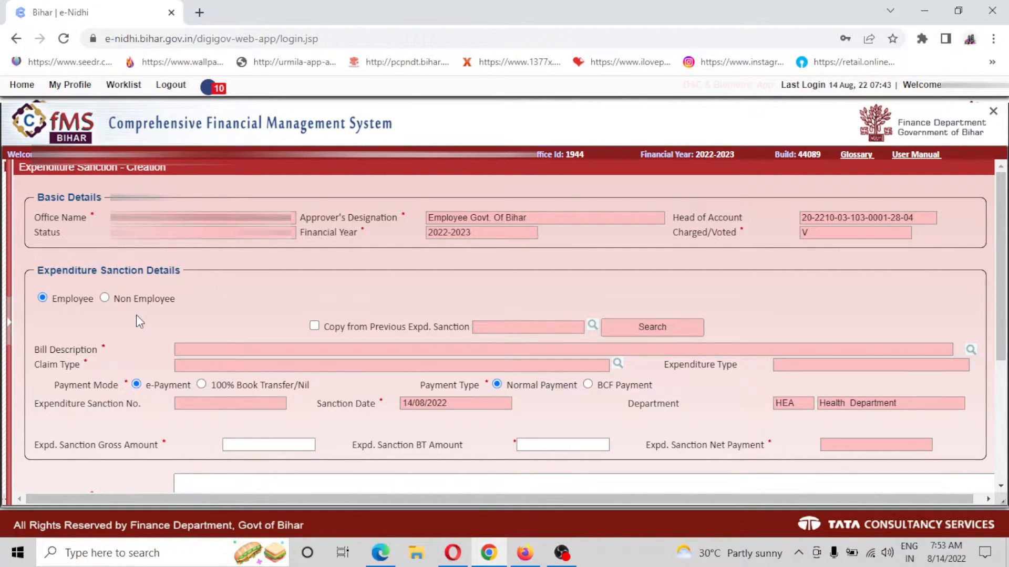
left_click(104, 299)
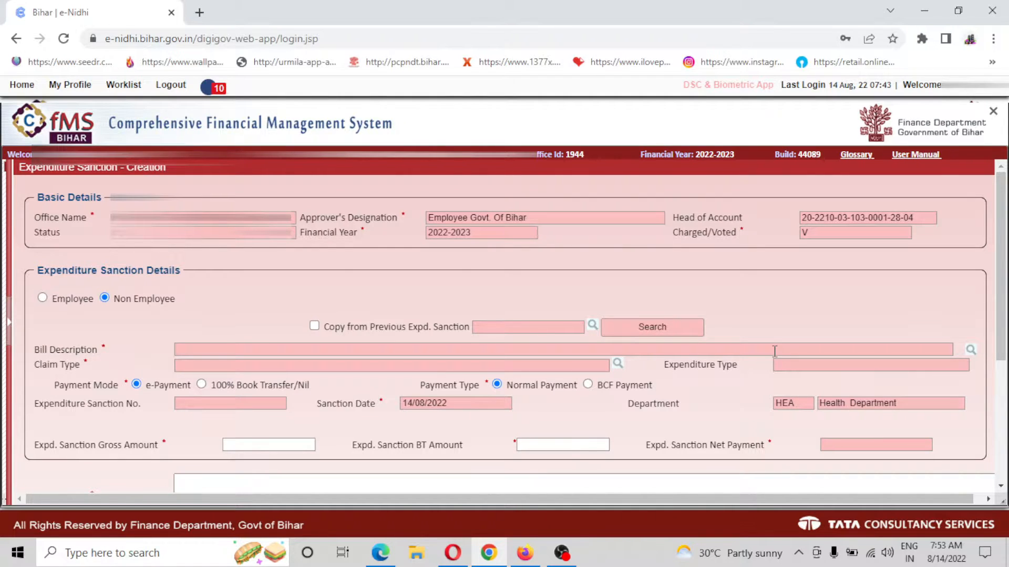
left_click(971, 351)
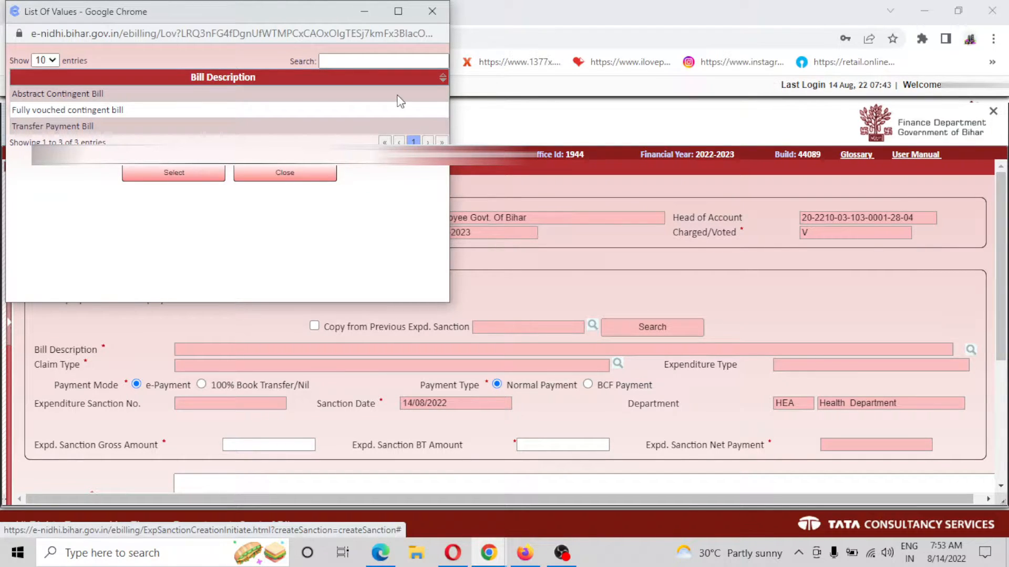
double_click(148, 112)
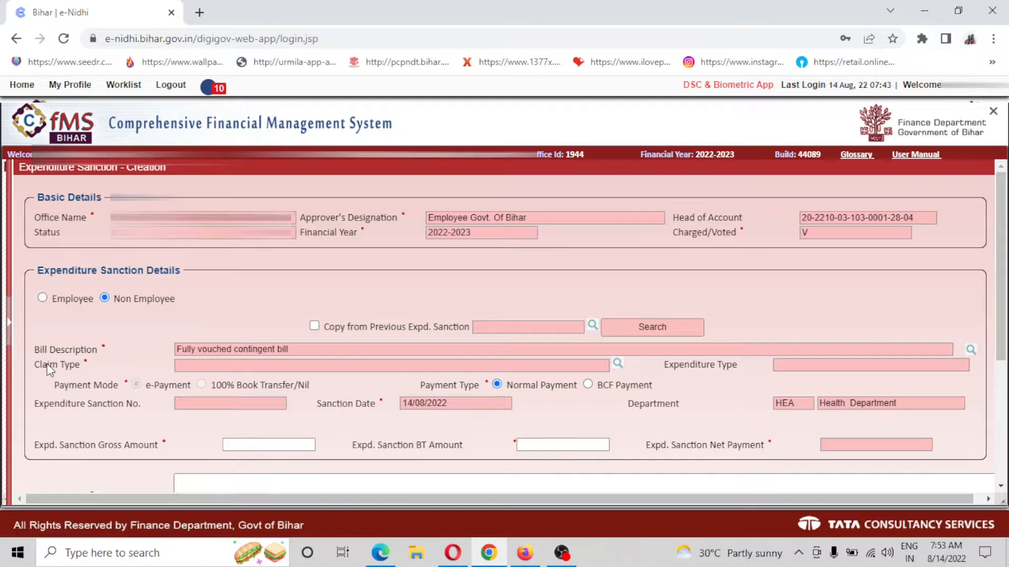
Set the claim type to "Commercial / Art / Technical Services", claim ID 442
left_click(617, 363)
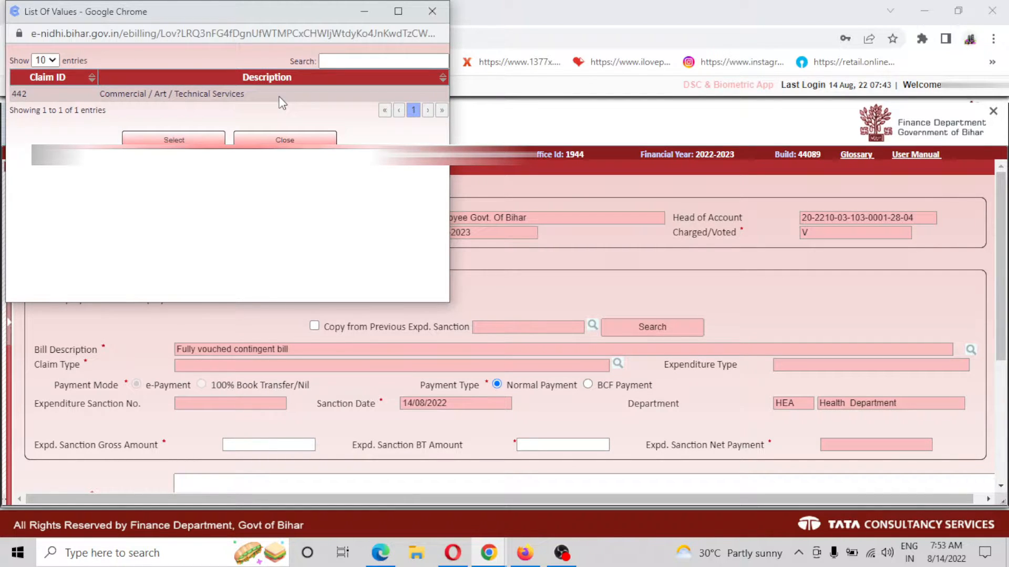
left_click(280, 94)
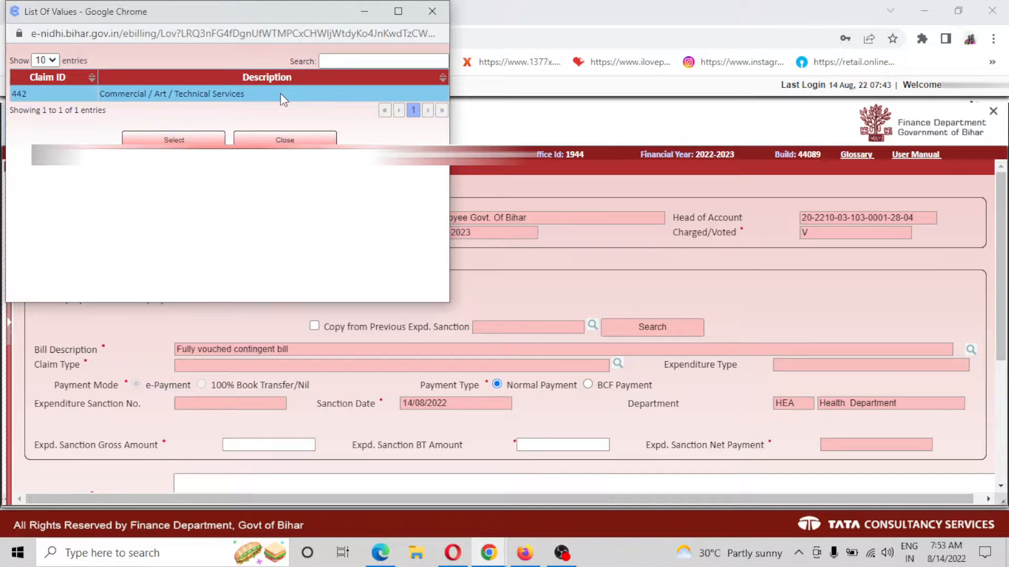
double_click(280, 94)
Set the expenditure sanction gross amount to 5,75,780 and the BT amount to 19,518
scroll(384, 284, "up", 2)
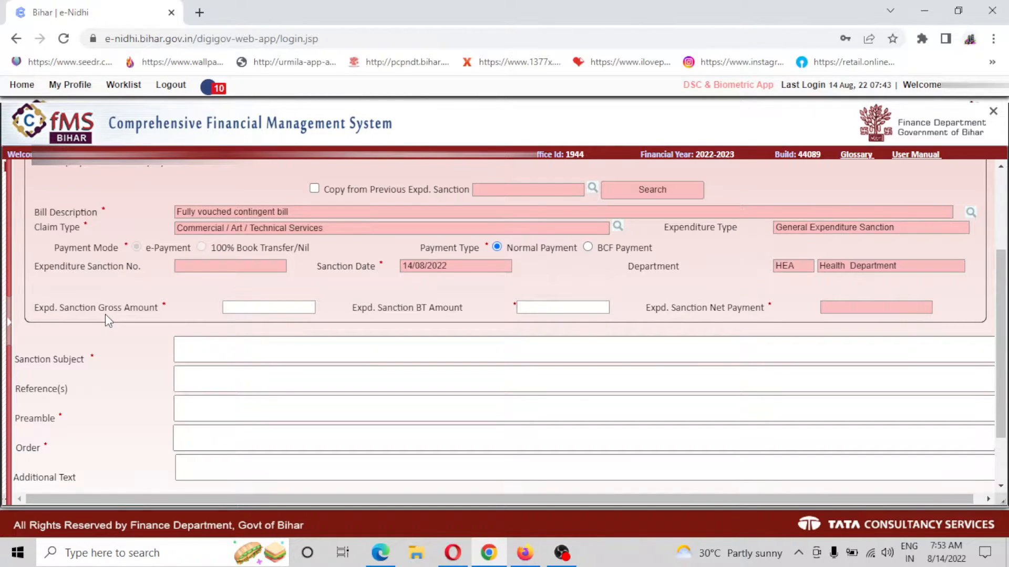
left_click(268, 308)
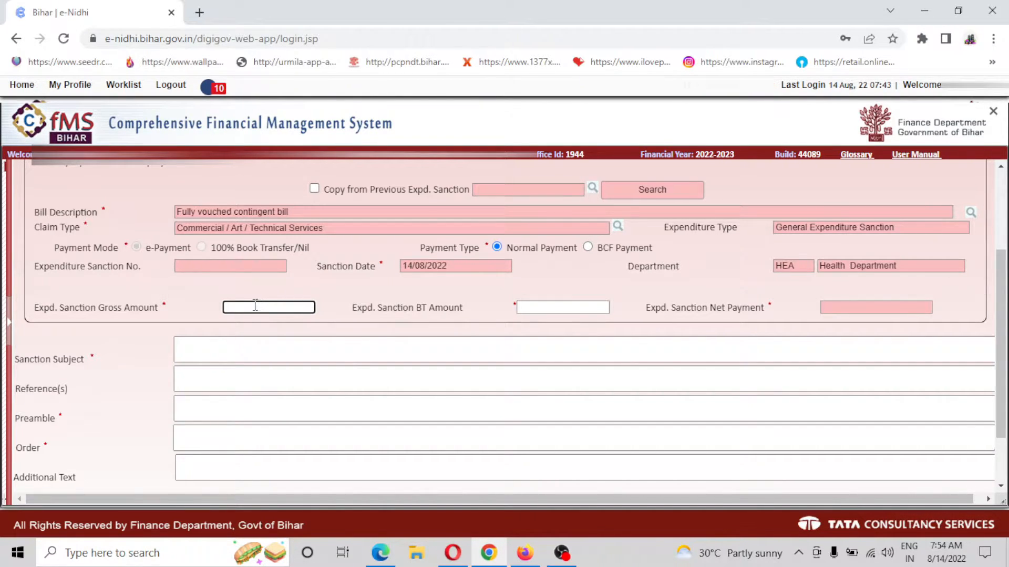
type("5,75,7")
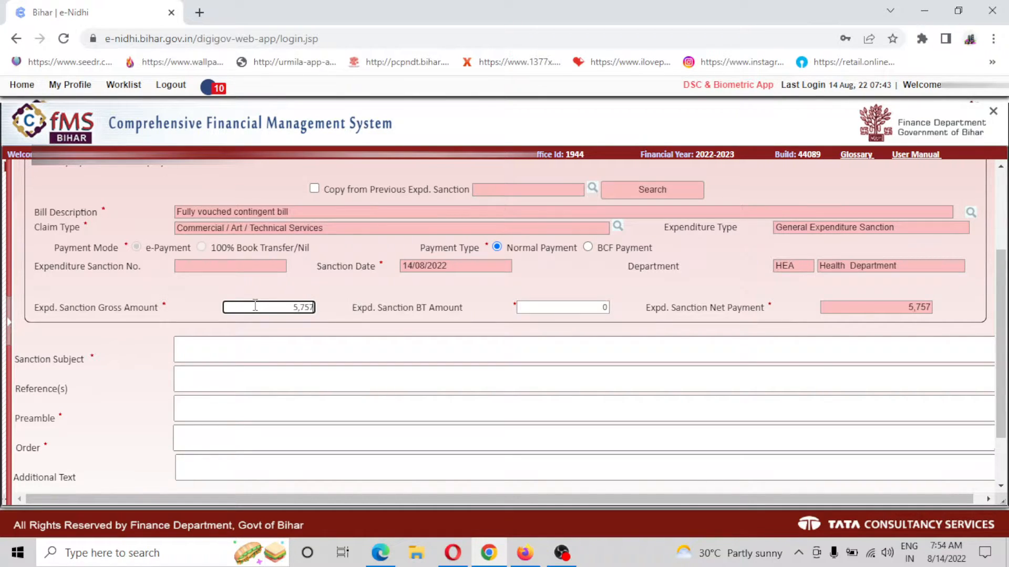
type("80")
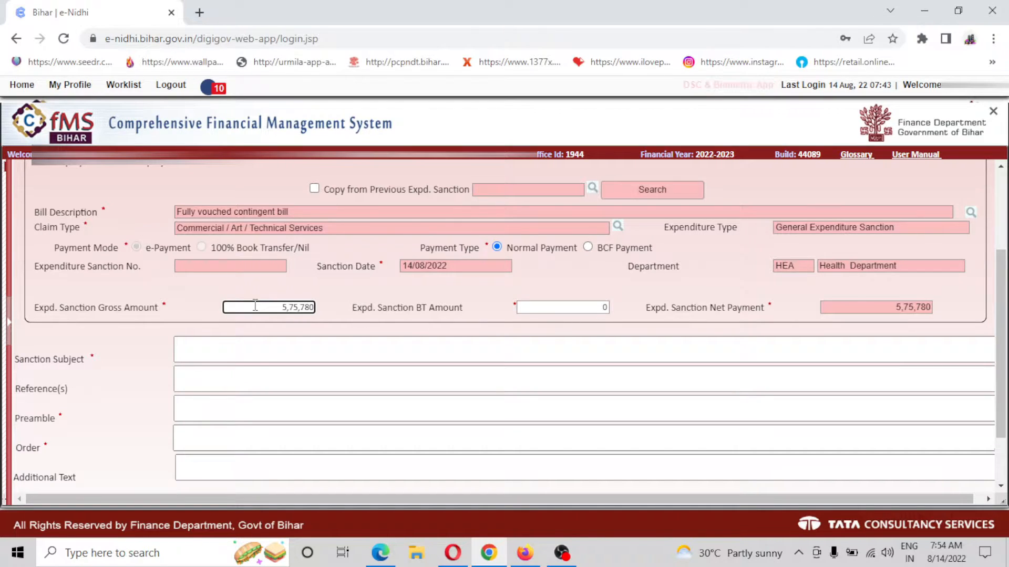
left_click(598, 311)
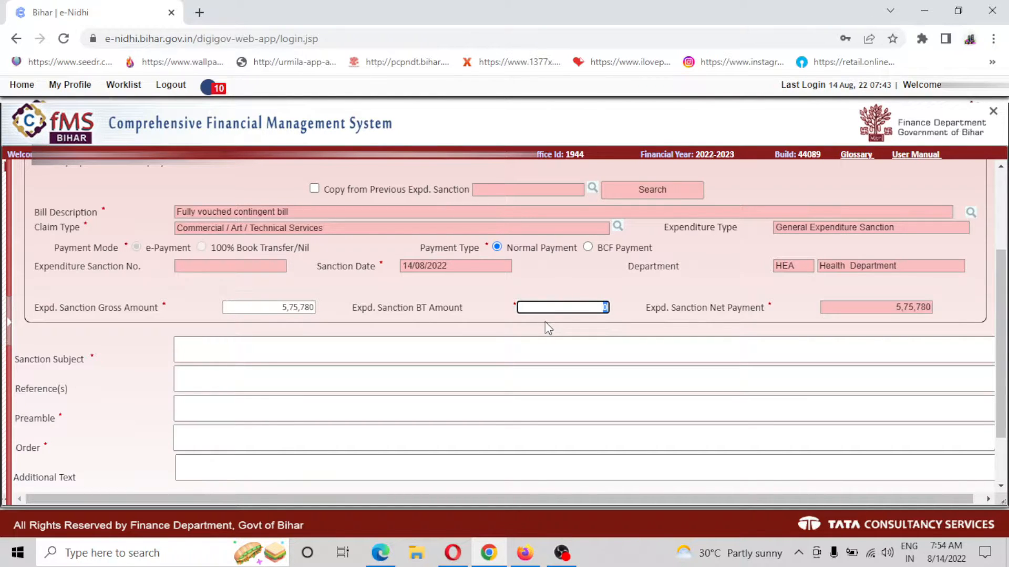
type("1,9518")
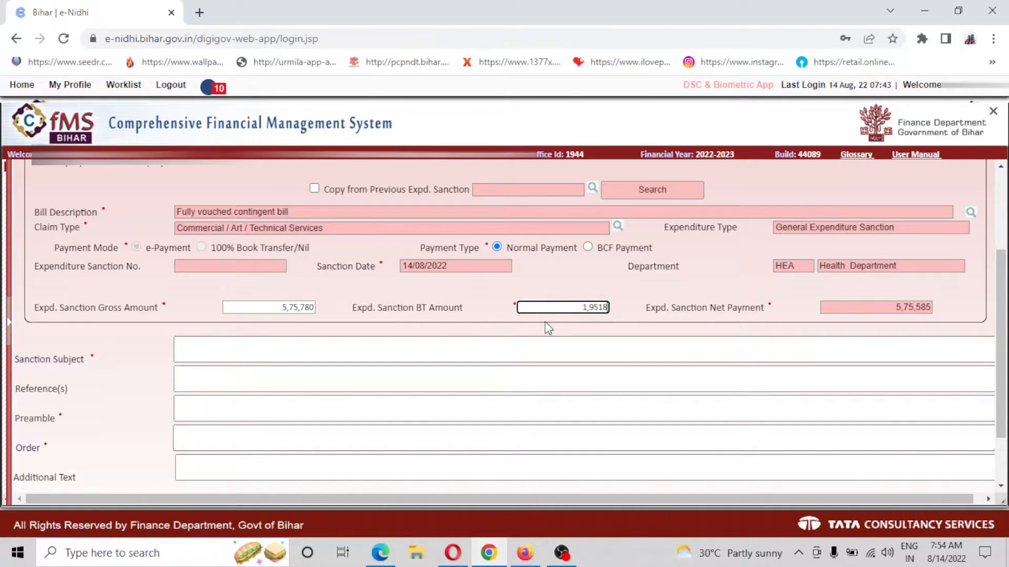
left_click(523, 345)
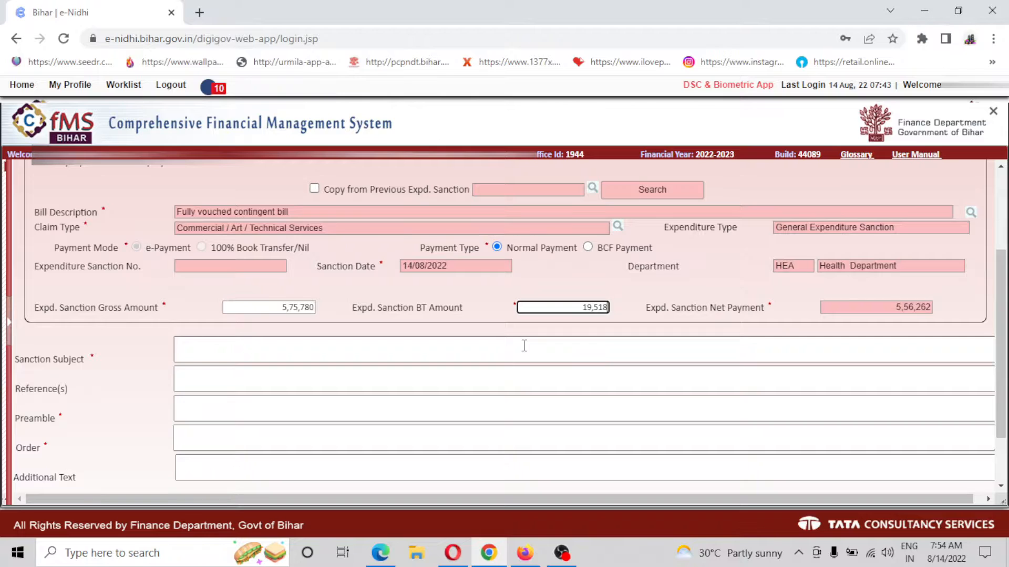
left_click(707, 325)
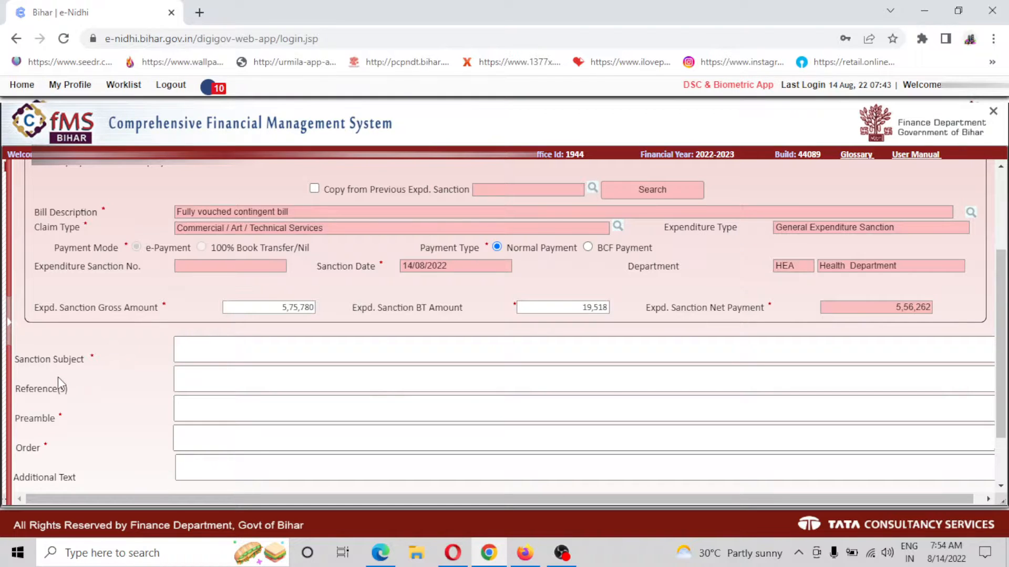
Fill in the Sanction Subject with the payment description, ending with "June 2022"
left_click(240, 348)
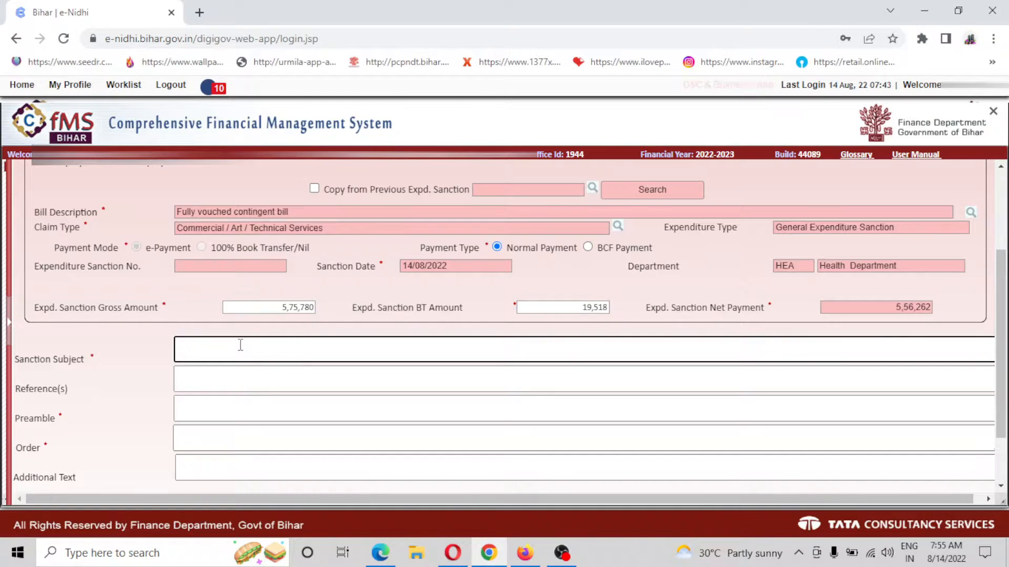
type("Pay")
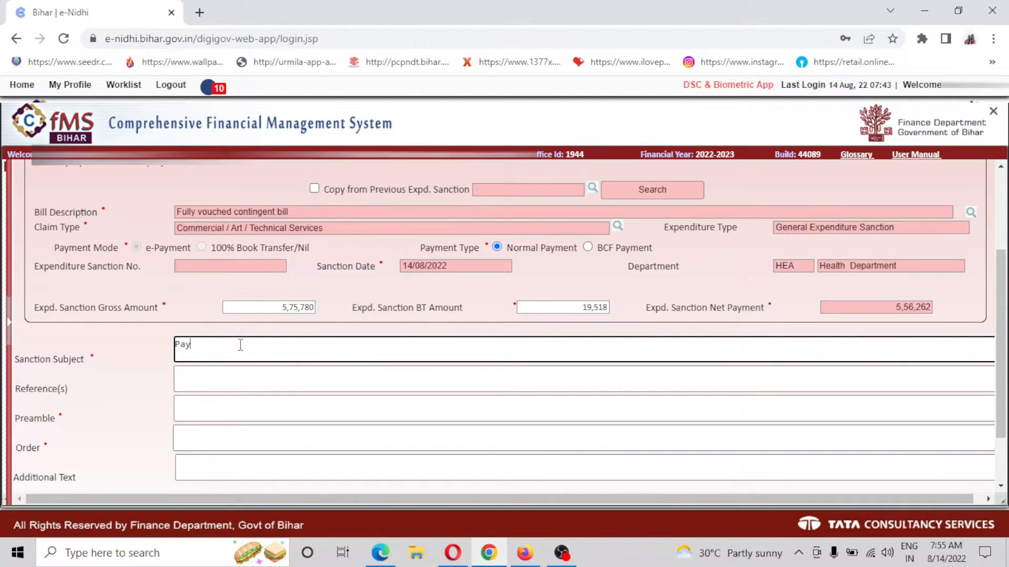
type("ment")
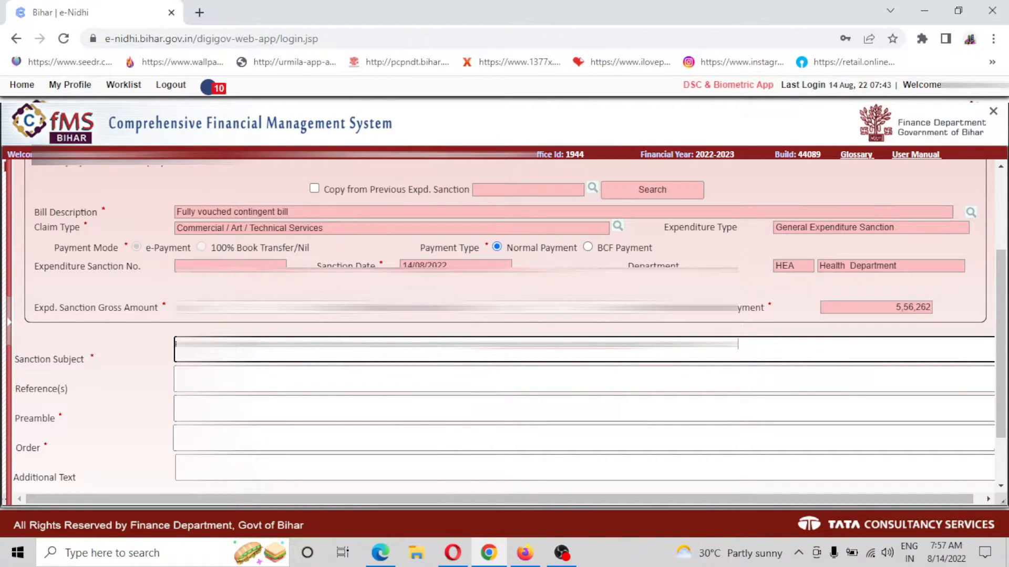
type("June 2022")
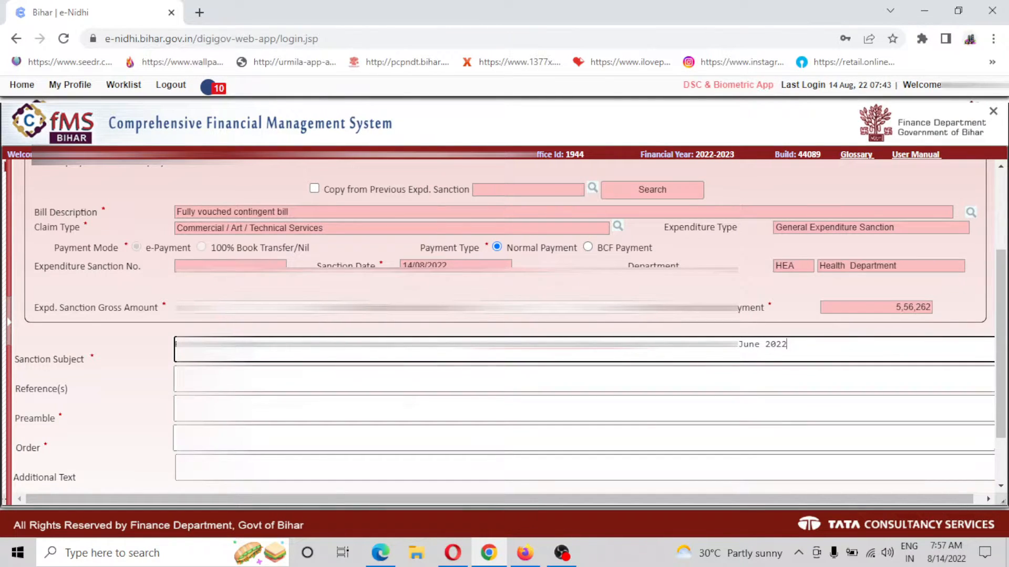
Fill in the sanction's Reference(s) text and its Preamble
key("Tab")
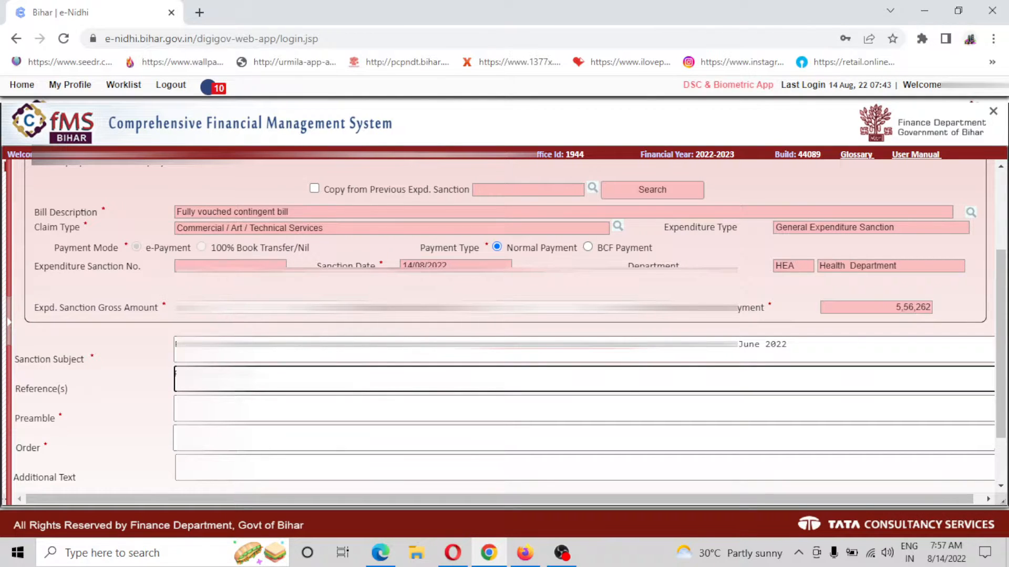
type("...")
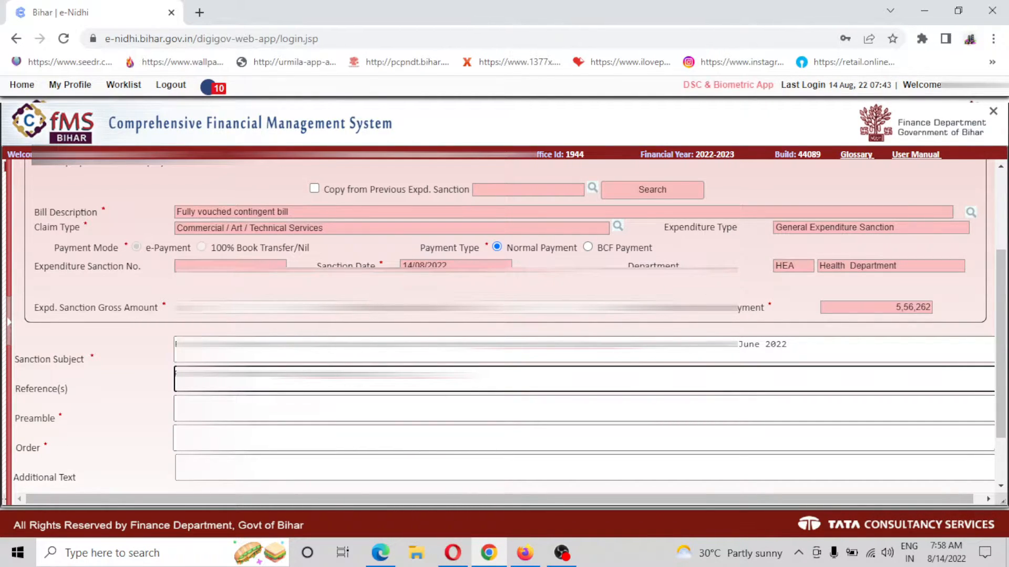
left_click(367, 409)
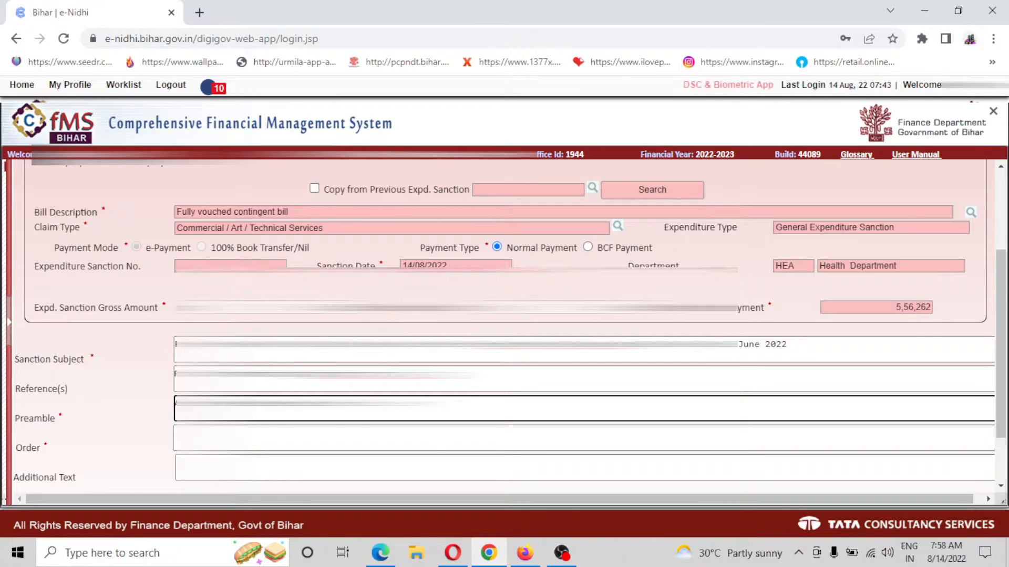
Complete the remaining wording of the sanction's Preamble
type("???")
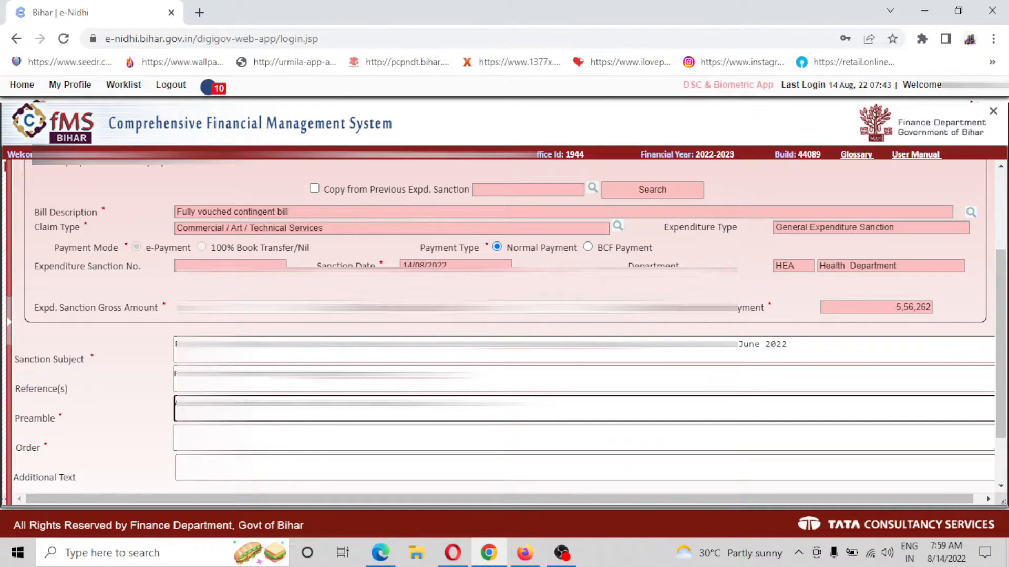
type("????")
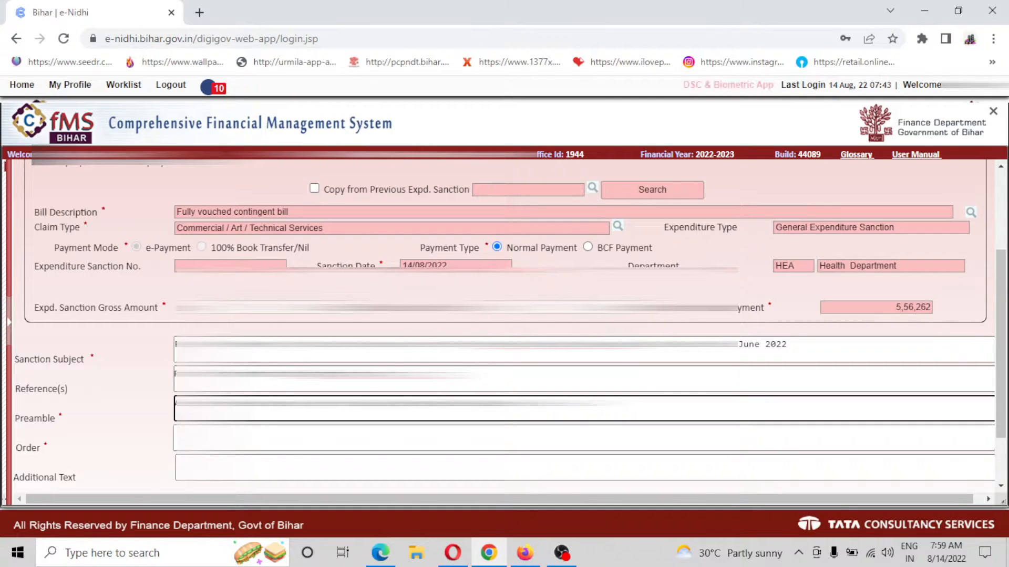
left_click(473, 377)
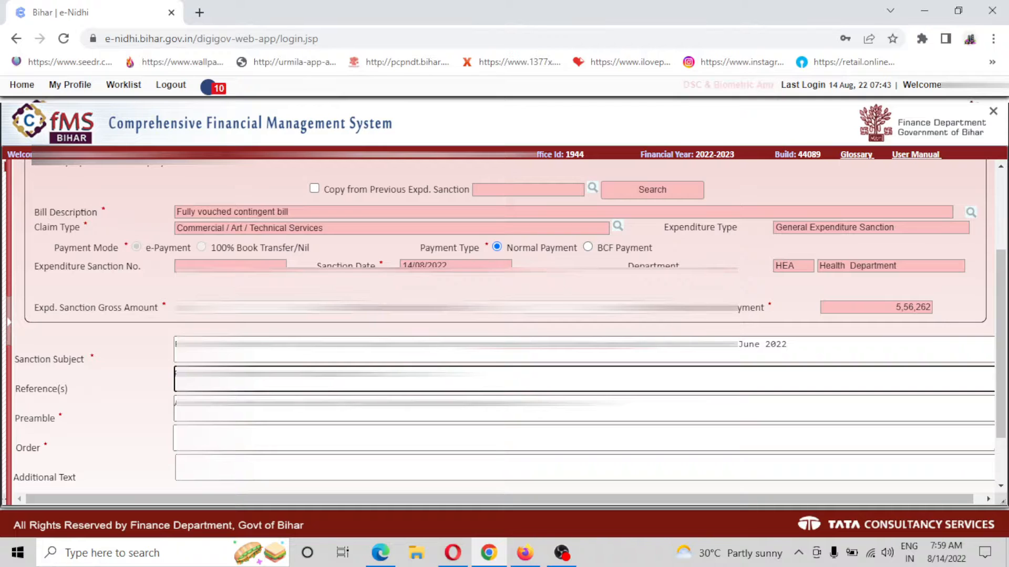
Fill in the sanction's Order and Additional Text, and save the expenditure sanction
left_click(315, 439)
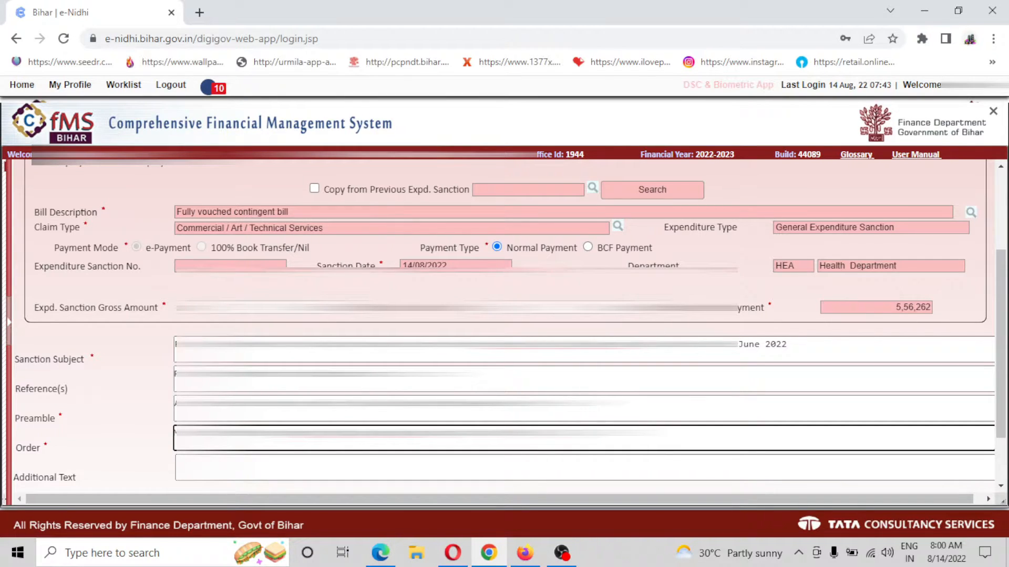
scroll(504, 316, "down", 2)
left_click(504, 394)
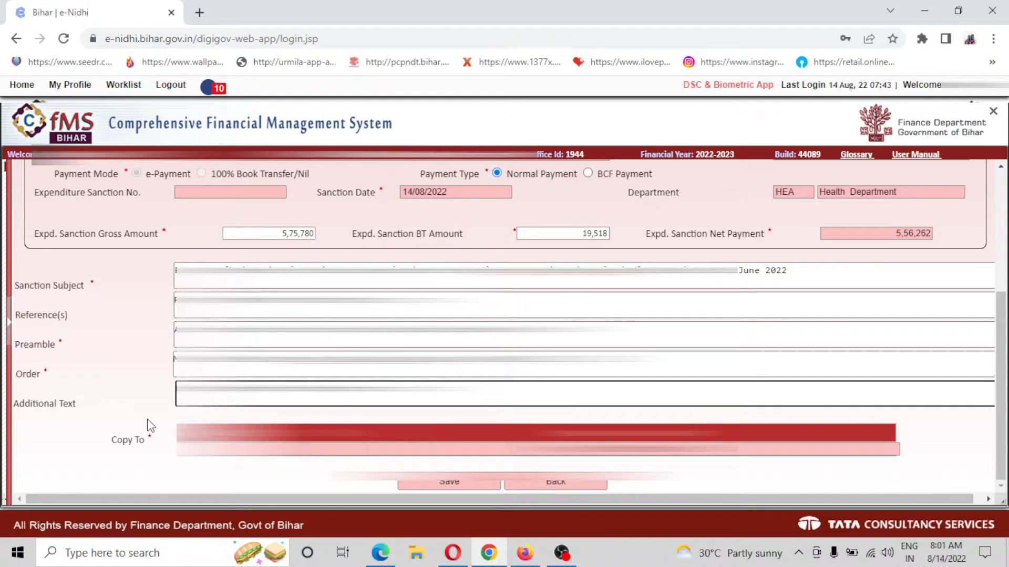
left_click(452, 483)
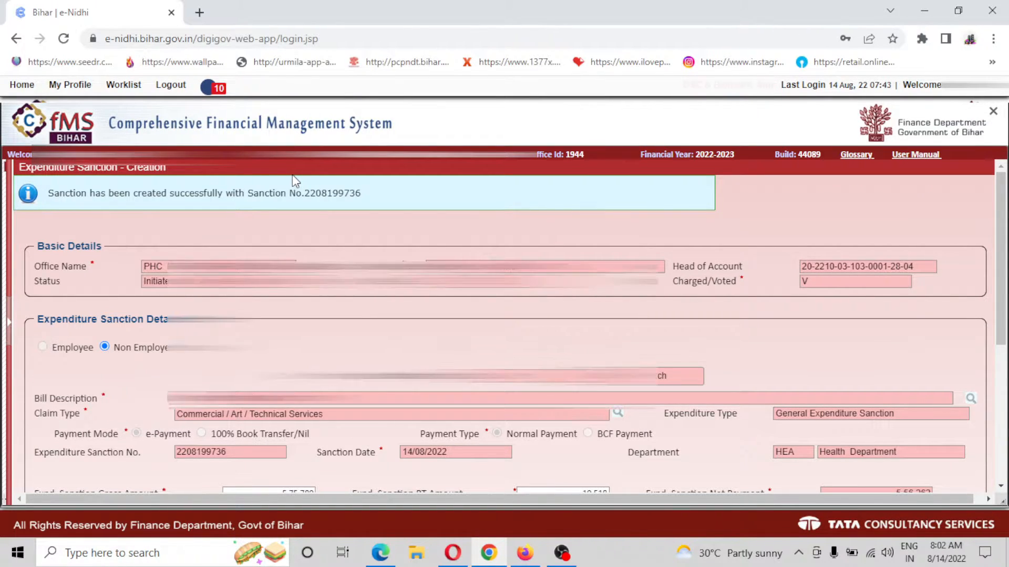
Open the sanction's payee details and choose Raj Informatics as the payee by searching the recipient list for "raj"
scroll(292, 231, "down", 5)
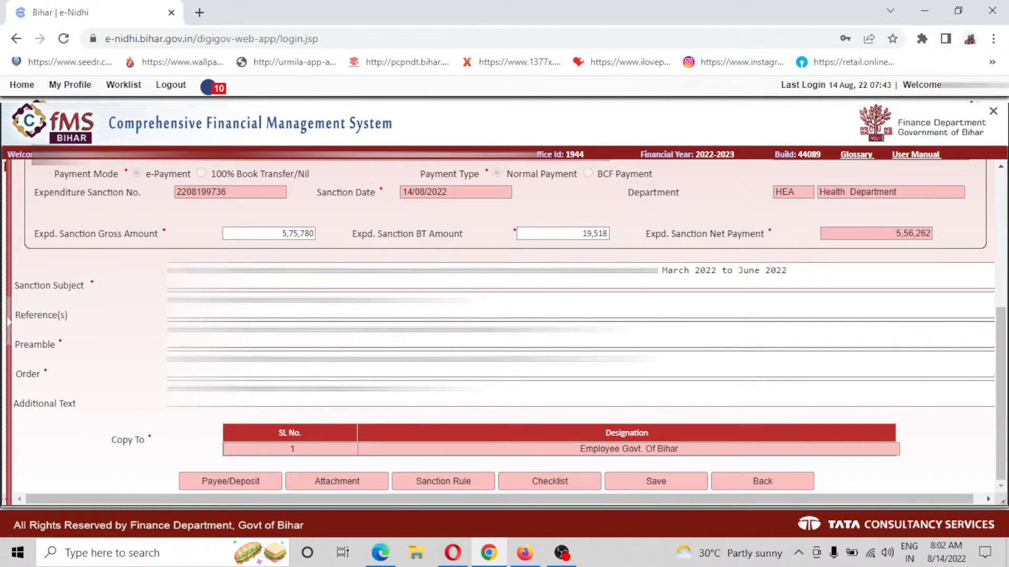
left_click(238, 483)
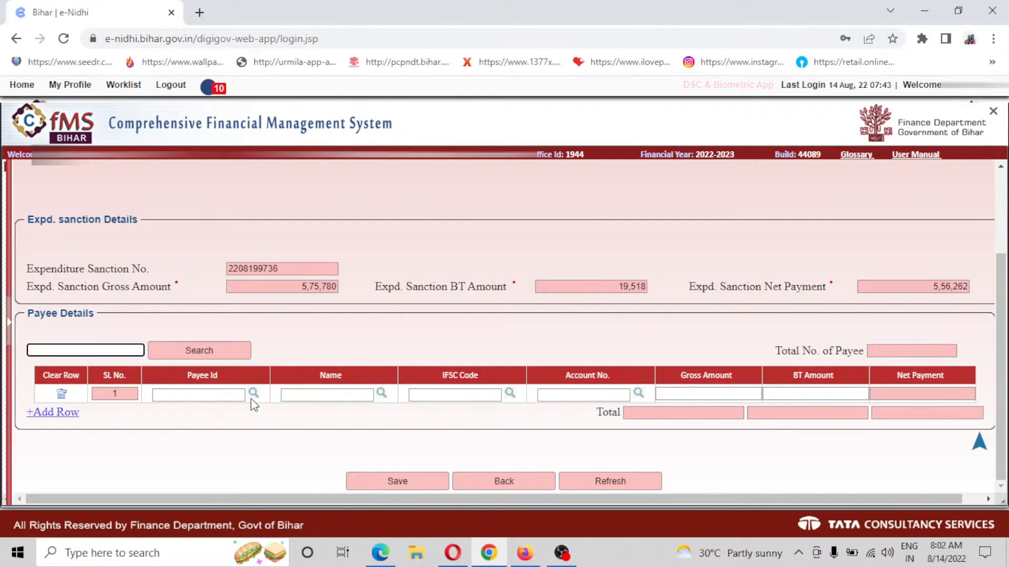
left_click(254, 395)
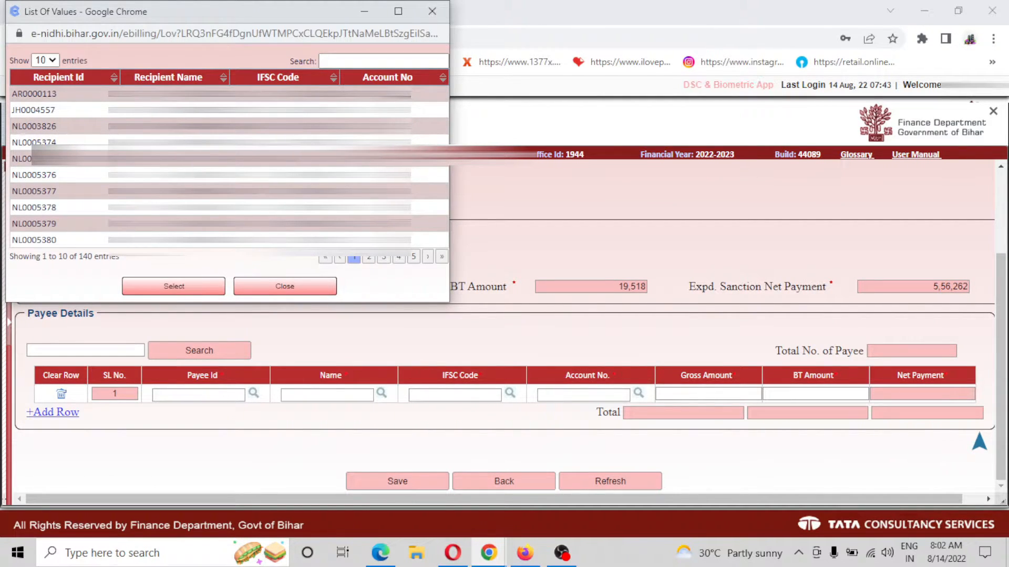
left_click(374, 59)
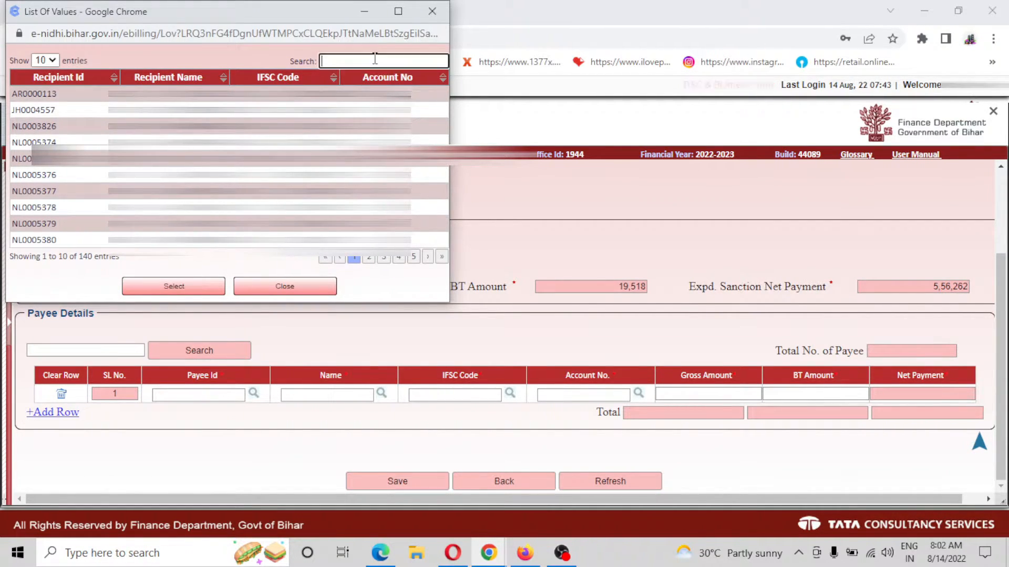
type("raj")
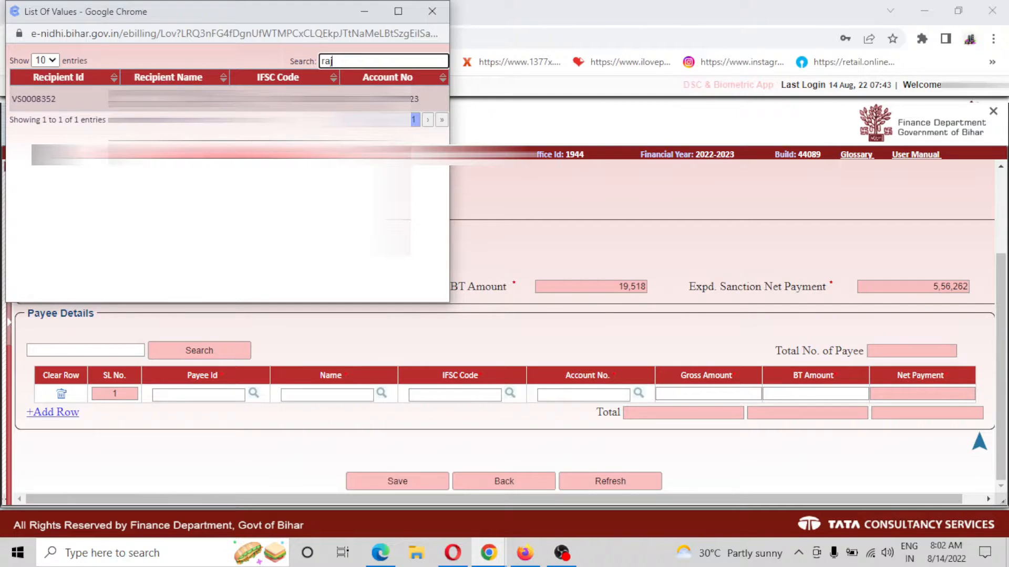
left_click(368, 99)
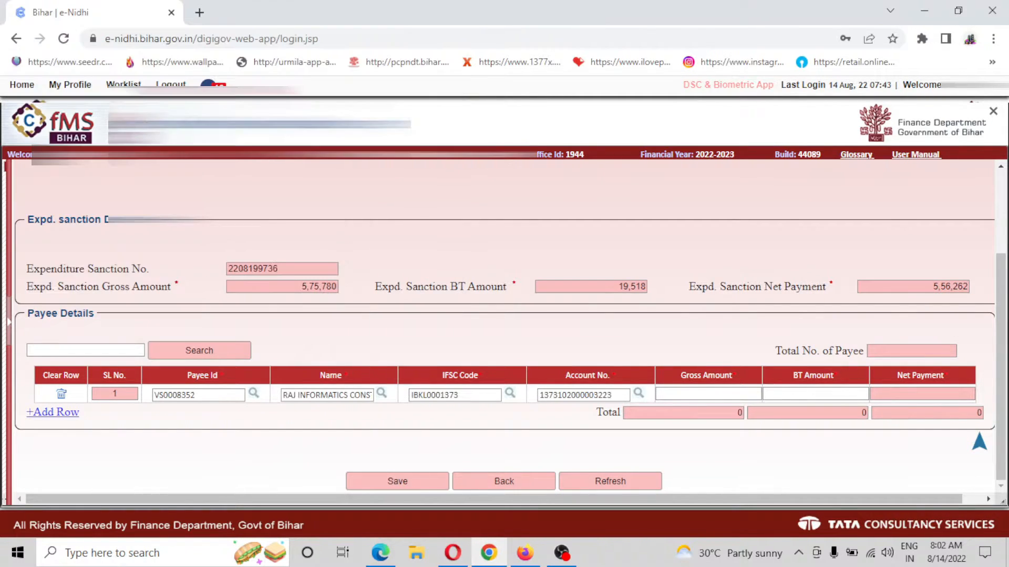
Save the payee with a gross amount of 5,75,780 and a BT amount of 19,518, and return to the sanction
left_click(711, 394)
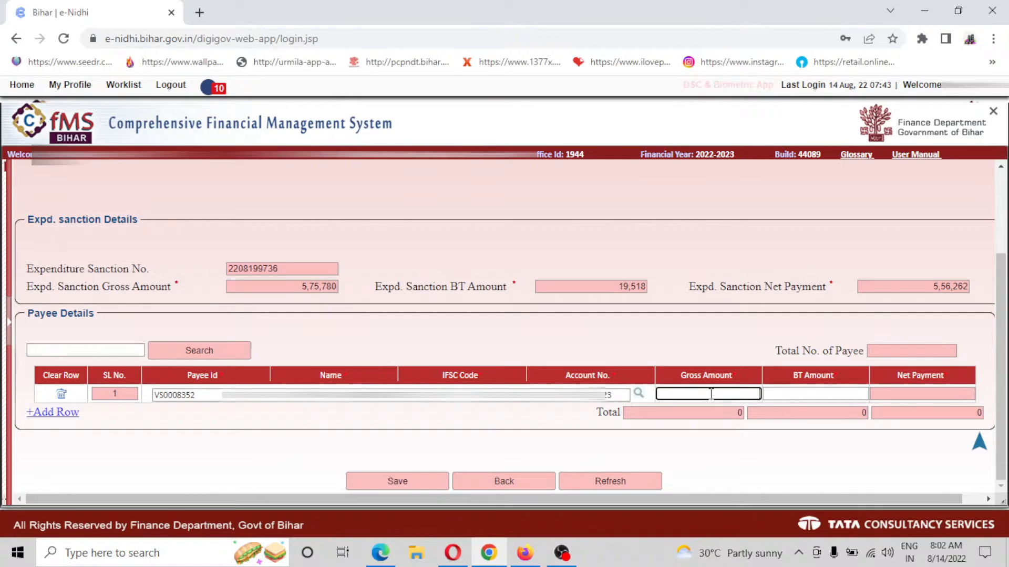
type("5,75,780")
left_click(834, 391)
type("19,518")
left_click(806, 441)
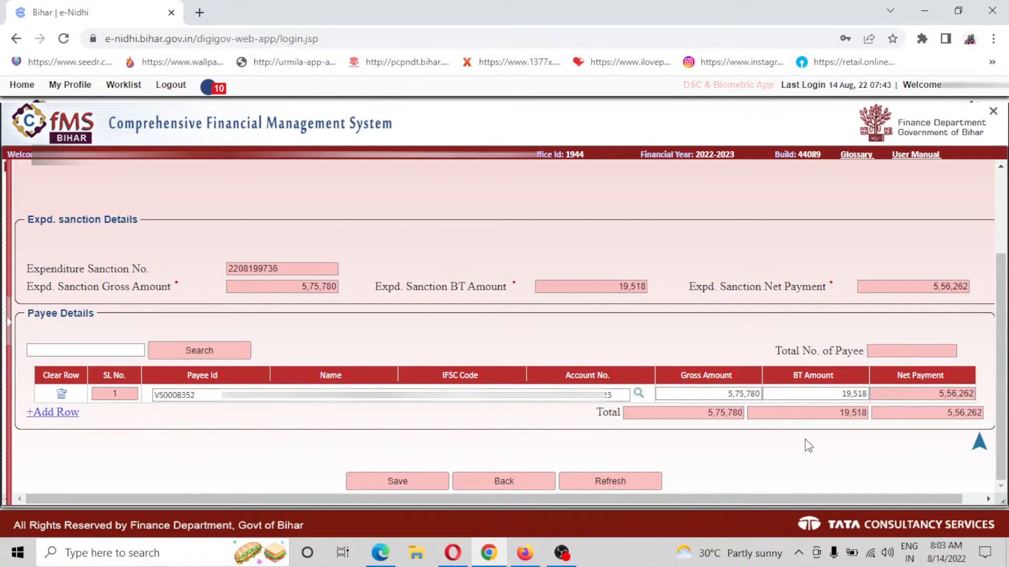
left_click(390, 483)
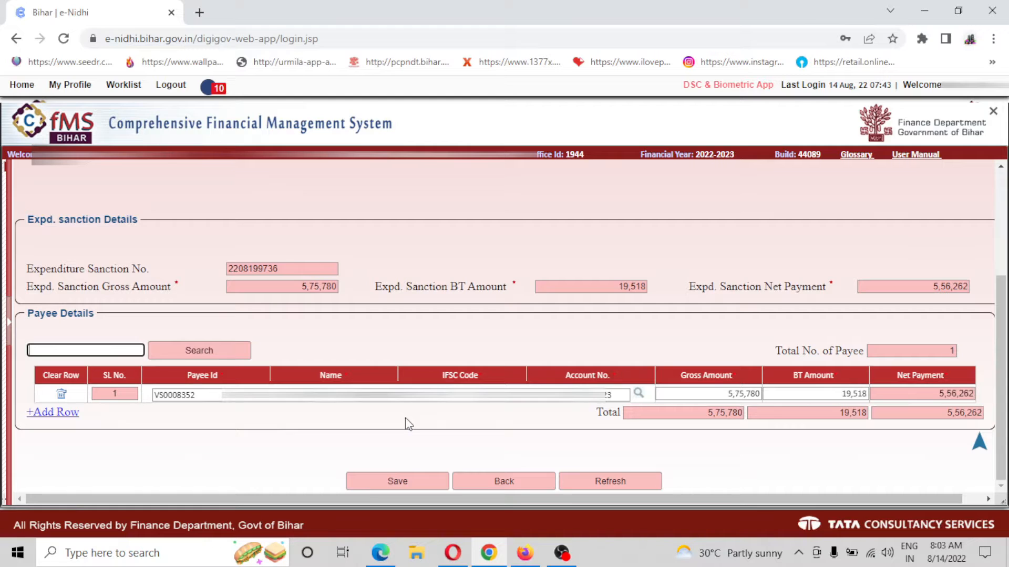
scroll(409, 423, "up", 3)
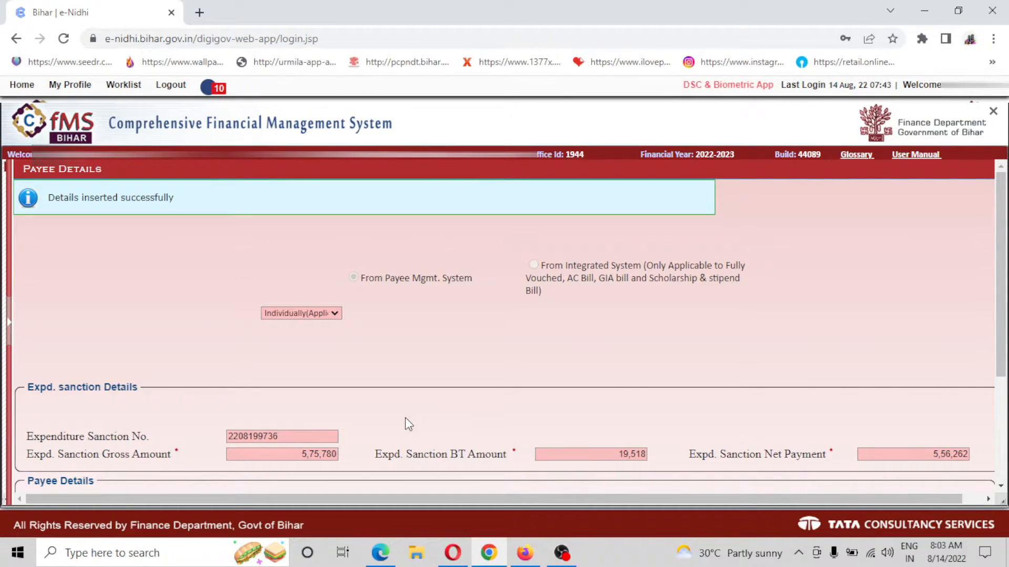
scroll(405, 418, "down", 3)
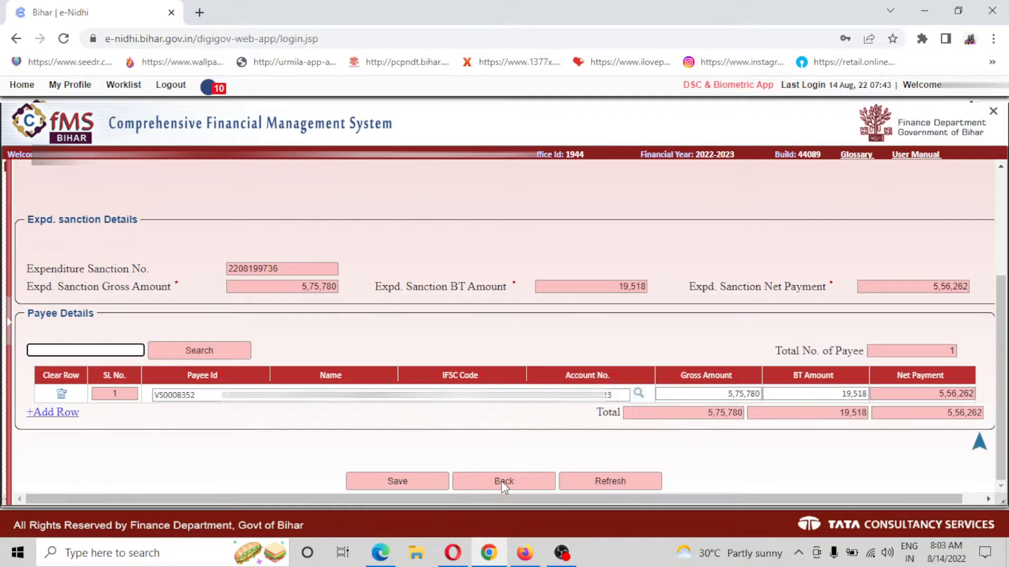
left_click(498, 480)
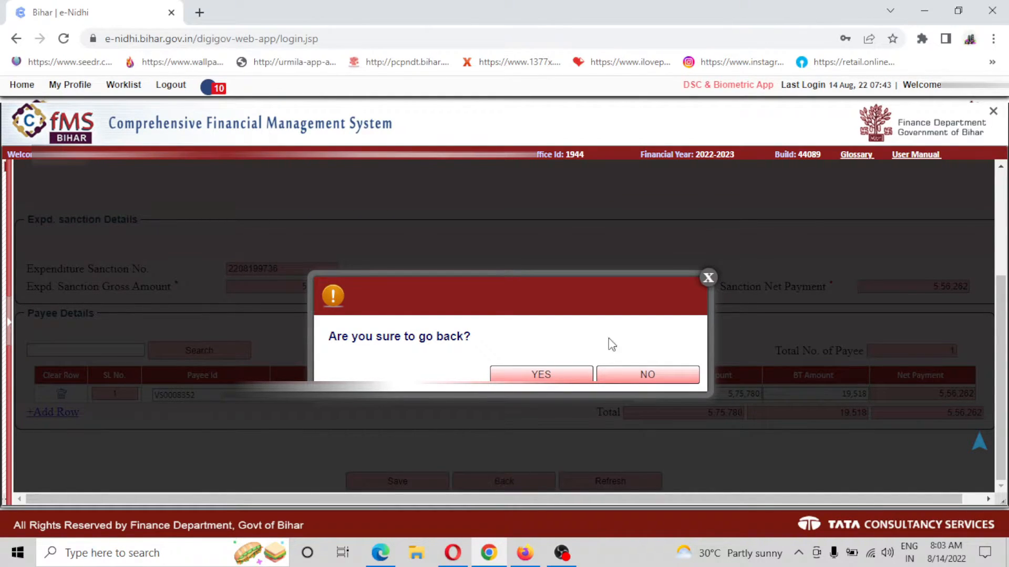
left_click(537, 375)
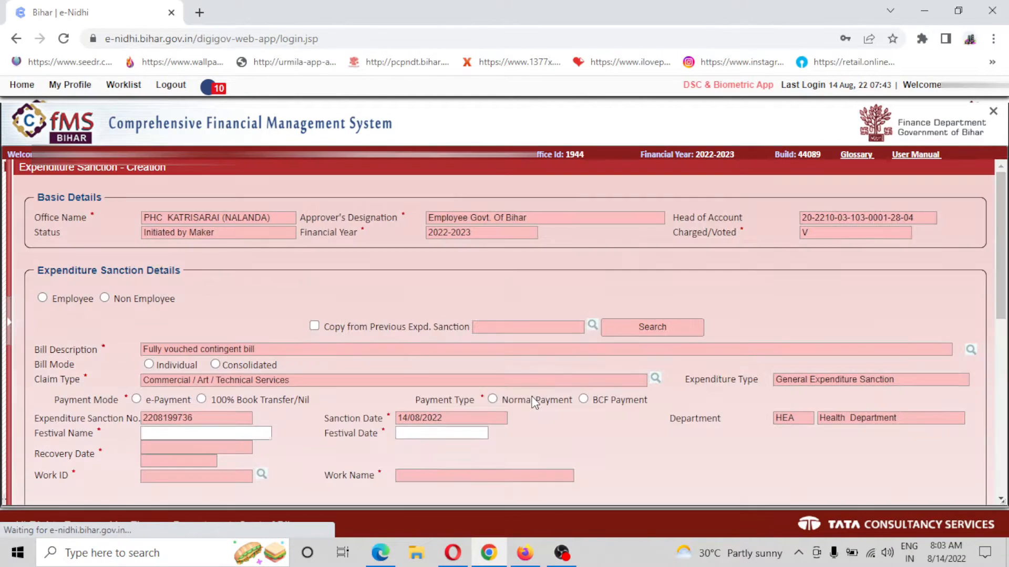
Open the sanction's attachments page and reload its frame
scroll(533, 397, "down", 4)
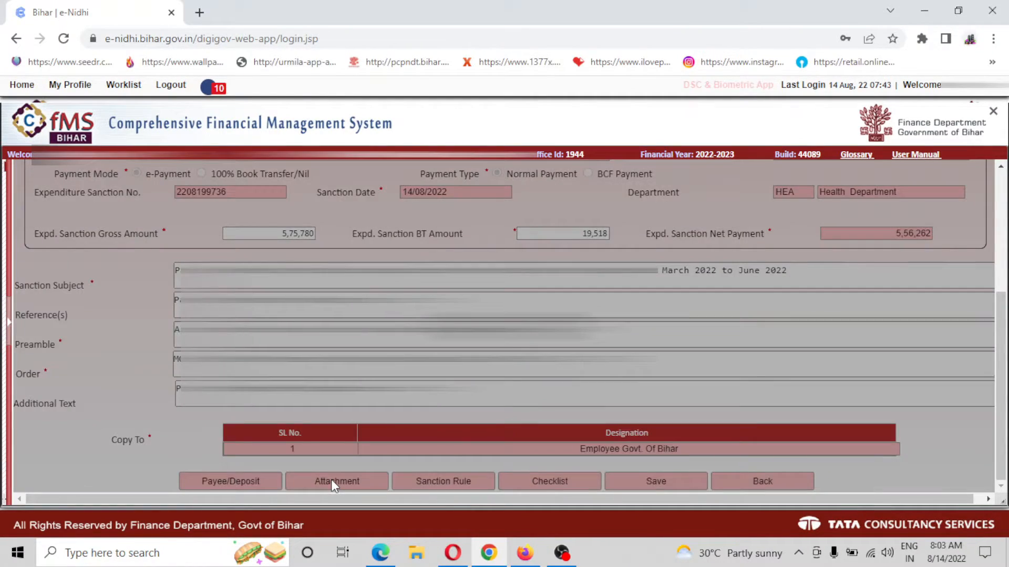
left_click(333, 481)
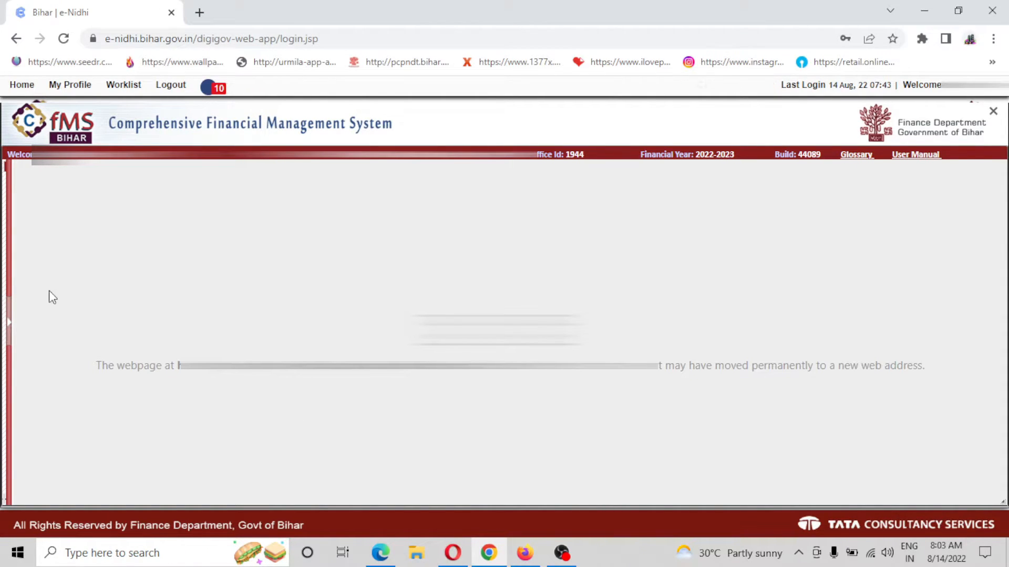
right_click(278, 336)
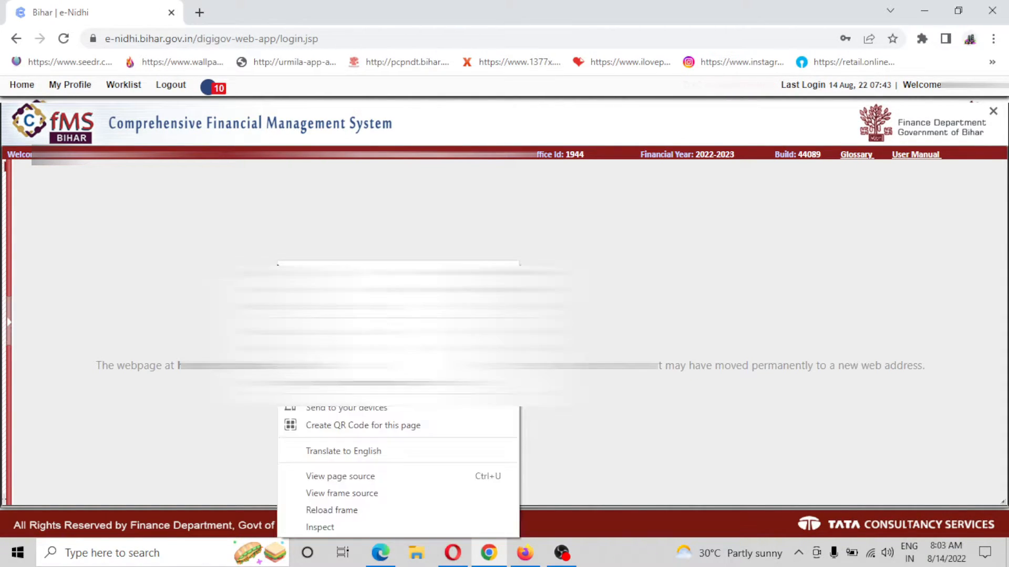
left_click(345, 510)
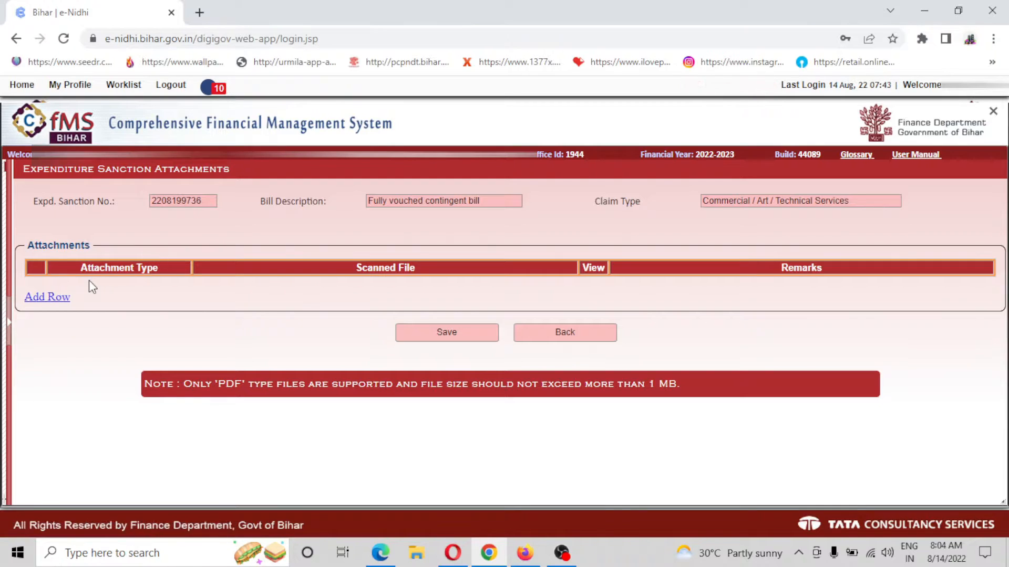
Attach "Letter No. 142.pdf" as "Order from Competent Authority", save the attachment and return to the sanction
left_click(42, 298)
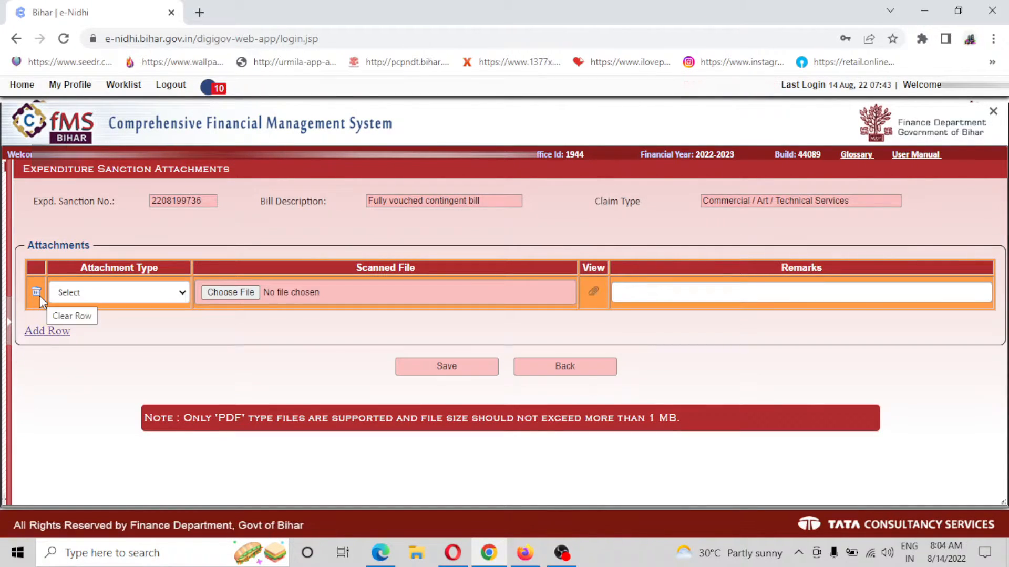
left_click(134, 290)
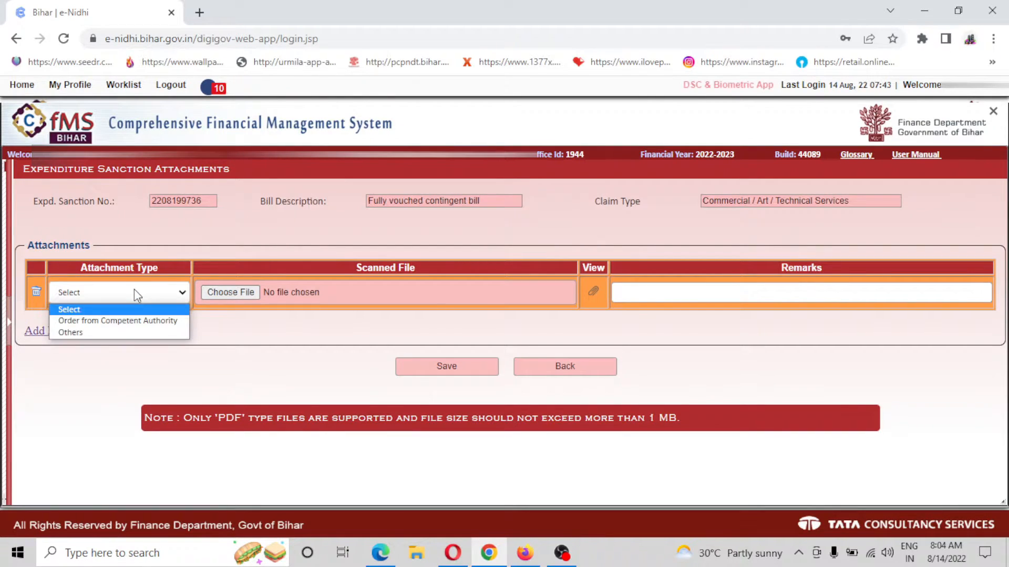
left_click(125, 322)
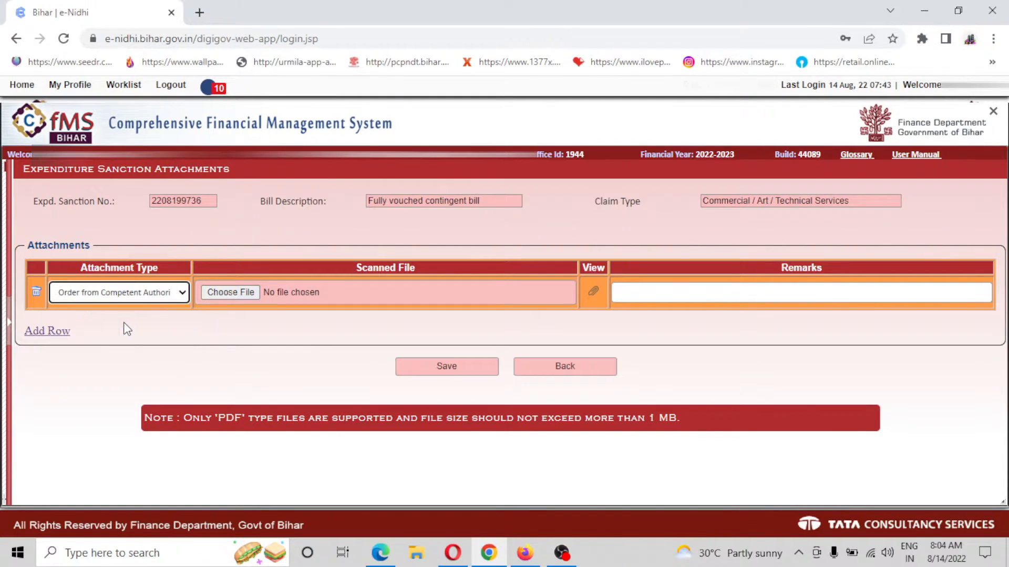
left_click(233, 293)
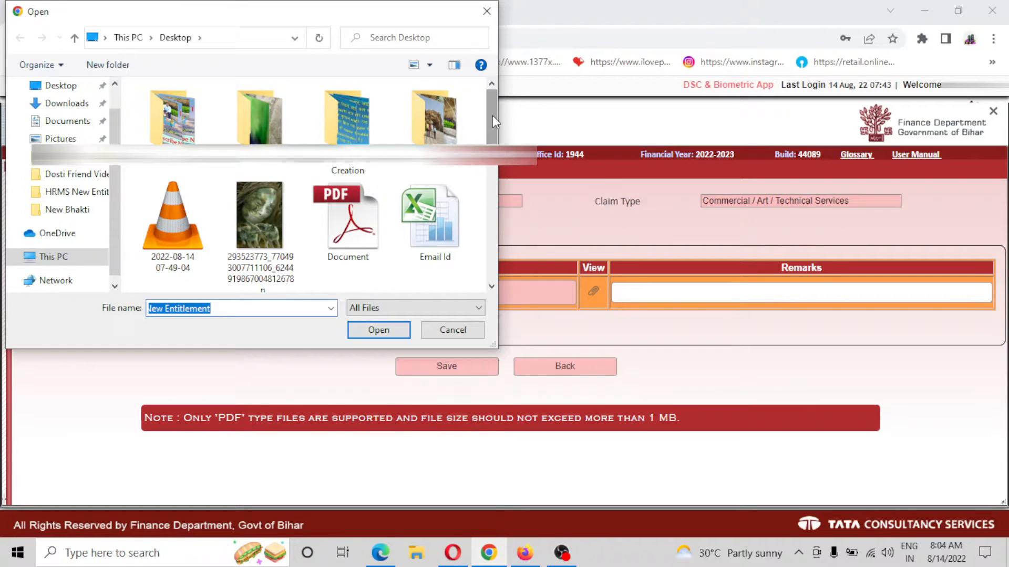
left_click_drag(493, 115, 494, 166)
double_click(337, 173)
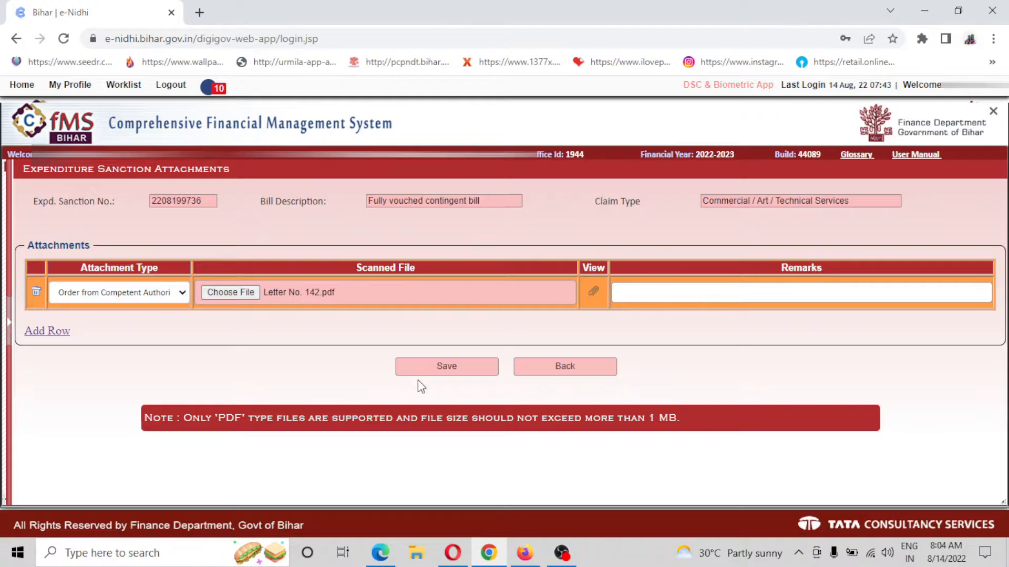
left_click(444, 368)
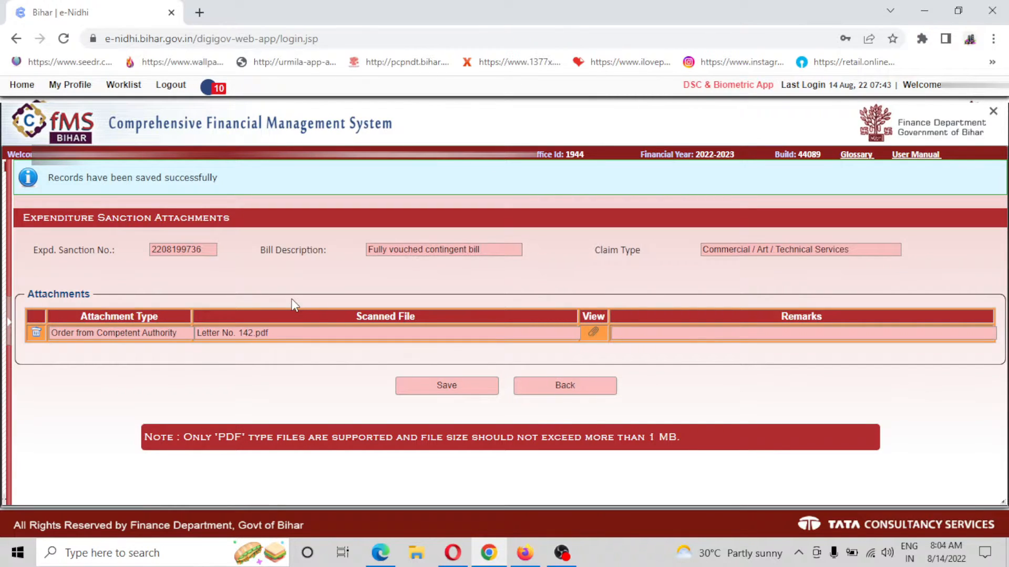
left_click(565, 386)
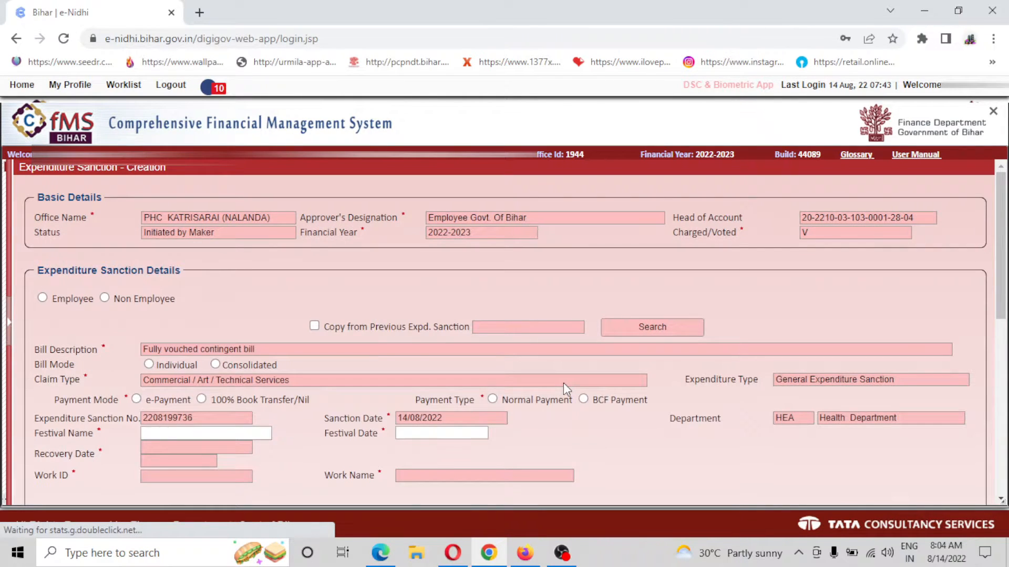
Assign Bihar Treasury Code 2011 and Bihar Financial Rule as the sanction's rules, save them and return to the sanction
scroll(564, 383, "down", 5)
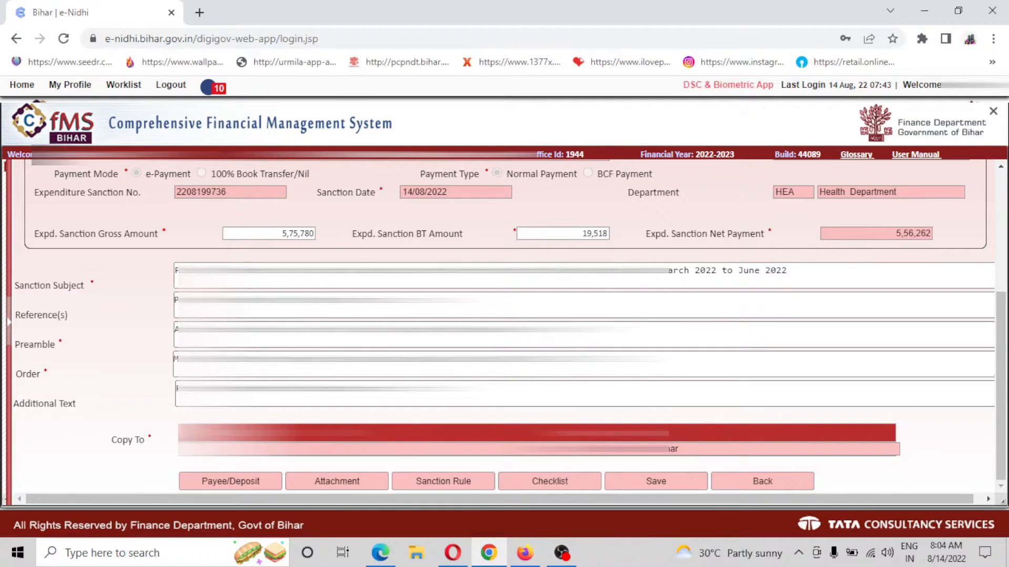
left_click(443, 483)
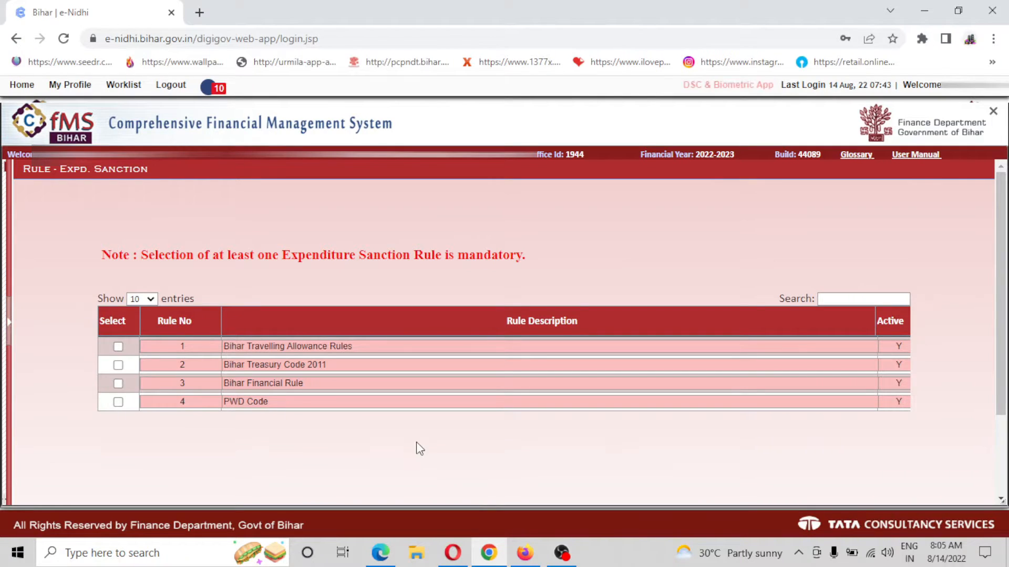
scroll(419, 440, "down", 3)
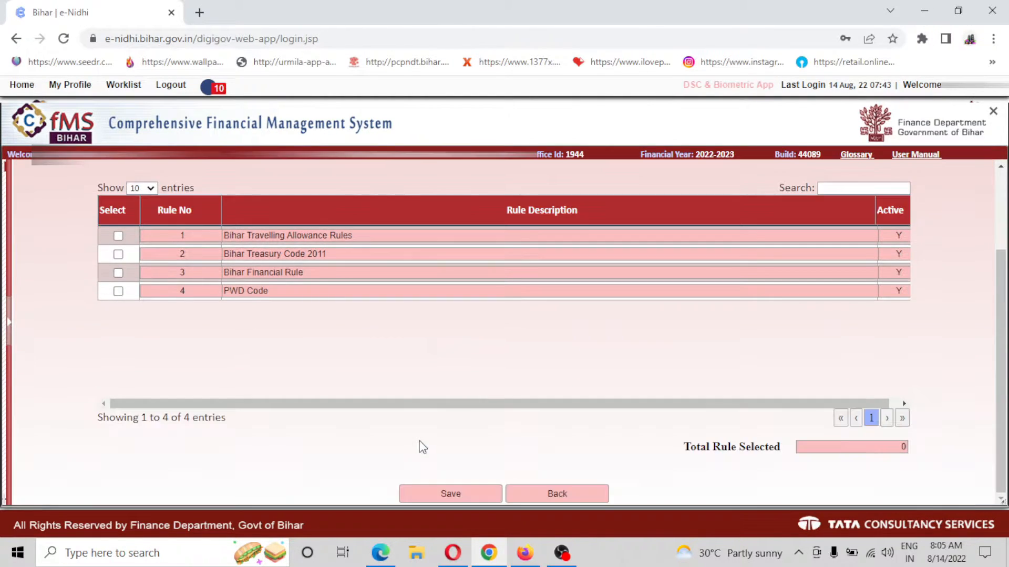
scroll(419, 440, "up", 3)
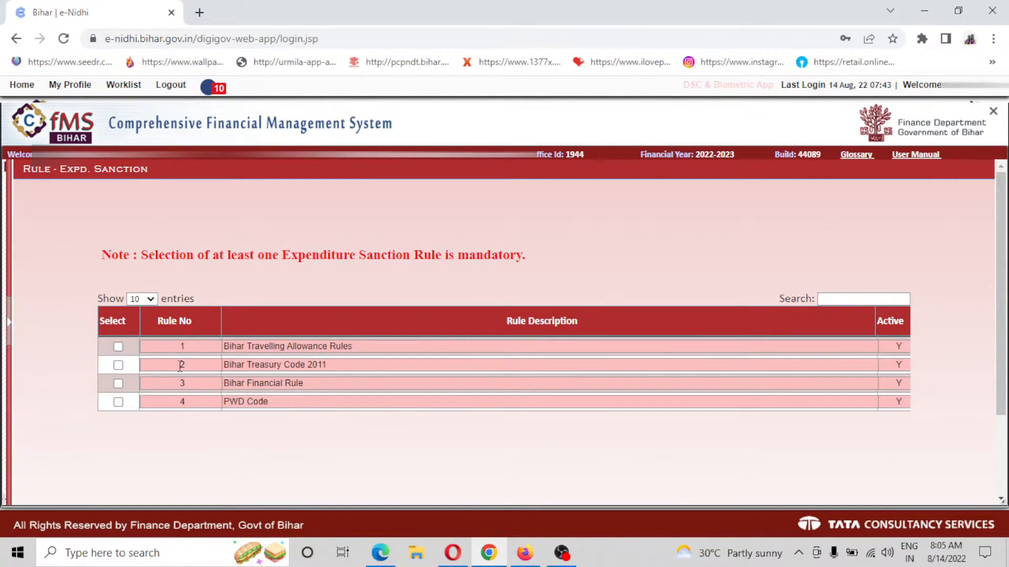
left_click(118, 367)
left_click(118, 384)
scroll(220, 415, "down", 2)
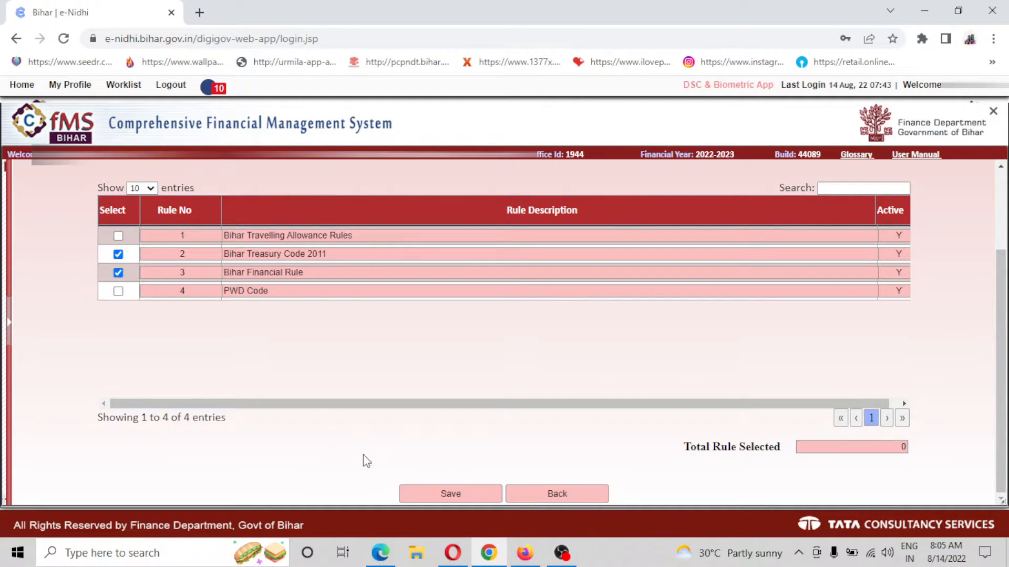
left_click(447, 494)
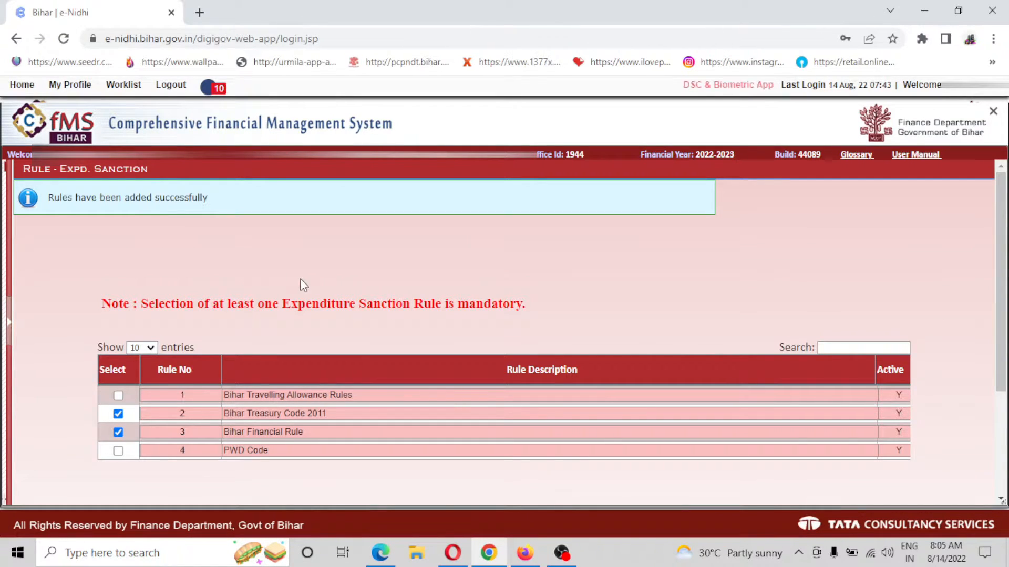
scroll(300, 279, "down", 3)
scroll(300, 279, "up", 3)
scroll(301, 279, "down", 3)
left_click(550, 491)
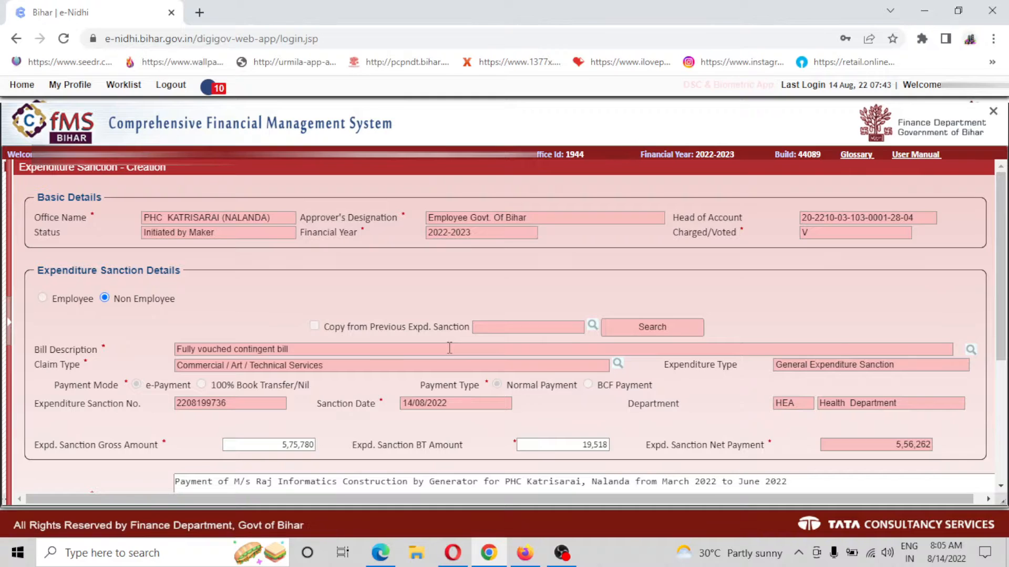
Open the sanction's checklist and mark all General Checklist items as verified
scroll(449, 348, "down", 4)
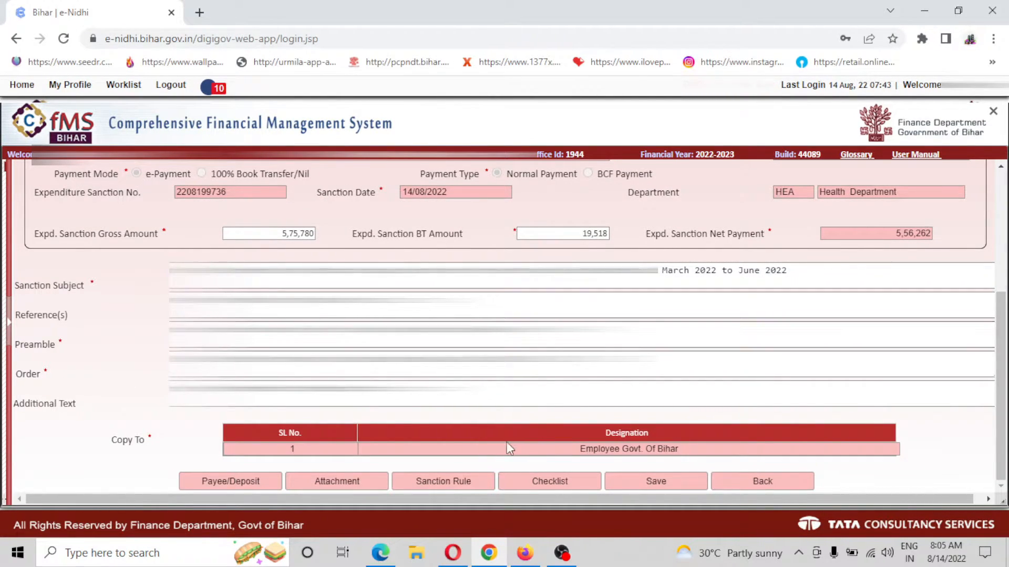
left_click(545, 477)
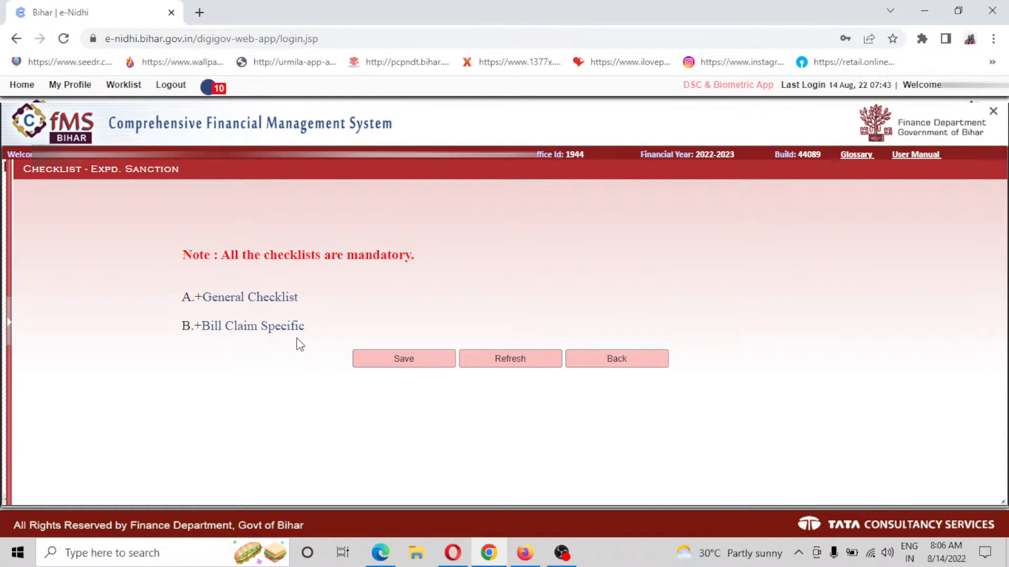
left_click(198, 298)
scroll(338, 329, "down", 2)
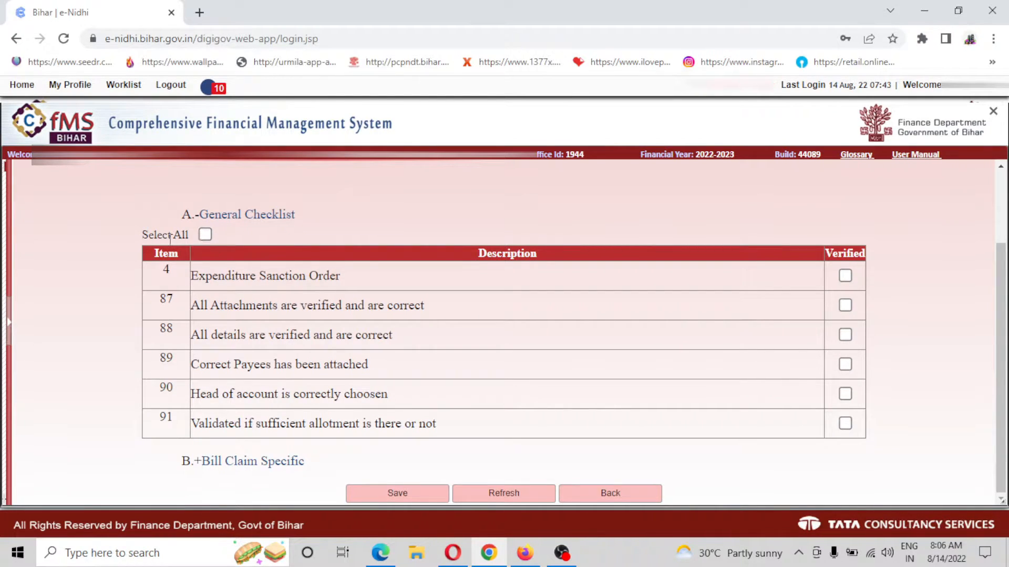
left_click(205, 235)
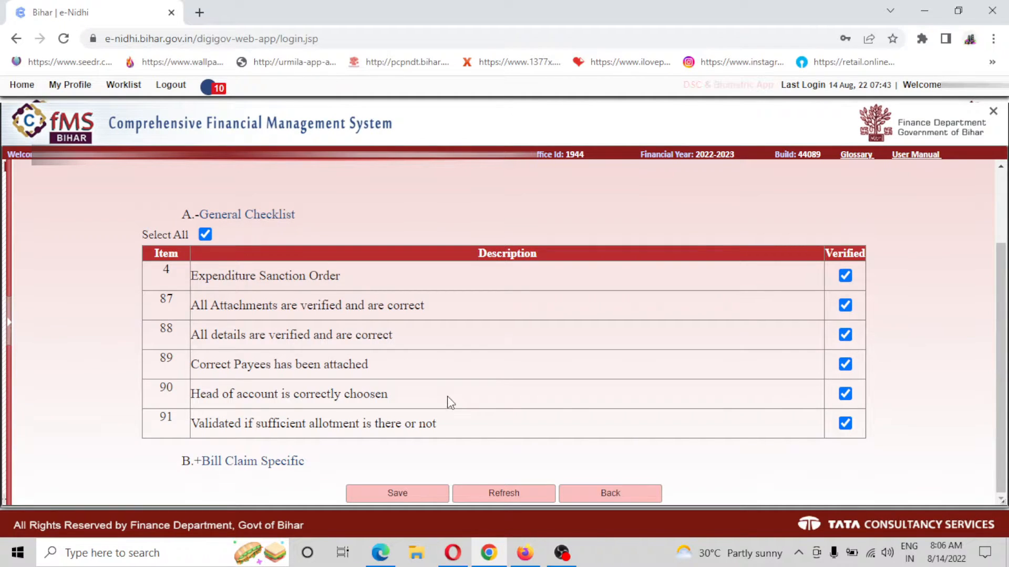
Mark all Bill Claim Specific checklist items as verified, save the checklist and return to the sanction
left_click(197, 462)
scroll(278, 453, "down", 2)
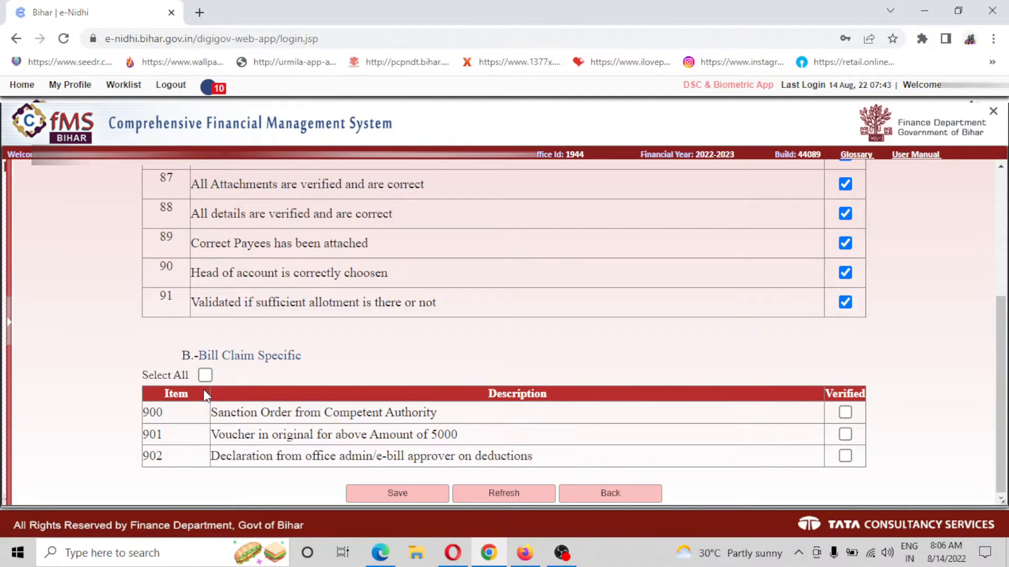
left_click(205, 375)
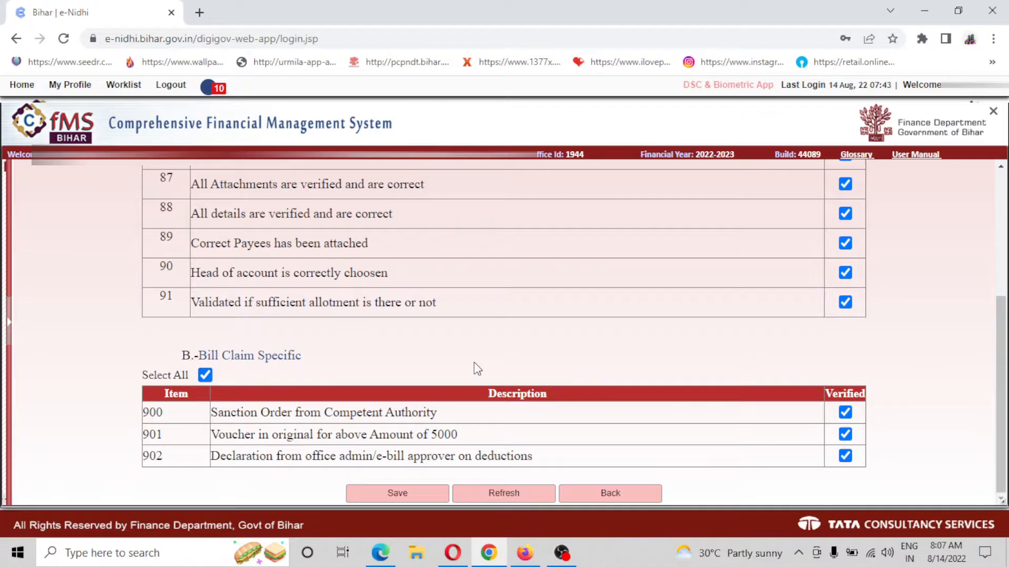
left_click(396, 494)
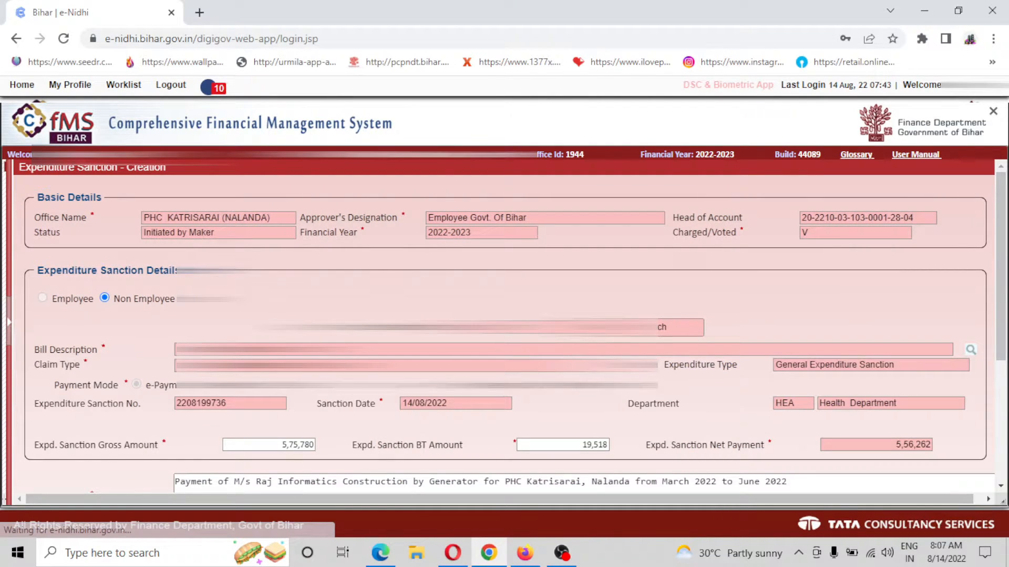
Go to the e-Billing dashboard's task list and reopen the saved expenditure sanction for modification
scroll(504, 326, "down", 4)
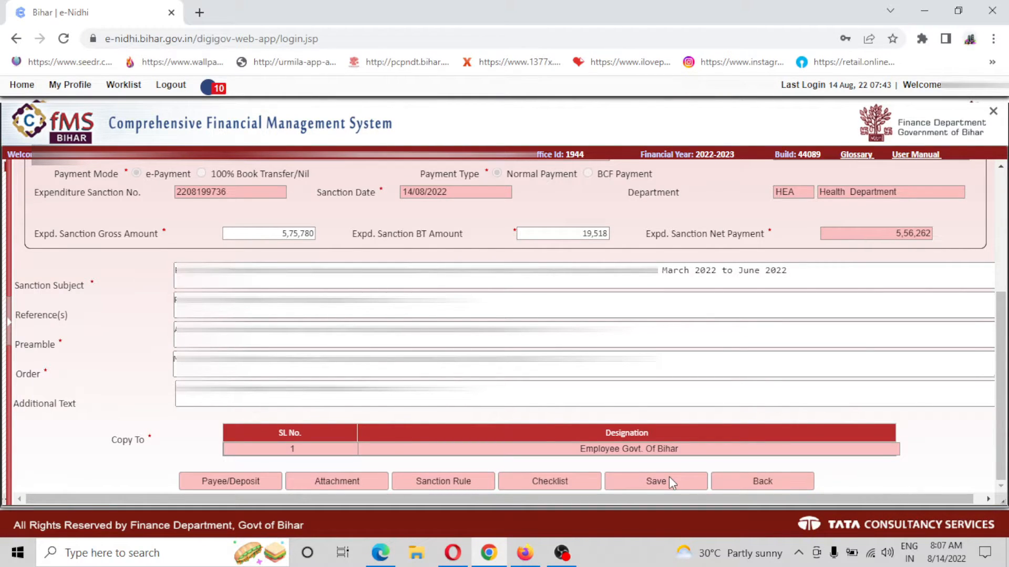
left_click(9, 329)
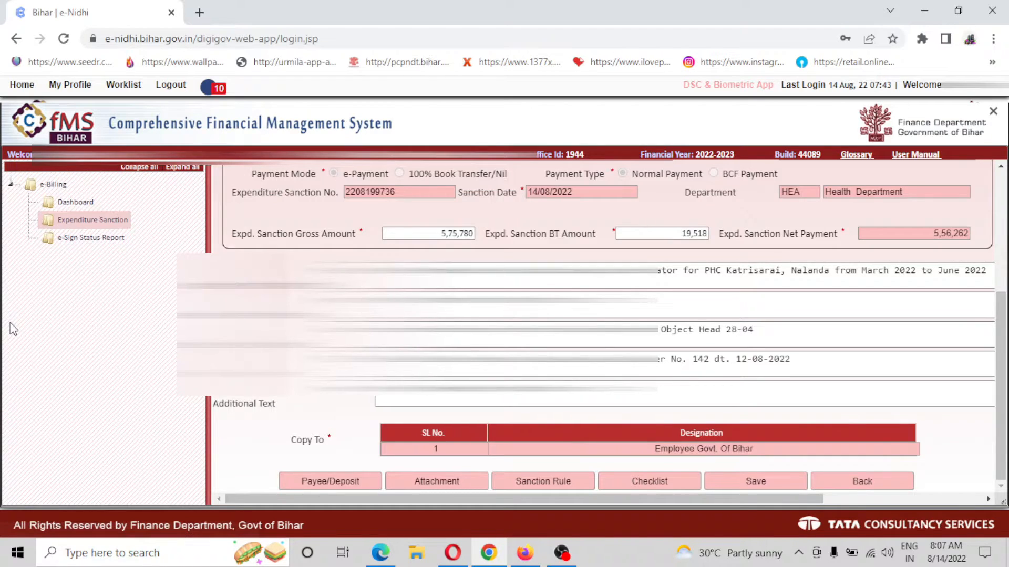
left_click(81, 203)
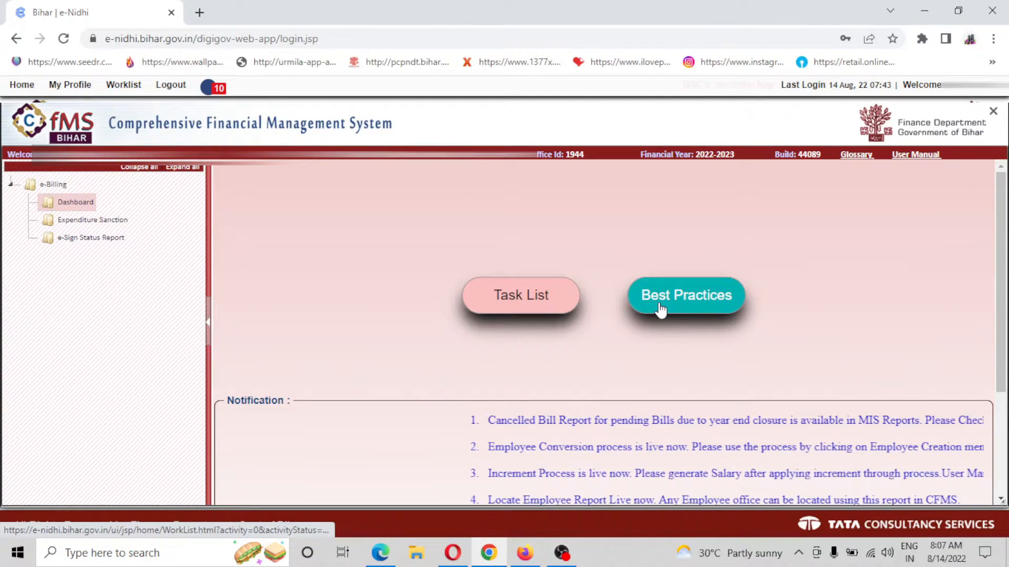
left_click(513, 297)
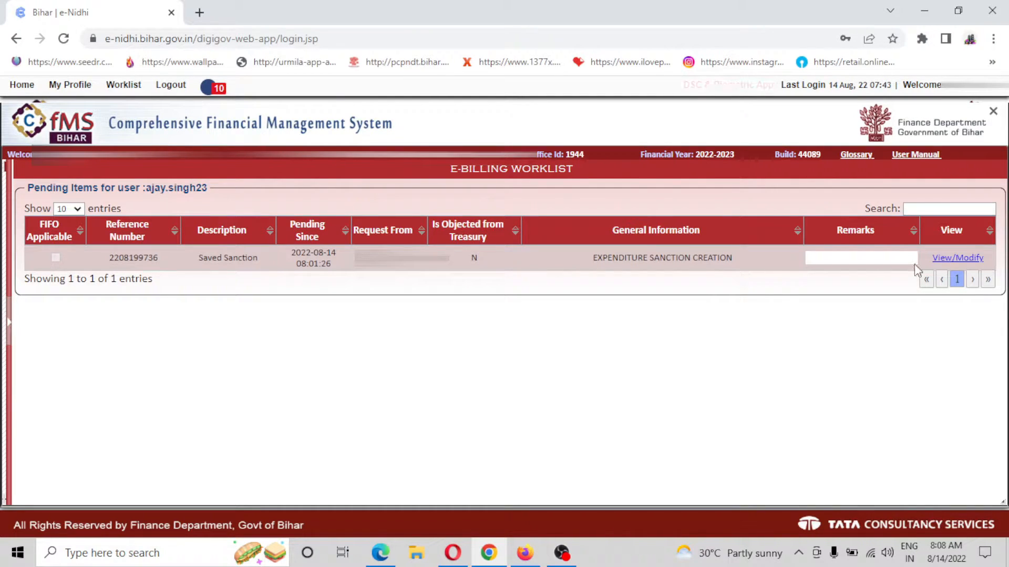
left_click(965, 258)
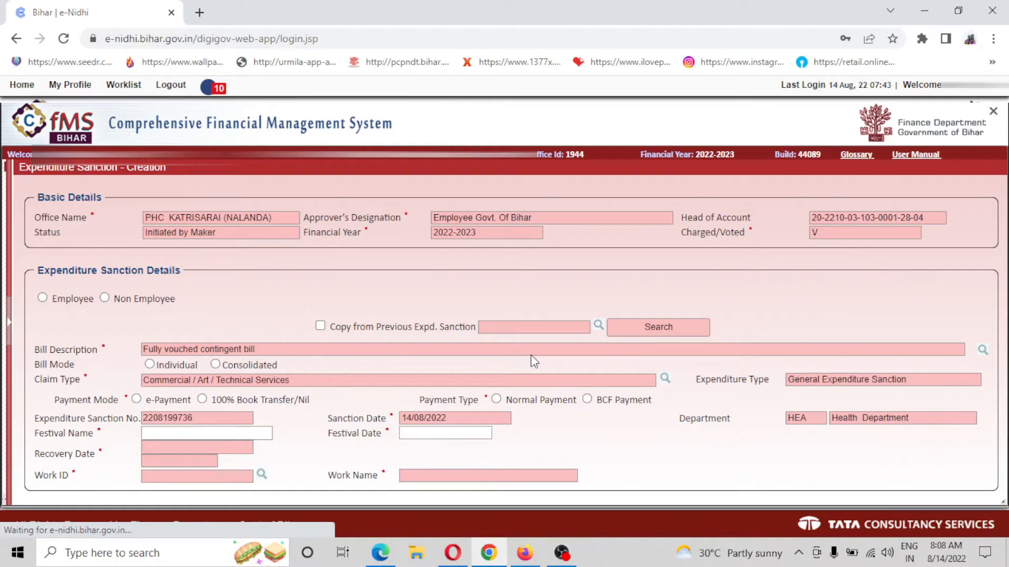
Forward the sanction to the Drawing and Disbursing Officer Sanction Approver and confirm the submission
scroll(582, 280, "down", 3)
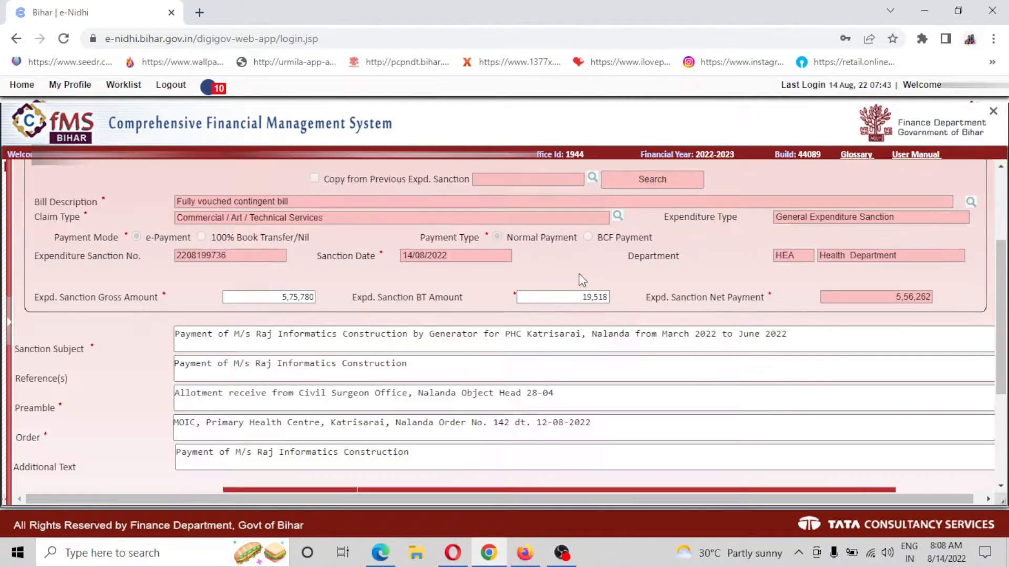
scroll(580, 256, "down", 3)
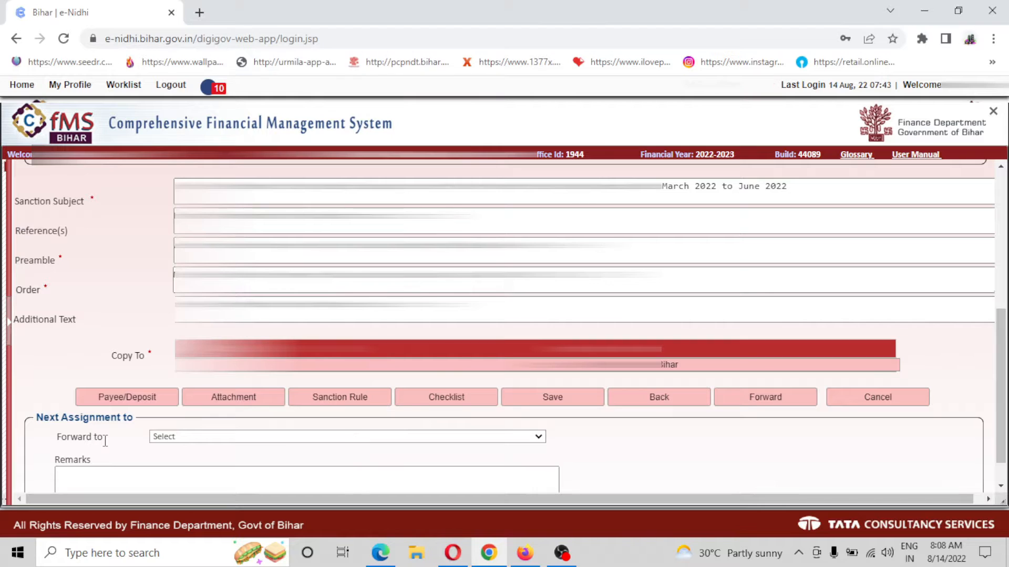
left_click(339, 438)
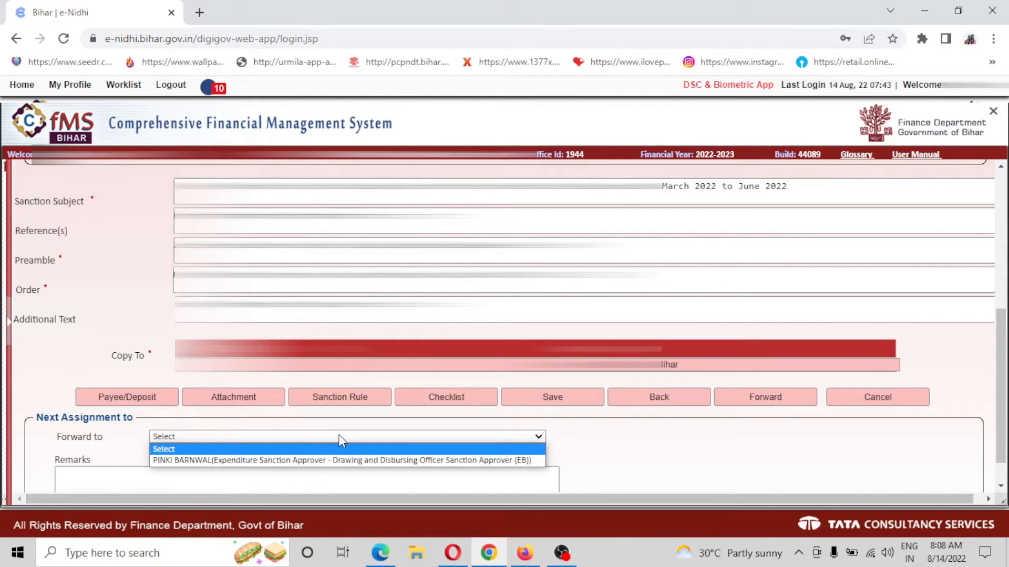
left_click(338, 460)
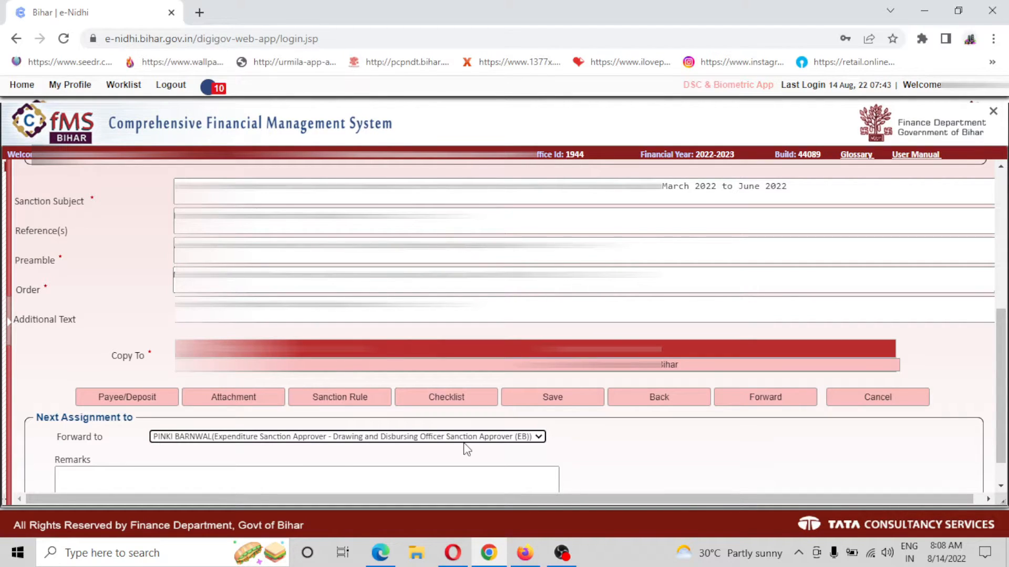
left_click(764, 400)
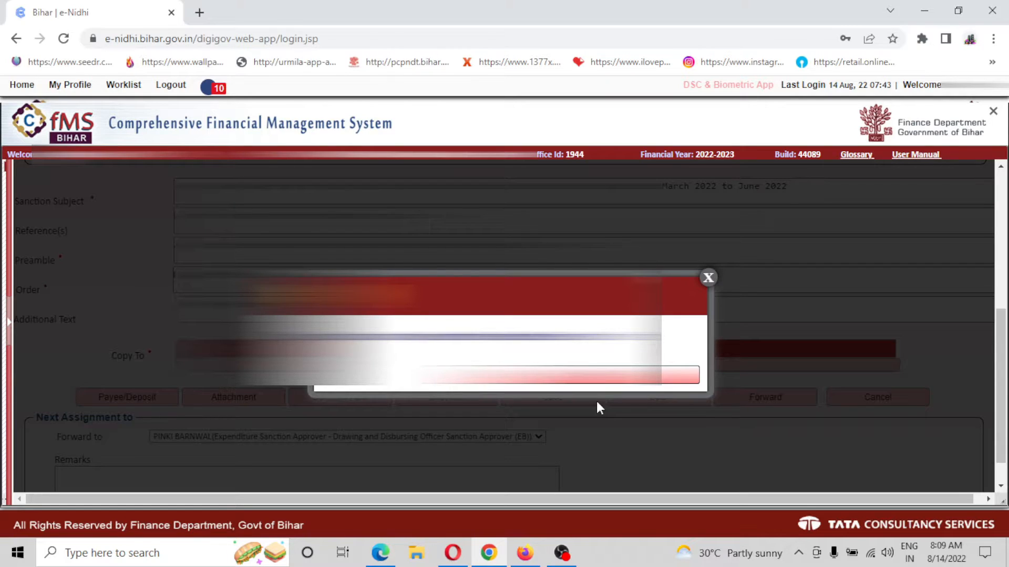
left_click(646, 376)
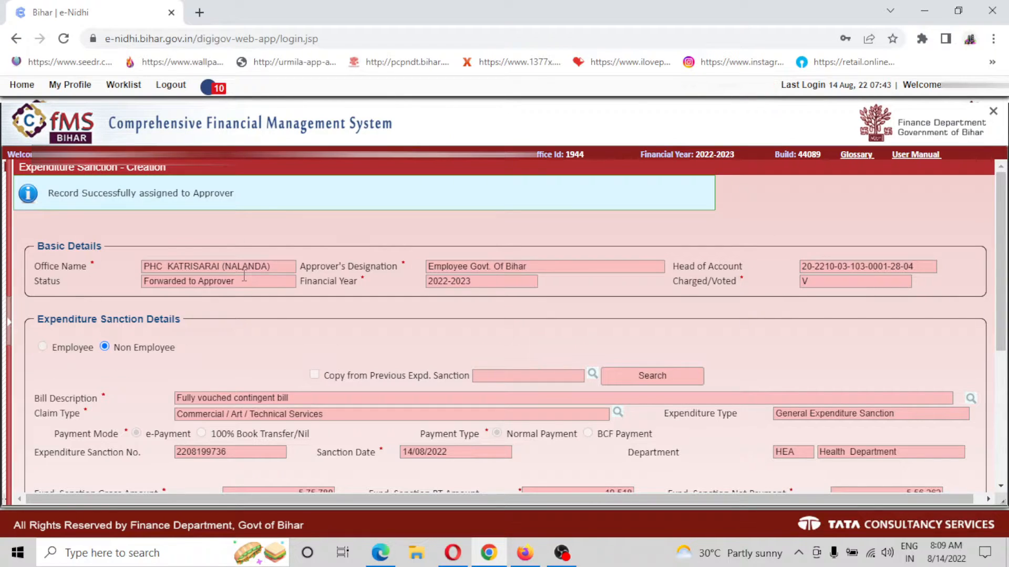
Log out of the maker's account and log in with the approver's username and account password
left_click(170, 87)
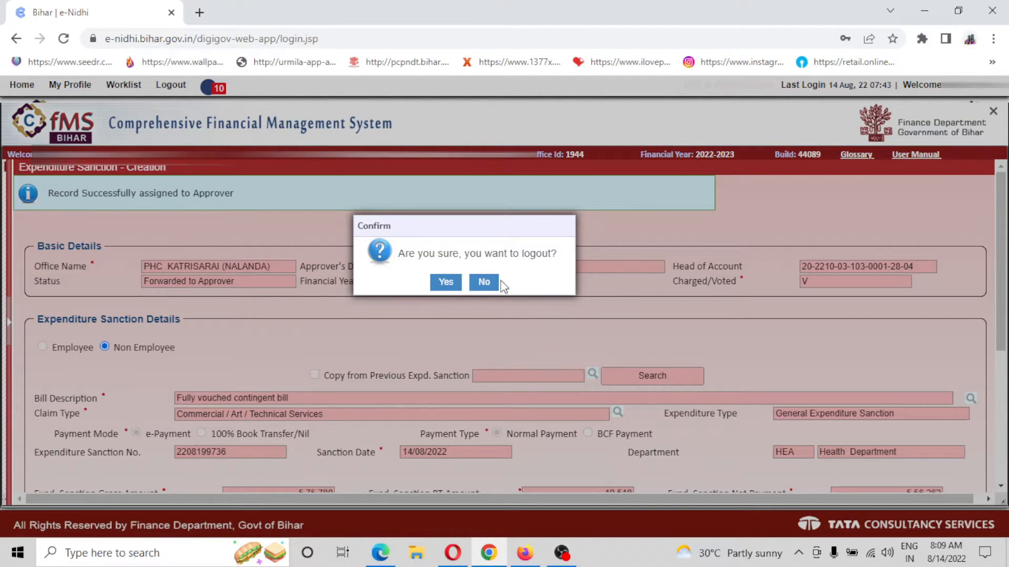
left_click(445, 284)
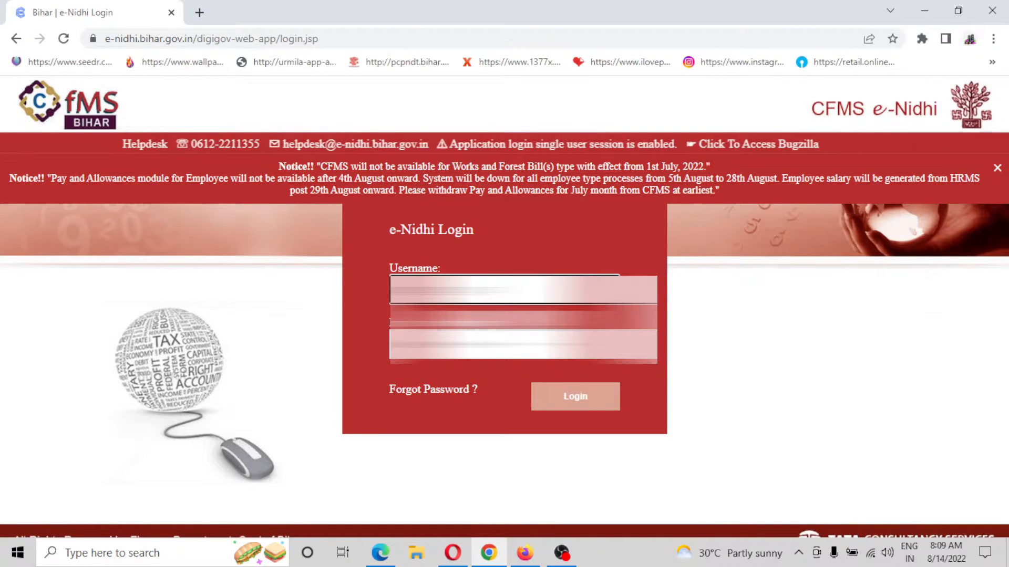
key("Tab")
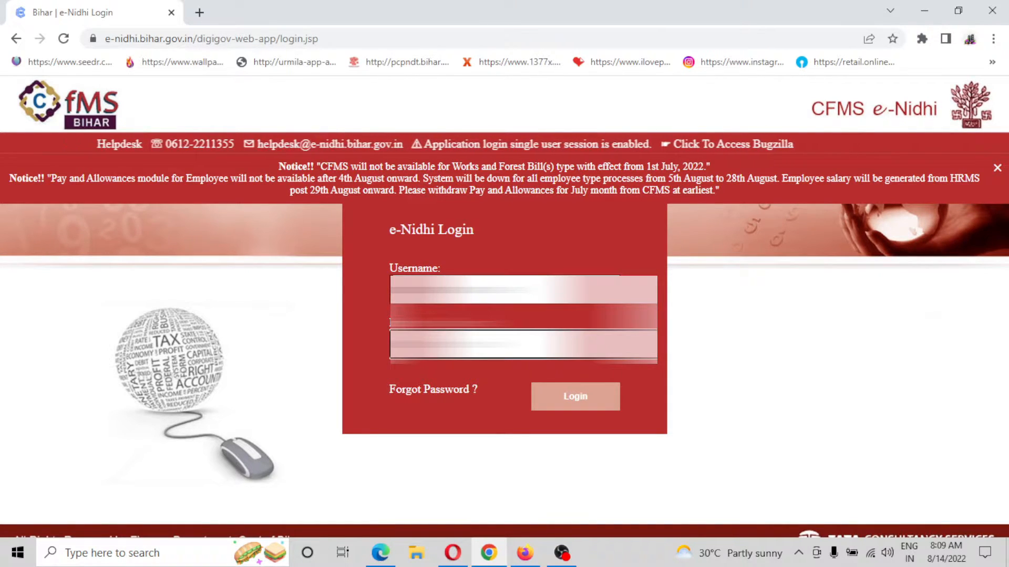
type("•")
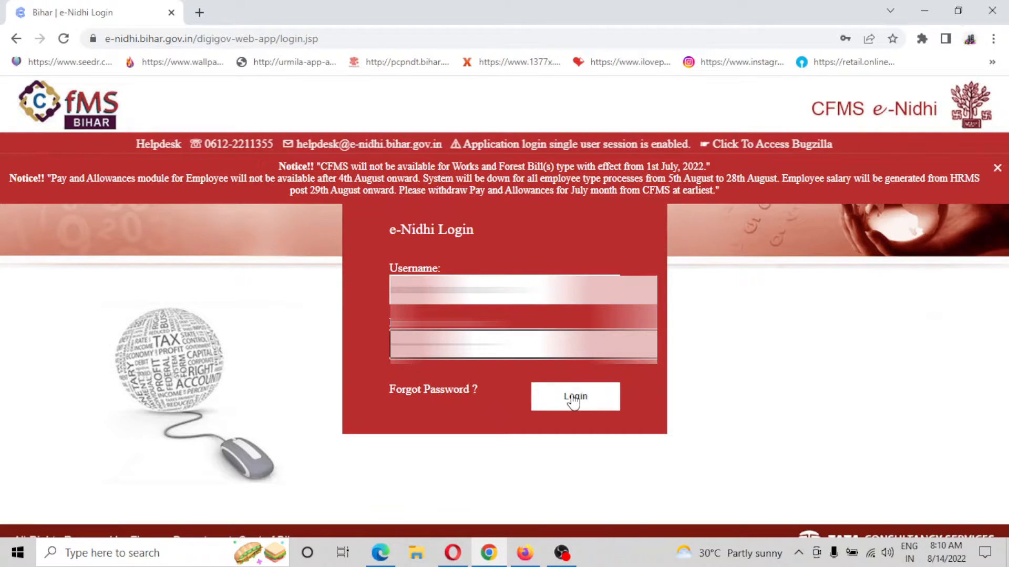
left_click(573, 401)
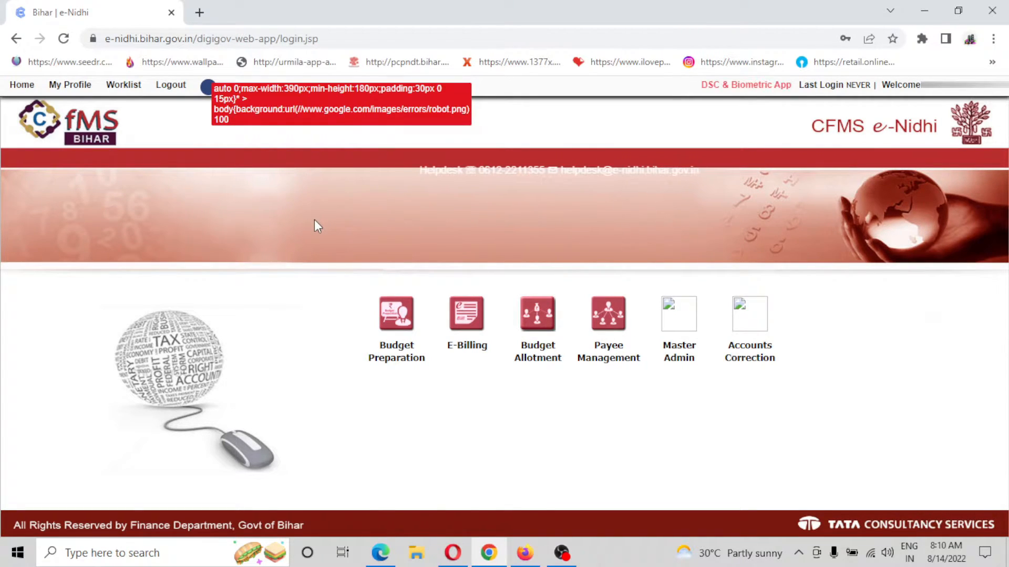
Enter the E-Billing module with the first approver role offered and open its dashboard
left_click(466, 350)
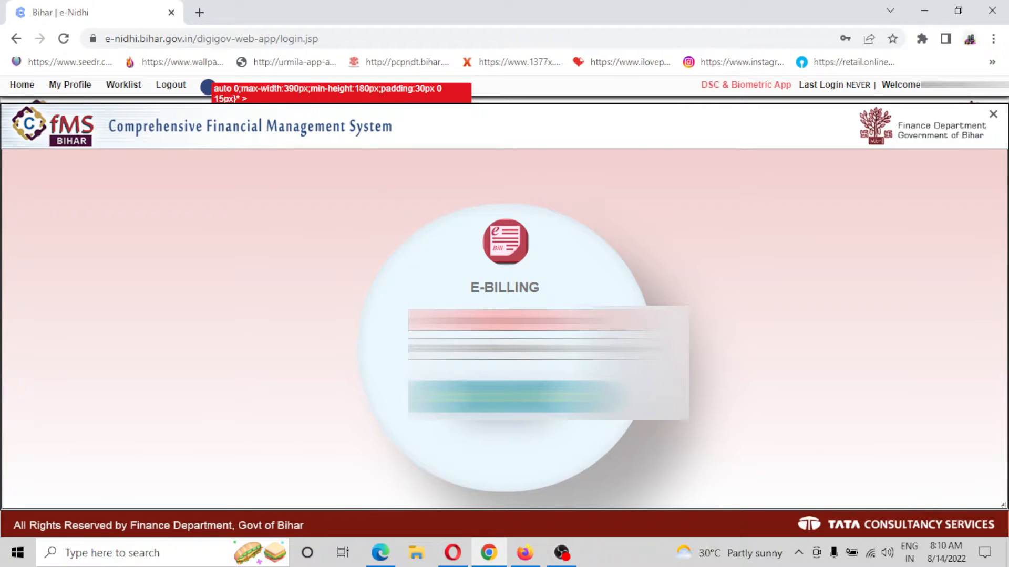
left_click(515, 350)
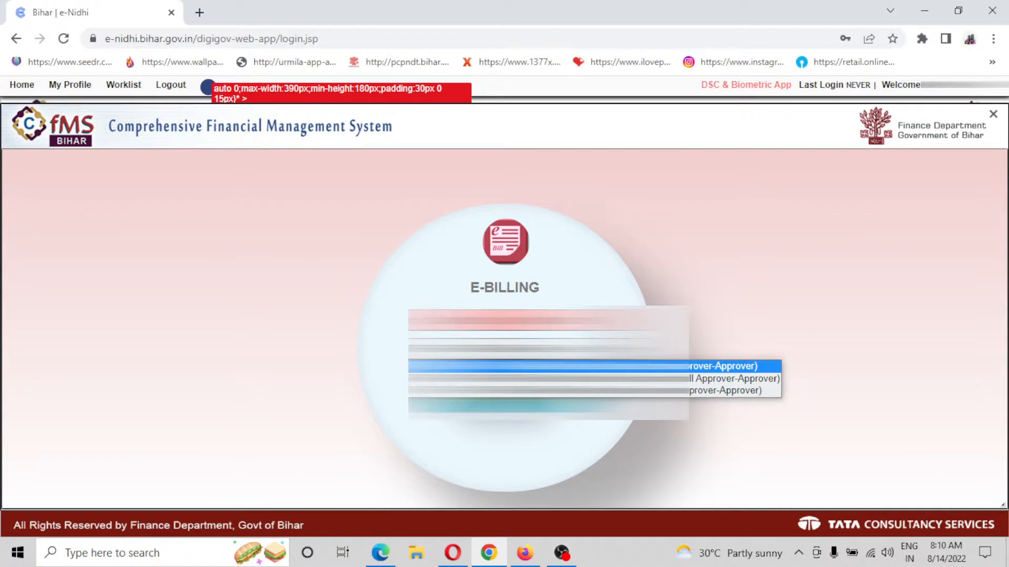
left_click(515, 366)
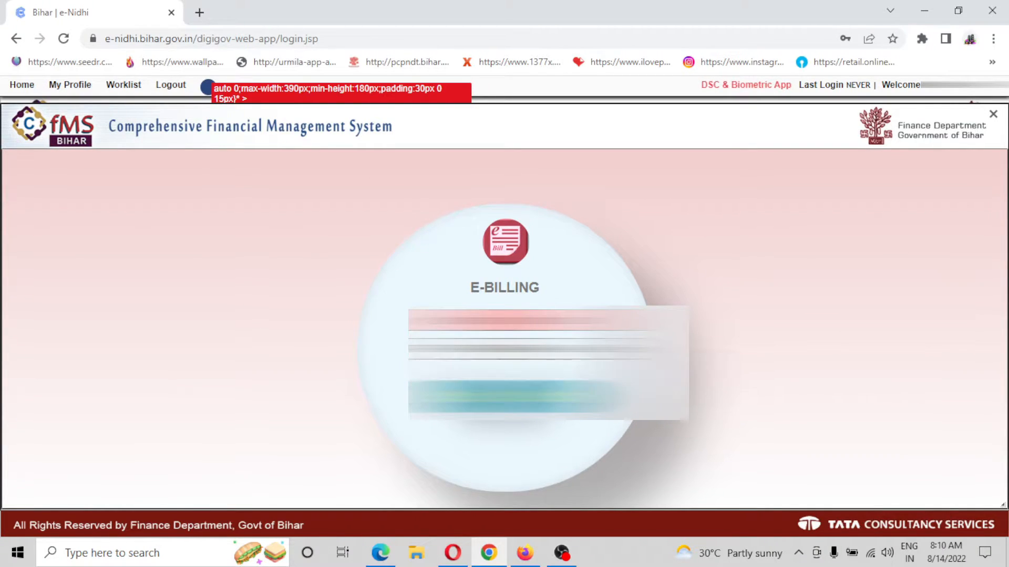
left_click(505, 396)
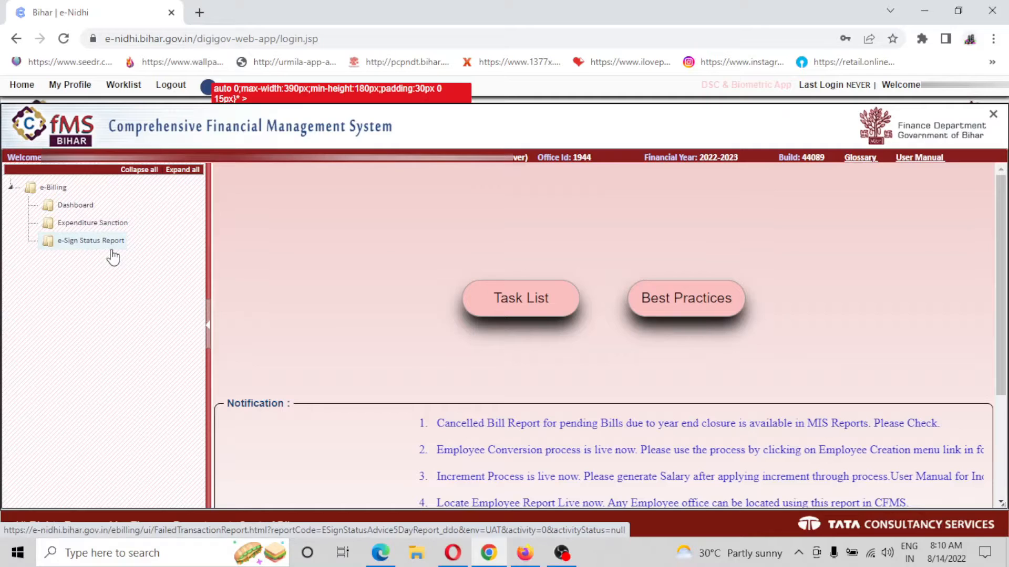
left_click(87, 208)
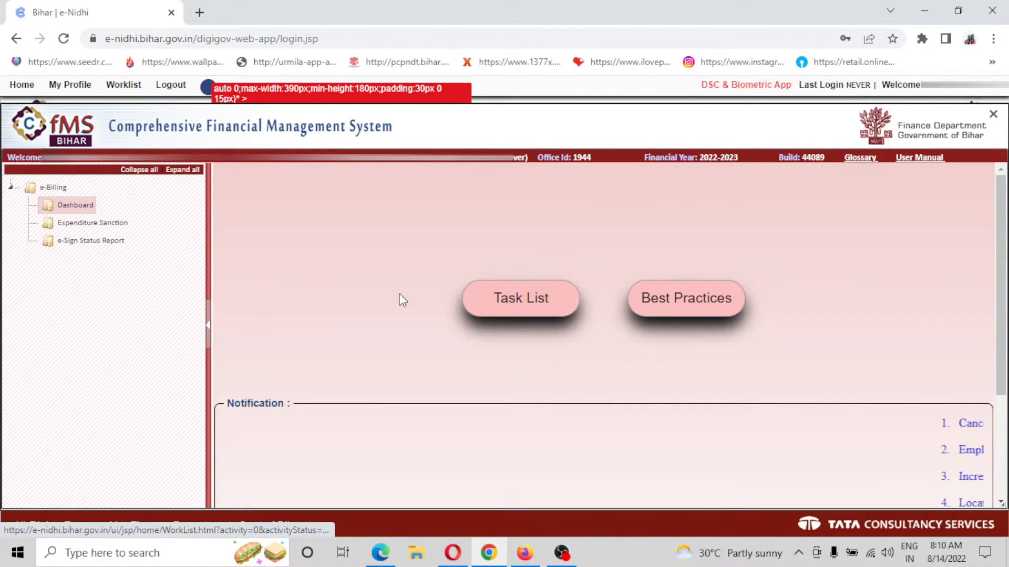
Open the forwarded expenditure sanction from the task list, review its payee details and return to the sanction
left_click(516, 295)
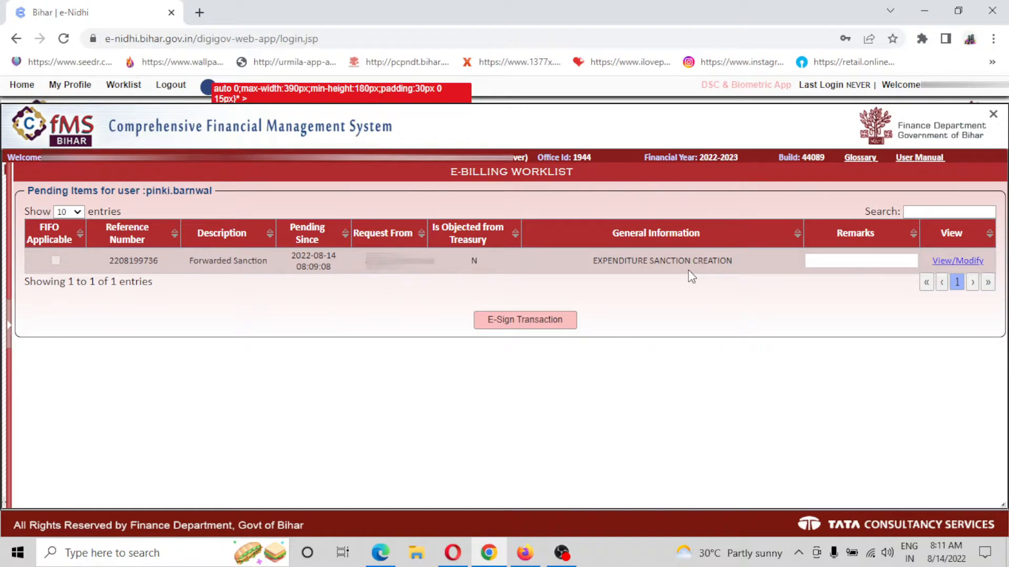
left_click(955, 261)
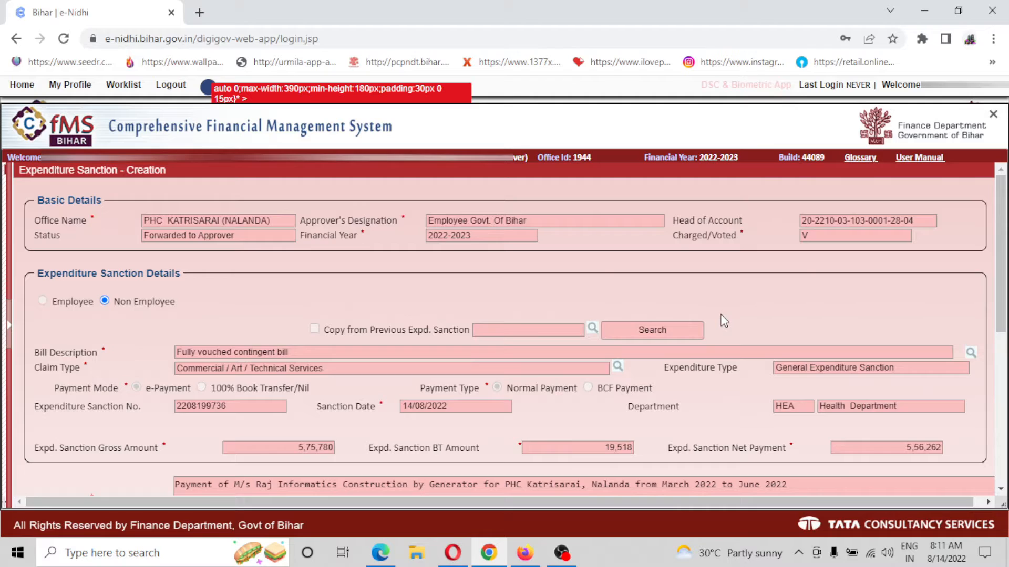
scroll(724, 321, "down", 5)
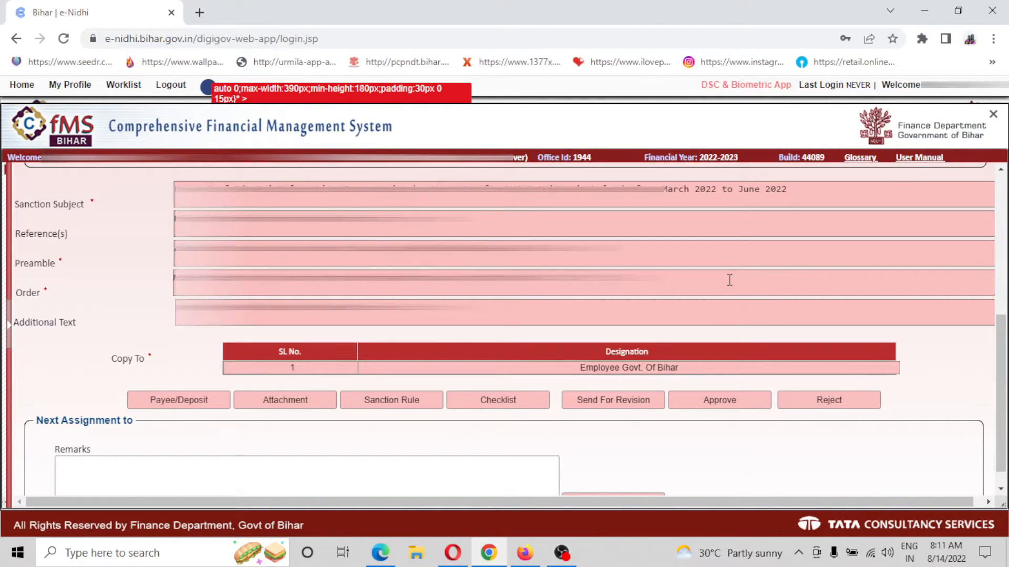
left_click(162, 400)
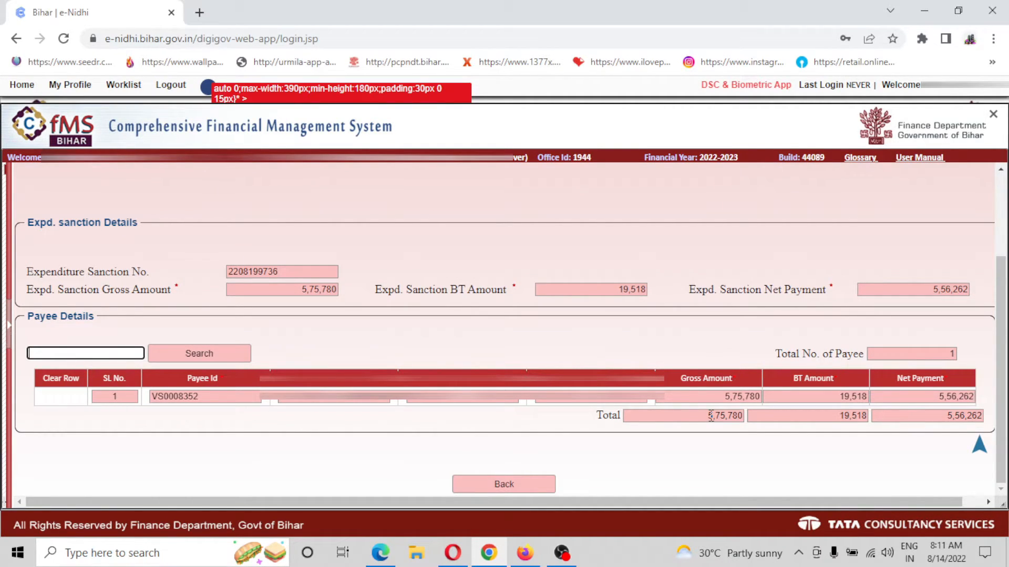
left_click(502, 484)
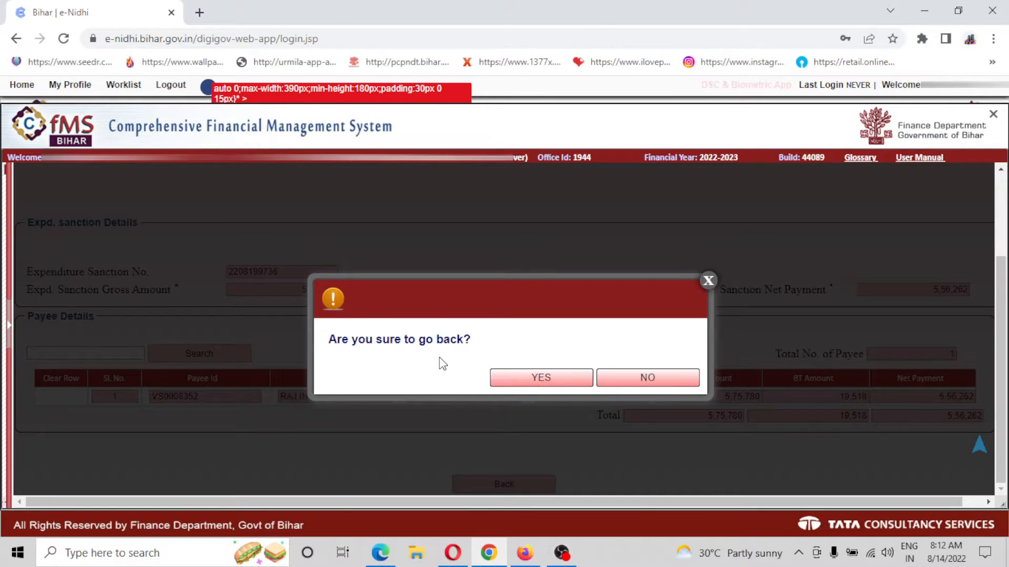
left_click(541, 383)
Approve the forwarded expenditure sanction
scroll(540, 409, "down", 3)
scroll(541, 410, "down", 3)
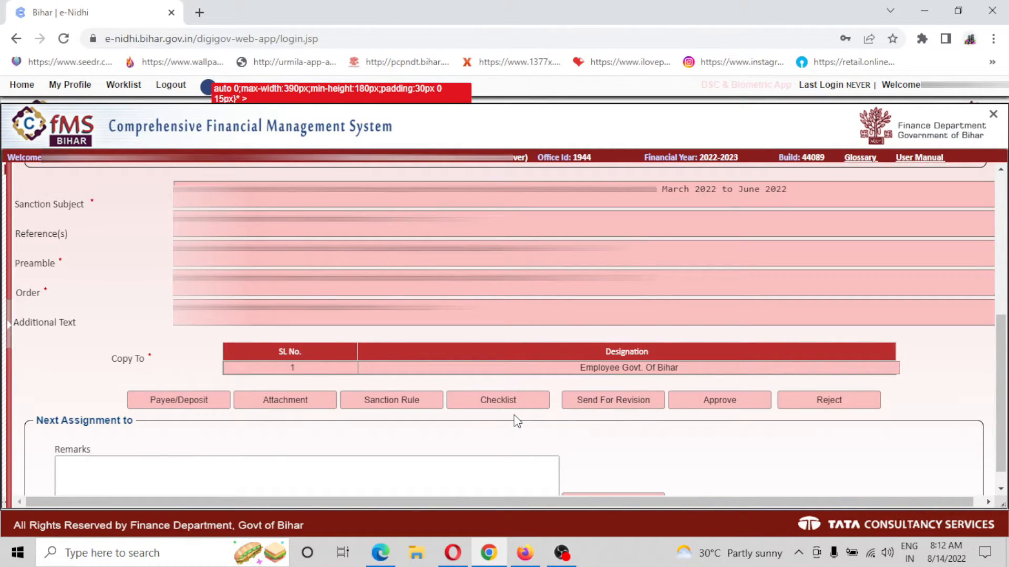
left_click(720, 402)
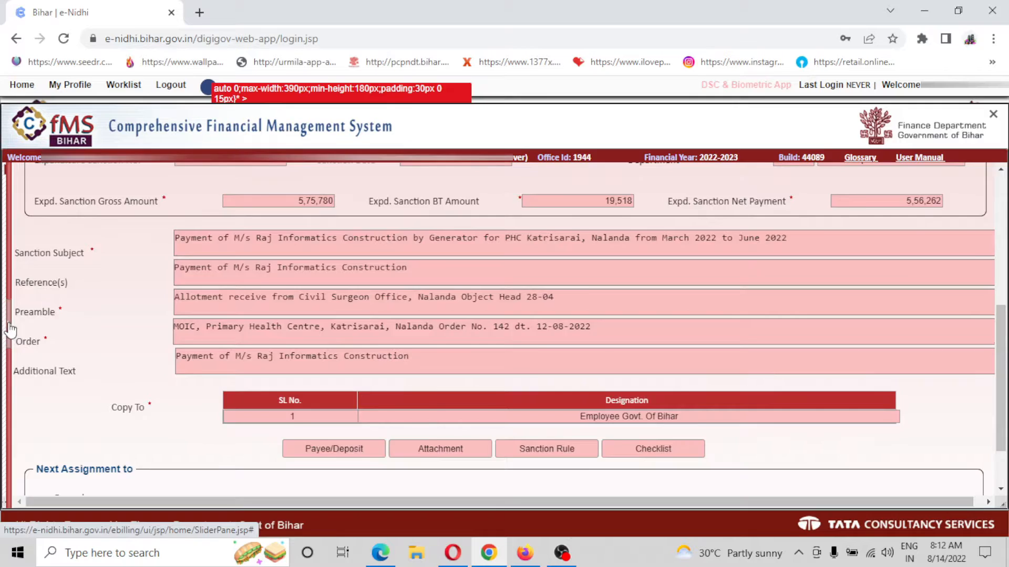
Return to the e-Billing dashboard and reopen its task list
left_click(9, 326)
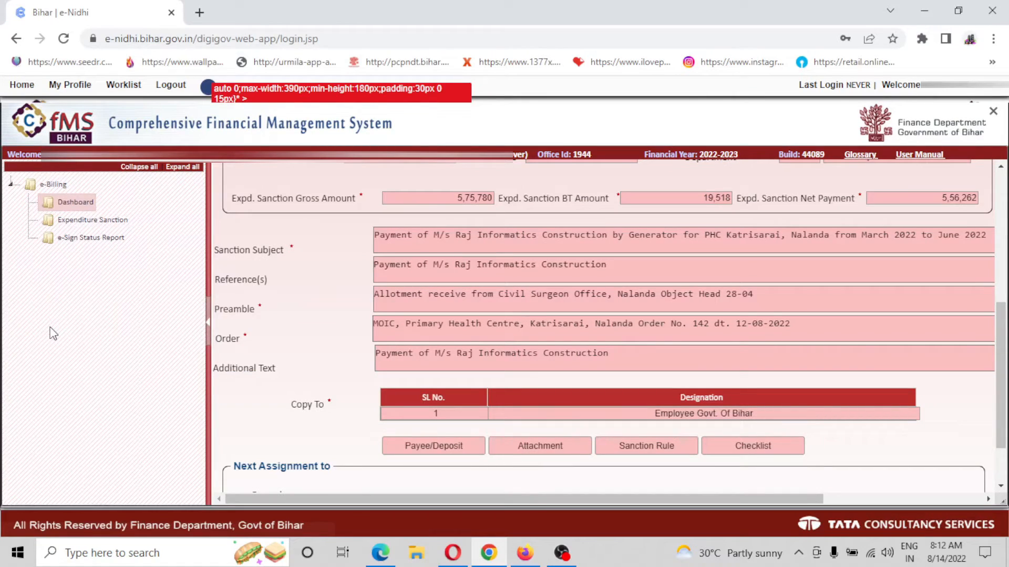
left_click(75, 204)
left_click(523, 299)
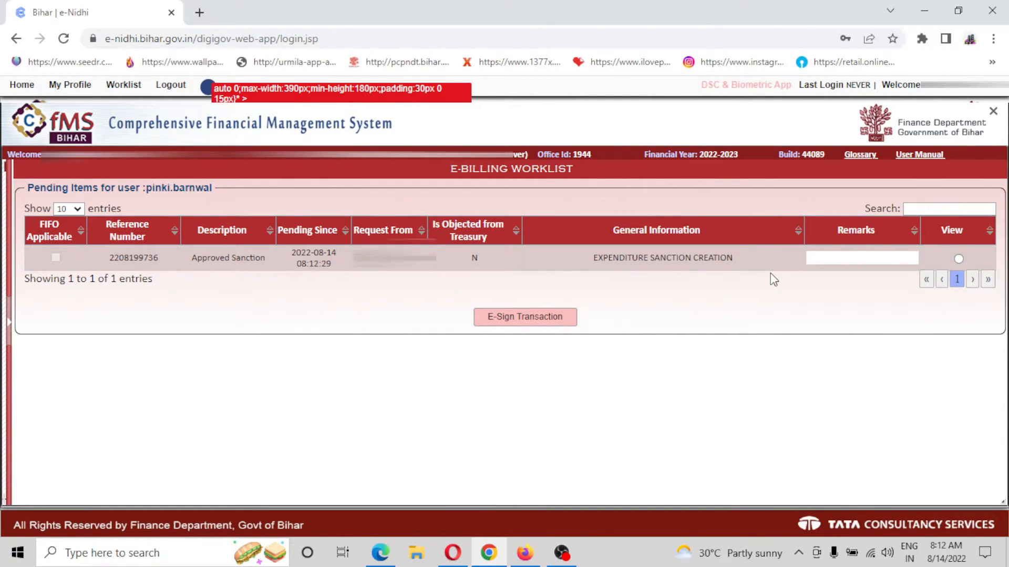
E-sign the approved sanction, accepting the Aadhaar authentication consent and submitting the one-time verification code
left_click(959, 259)
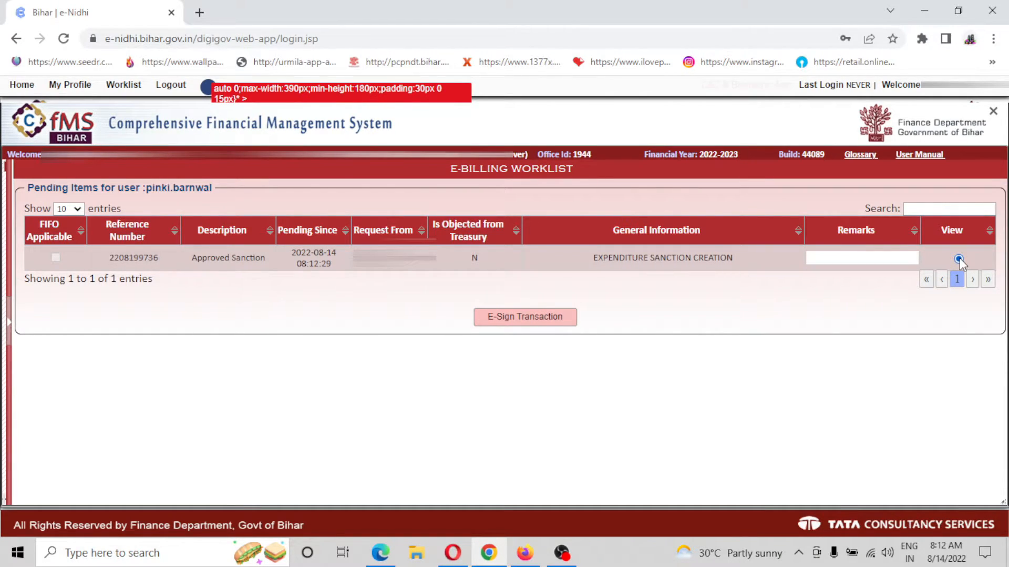
left_click(521, 318)
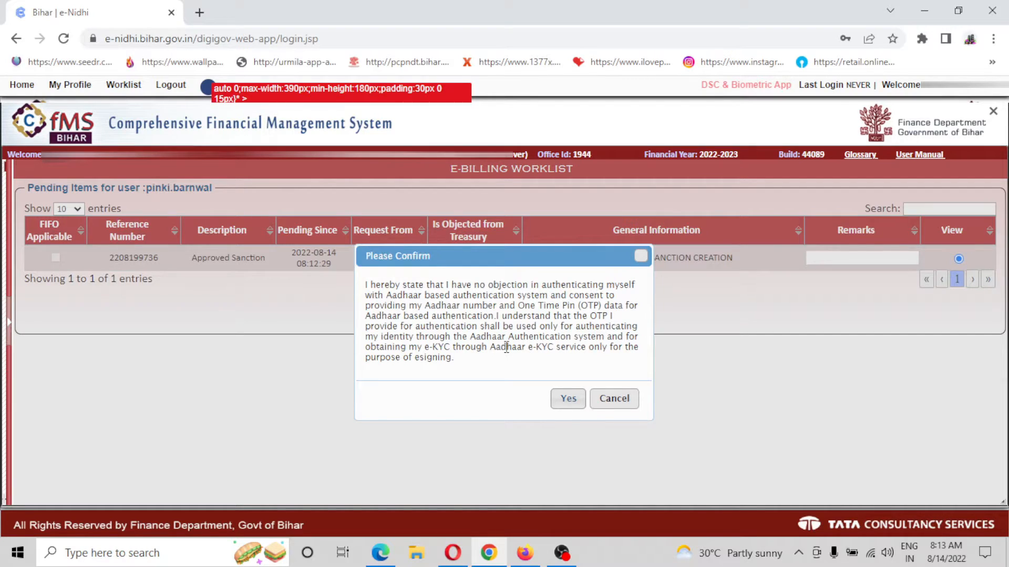
left_click(567, 399)
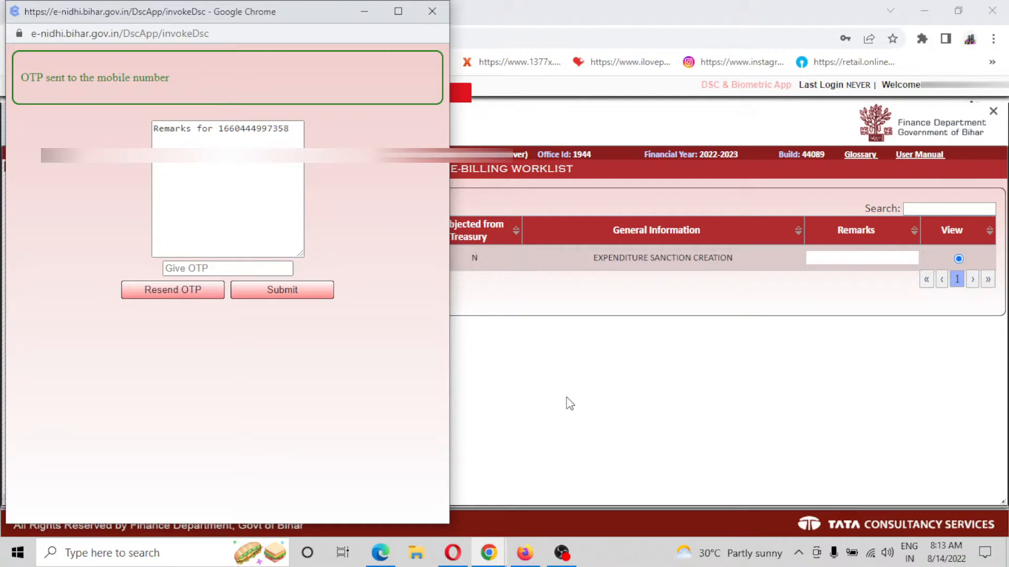
left_click(226, 268)
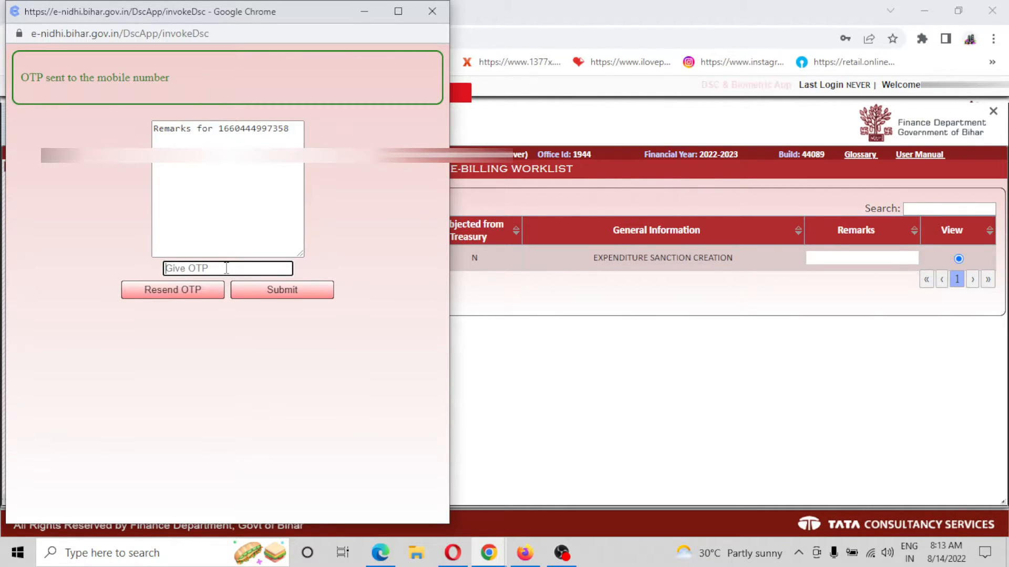
left_click(298, 295)
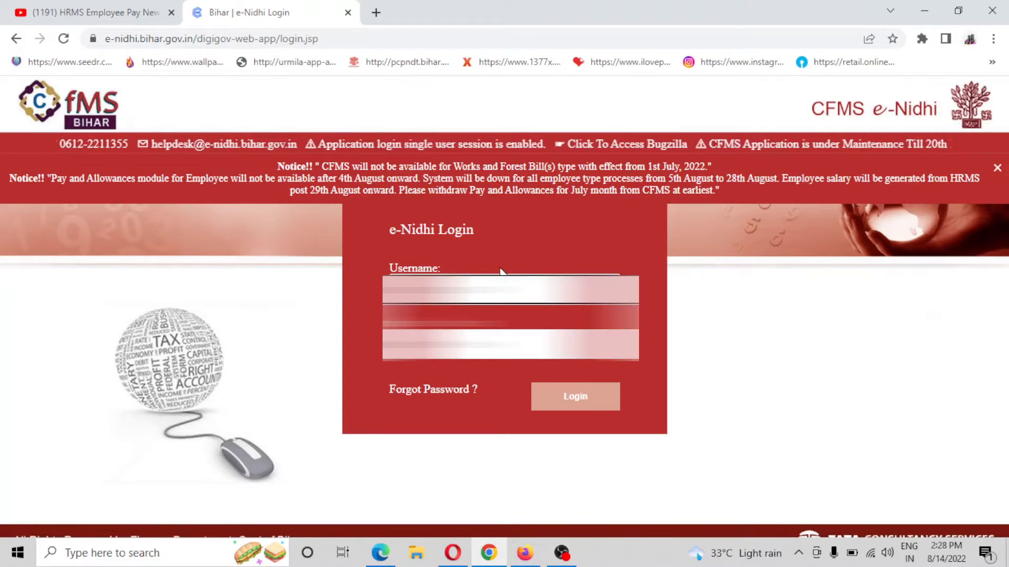
Log in to e-Nidhi with the maker's username and account password
type("a")
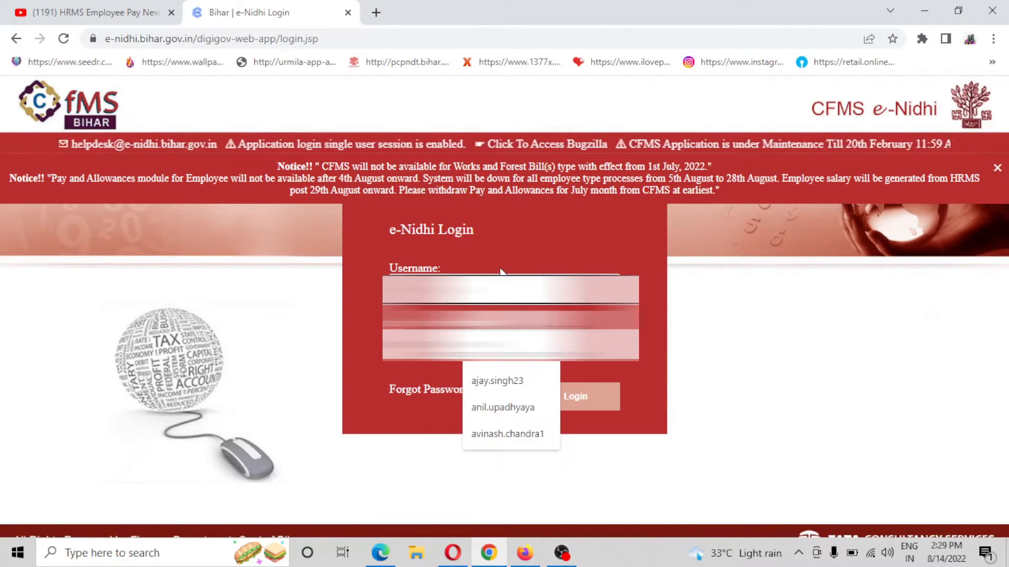
key("BackSpace")
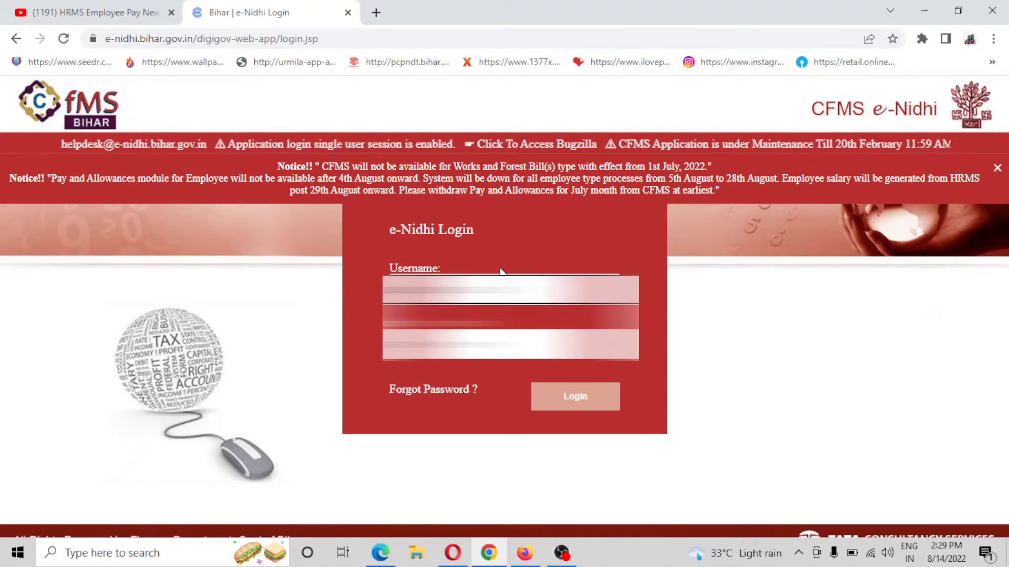
key("Tab")
type("•")
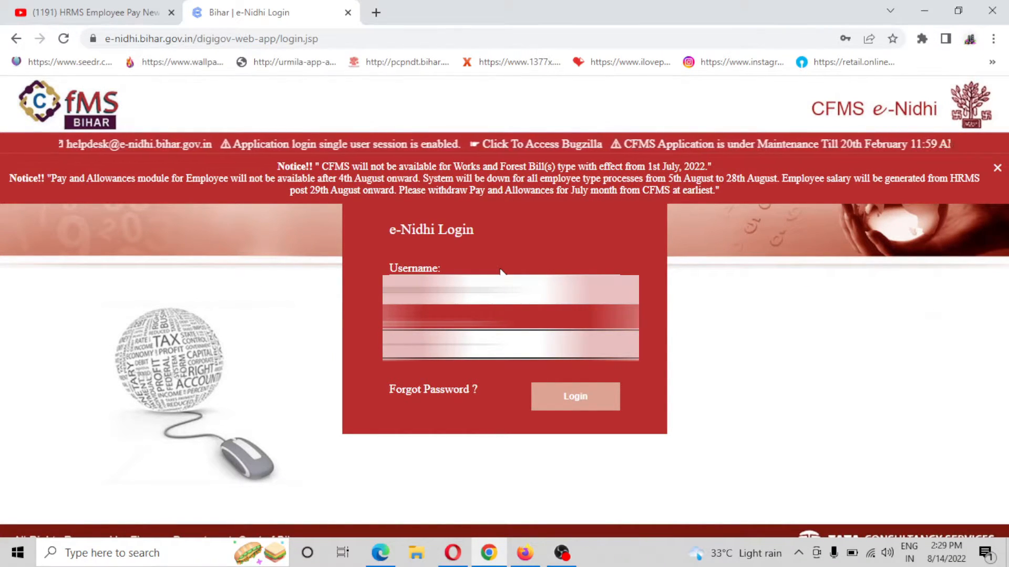
left_click(574, 400)
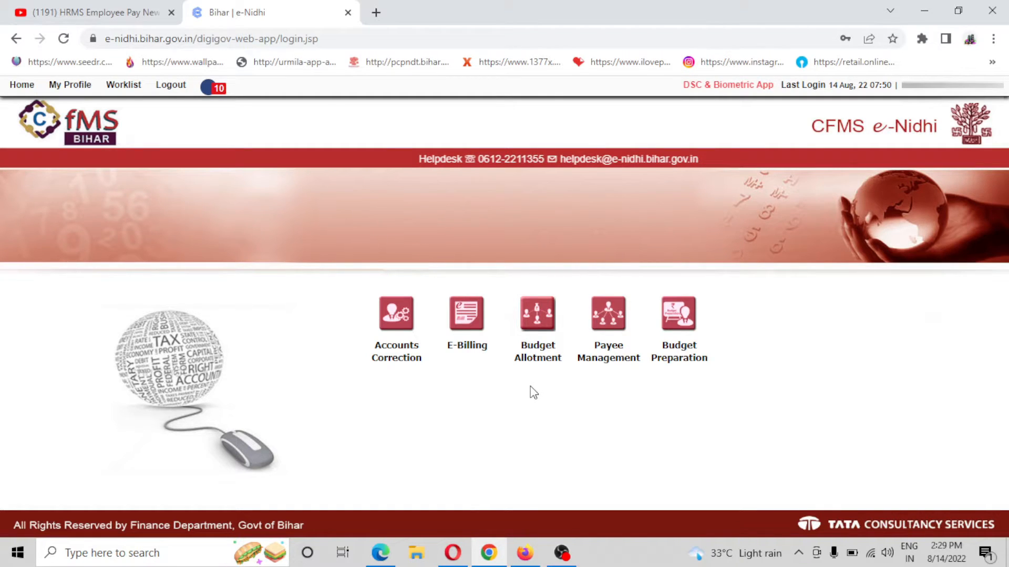
Enter the E-Billing module with the second maker role offered
left_click(469, 348)
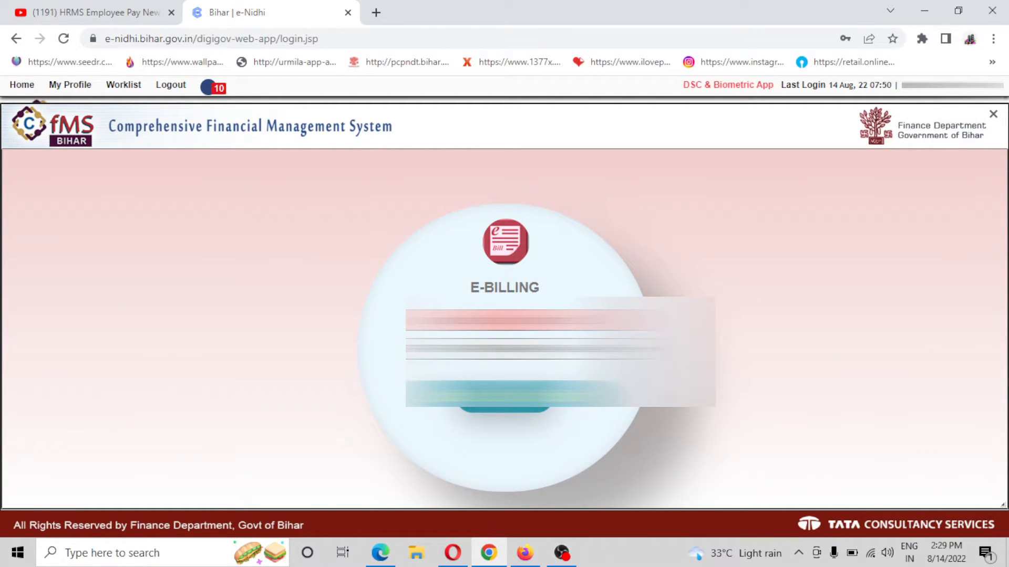
left_click(505, 350)
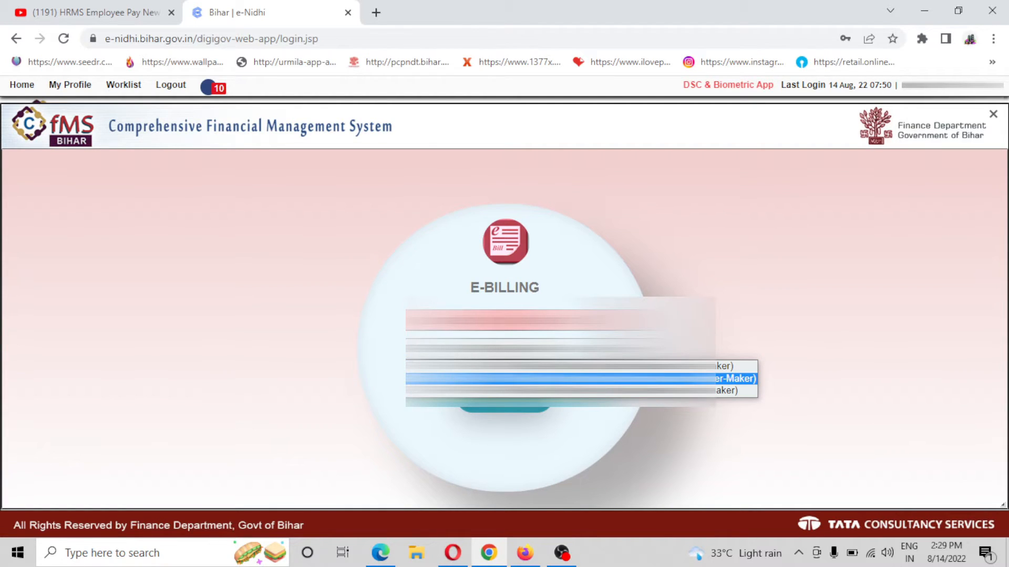
left_click(578, 378)
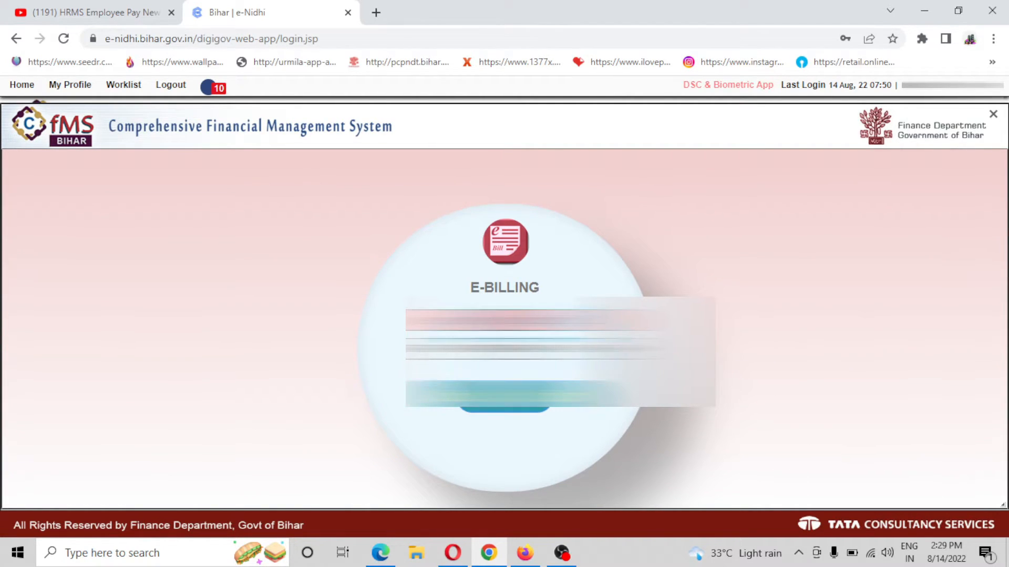
left_click(491, 393)
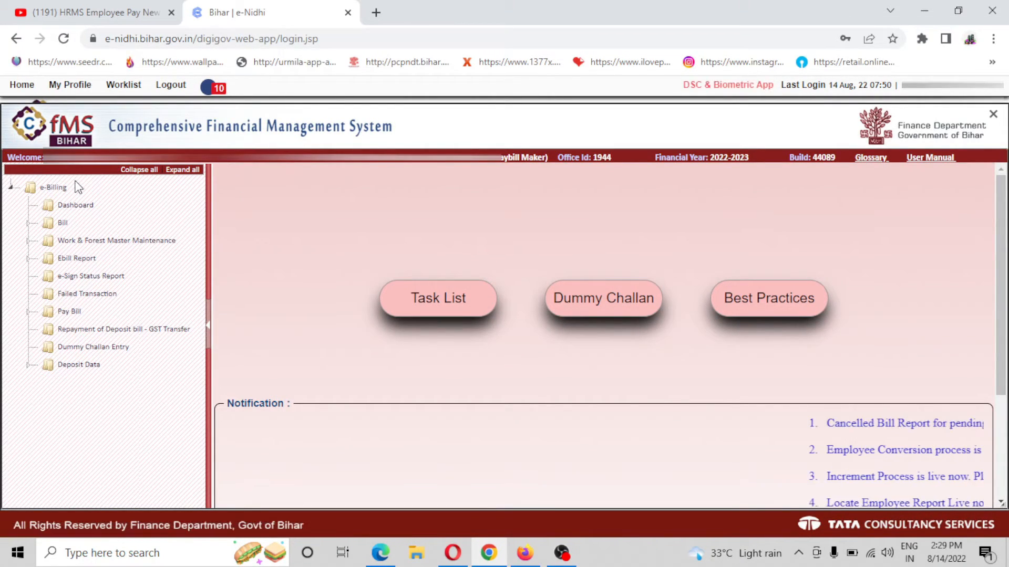
Start a new bill entry and load the approved expenditure sanction for the fully vouched contingent bill
left_click(62, 224)
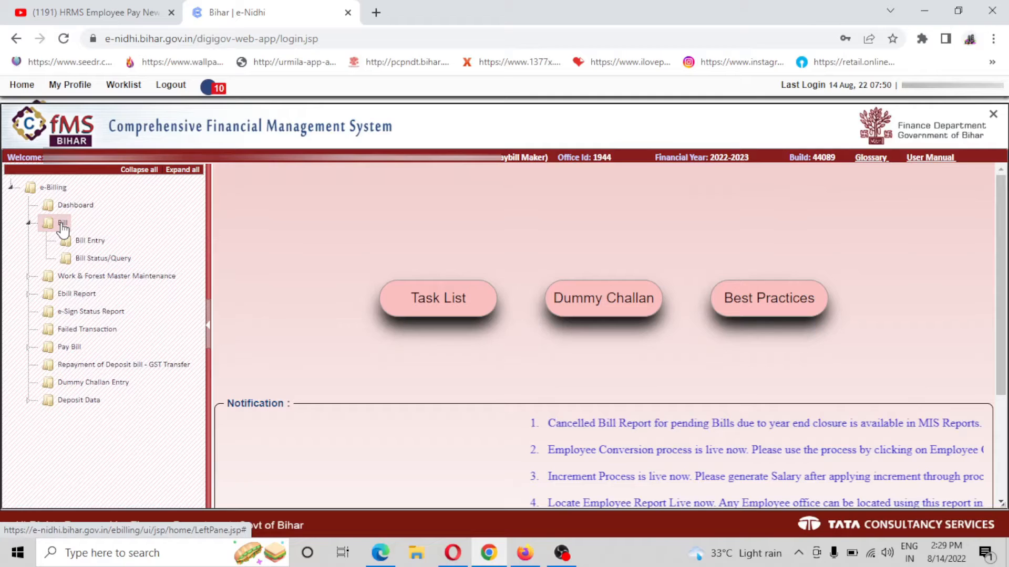
left_click(95, 245)
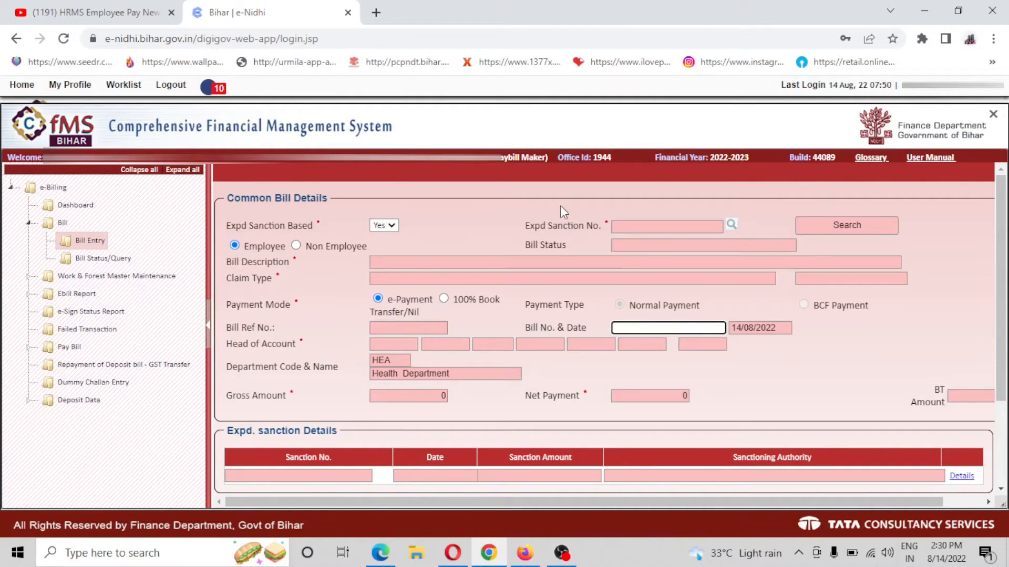
left_click(730, 223)
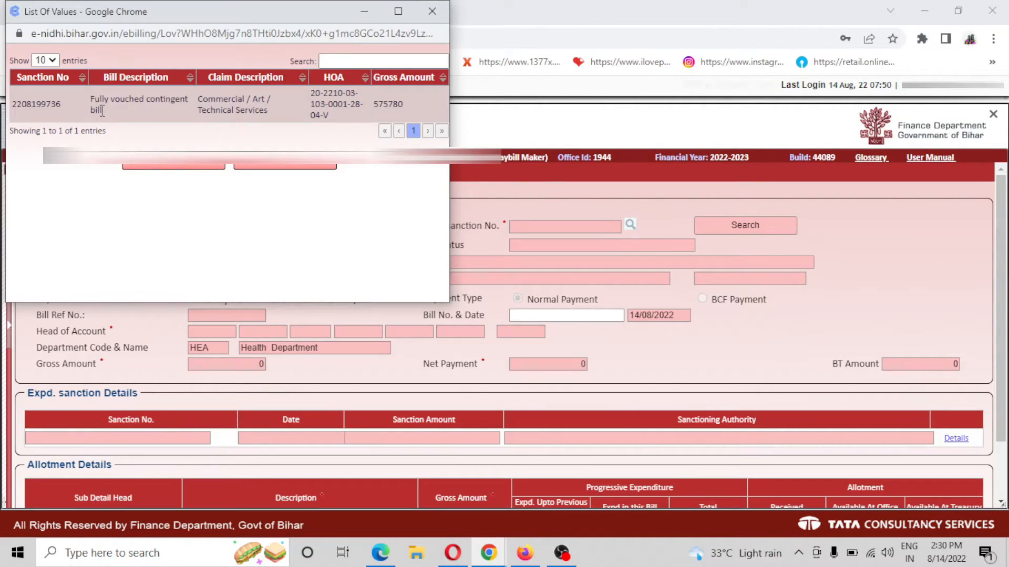
left_click(69, 105)
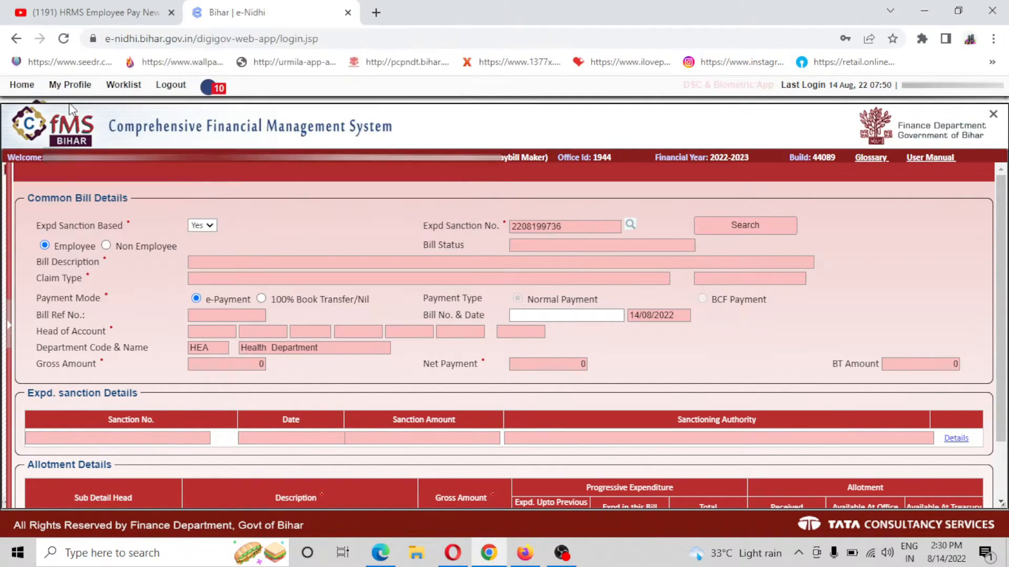
left_click(750, 227)
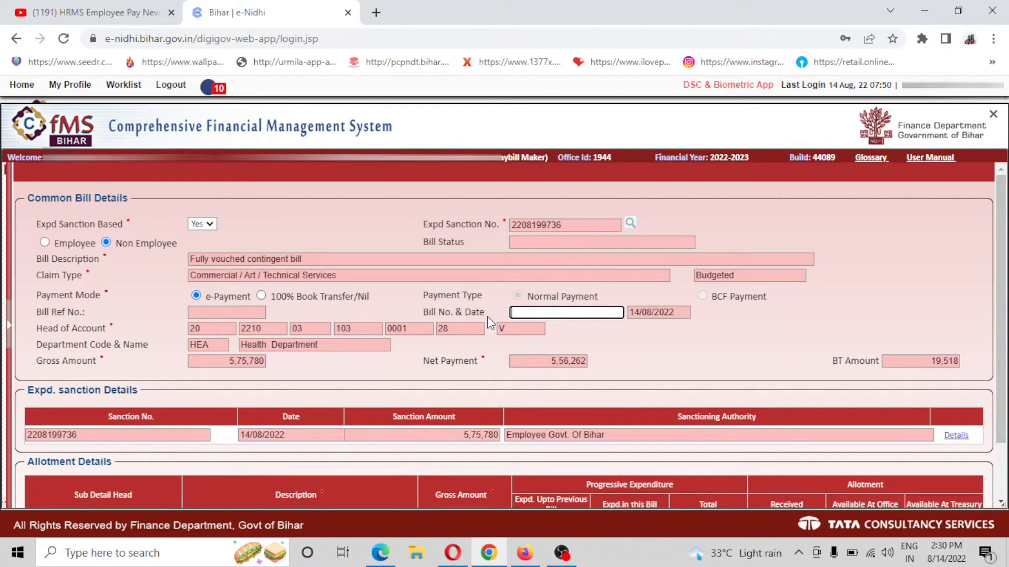
Set the bill number to 19/2022-23 and save the bill
type("19/2022-23")
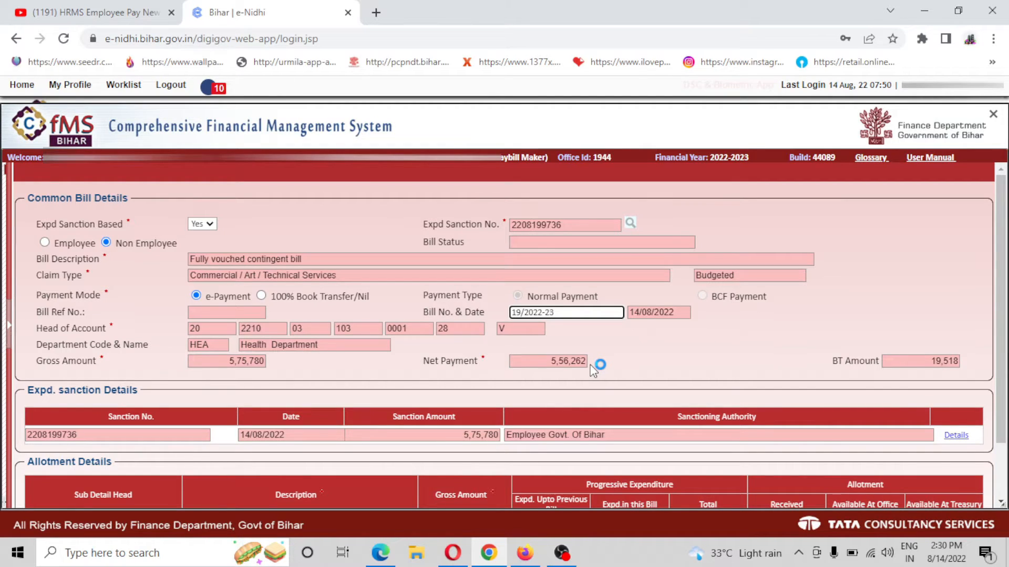
scroll(560, 473, "down", 1)
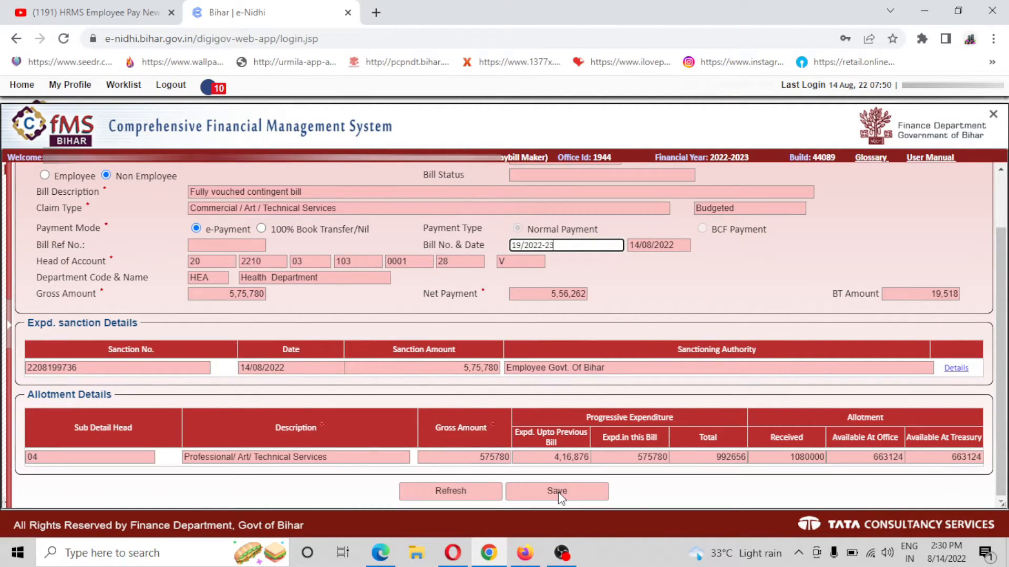
left_click(558, 493)
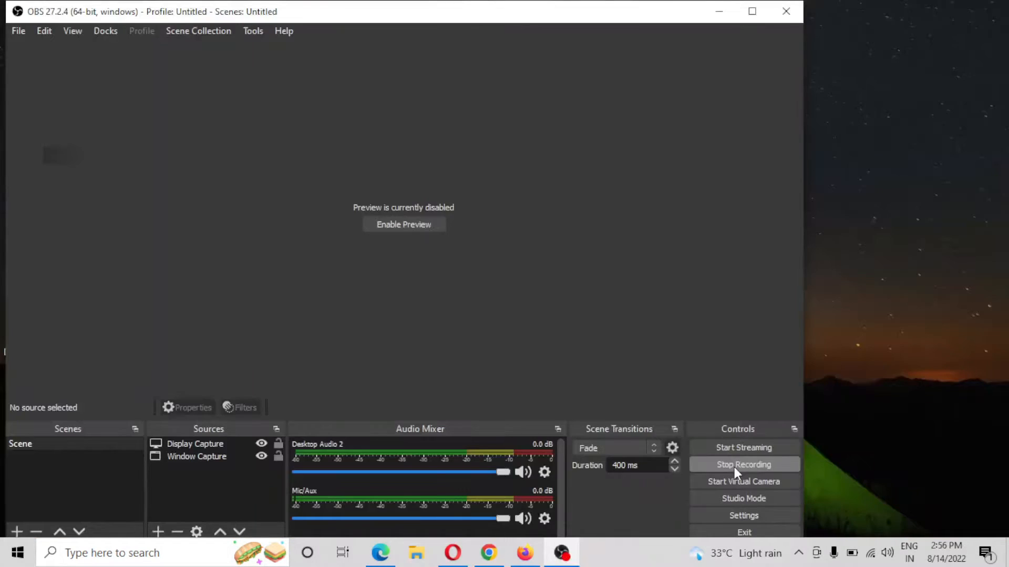
Switch back to the saved bill in Chrome, review its payee details and return to the bill
left_click(719, 11)
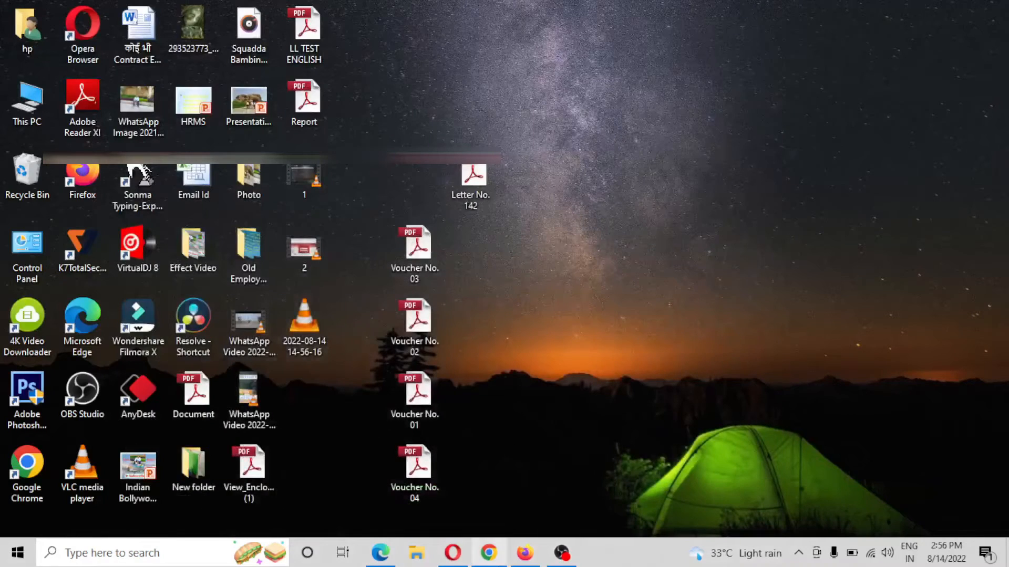
left_click(486, 554)
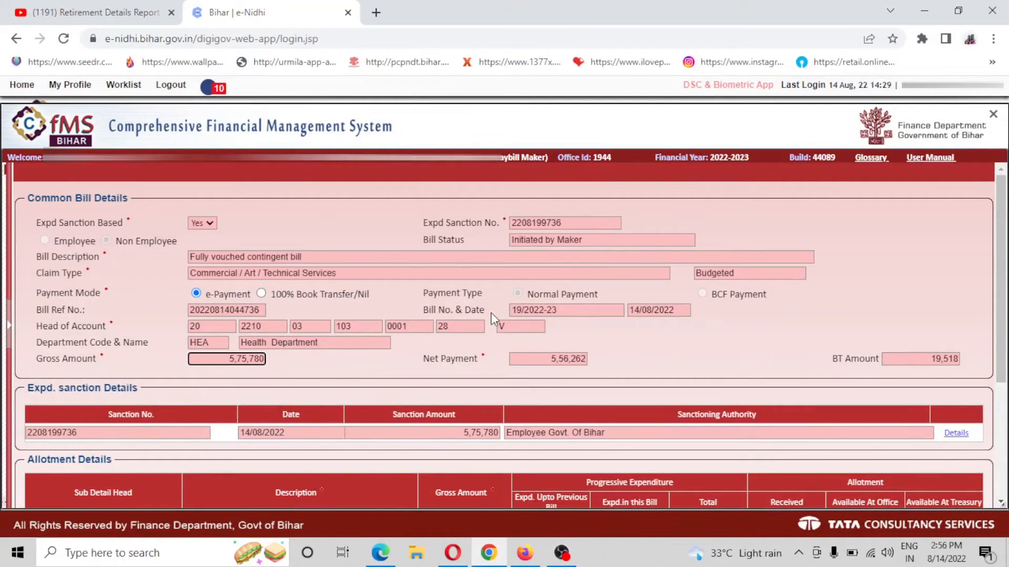
scroll(491, 313, "down", 2)
scroll(491, 313, "down", 1)
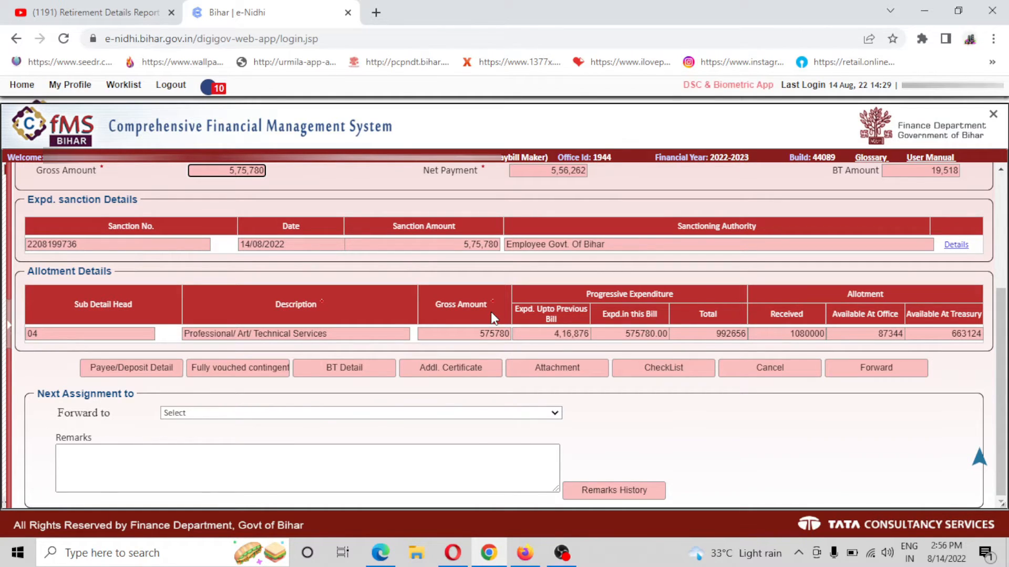
left_click(124, 366)
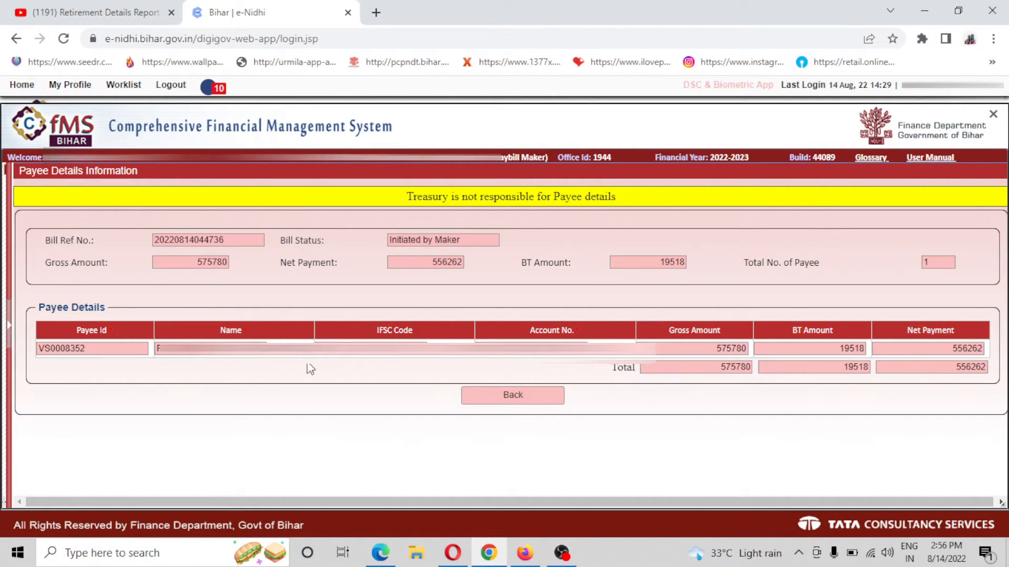
left_click(513, 397)
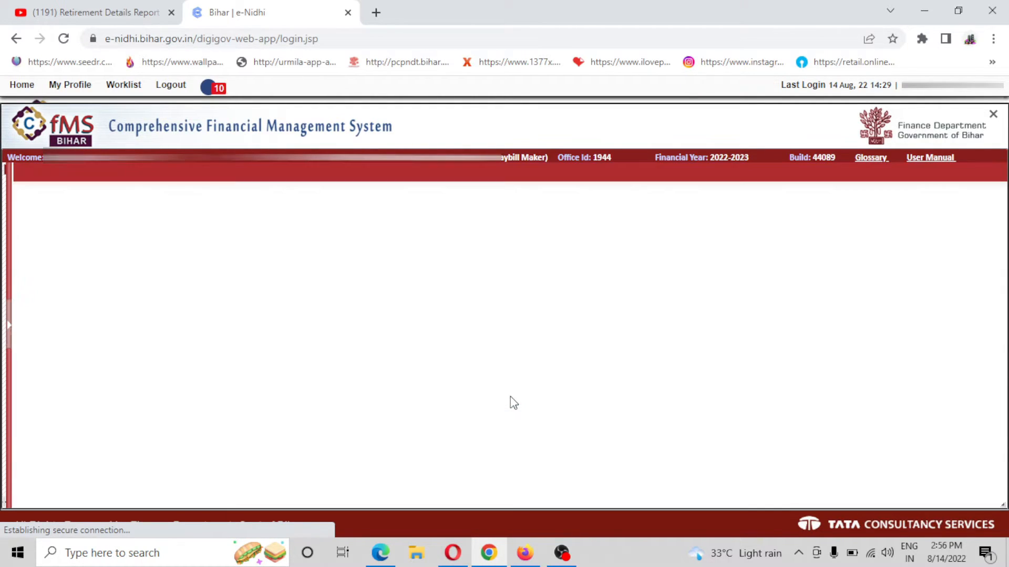
Open the bill's fully vouched contingent details and add three more voucher rows for a total of four
scroll(509, 402, "down", 3)
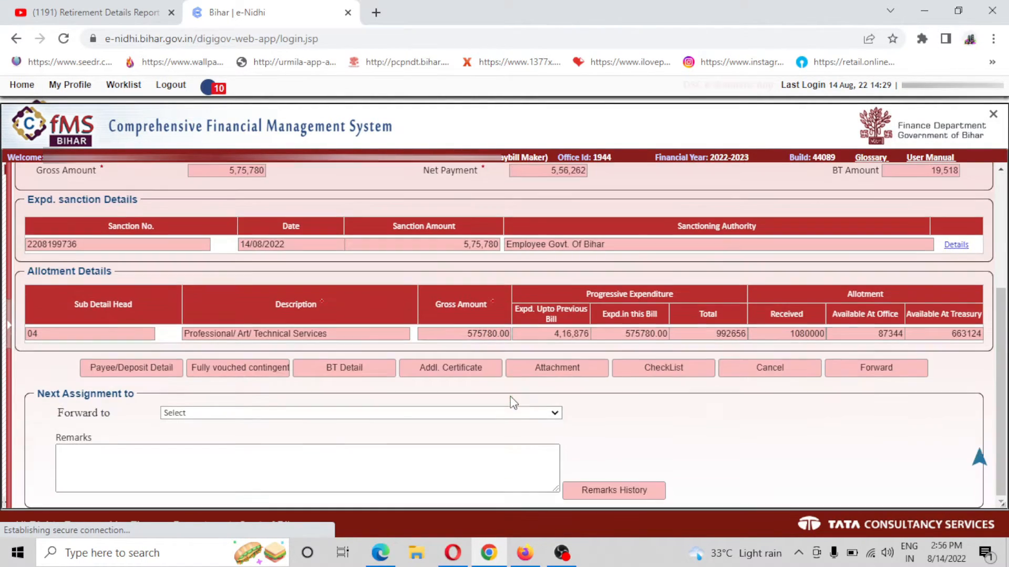
left_click(230, 370)
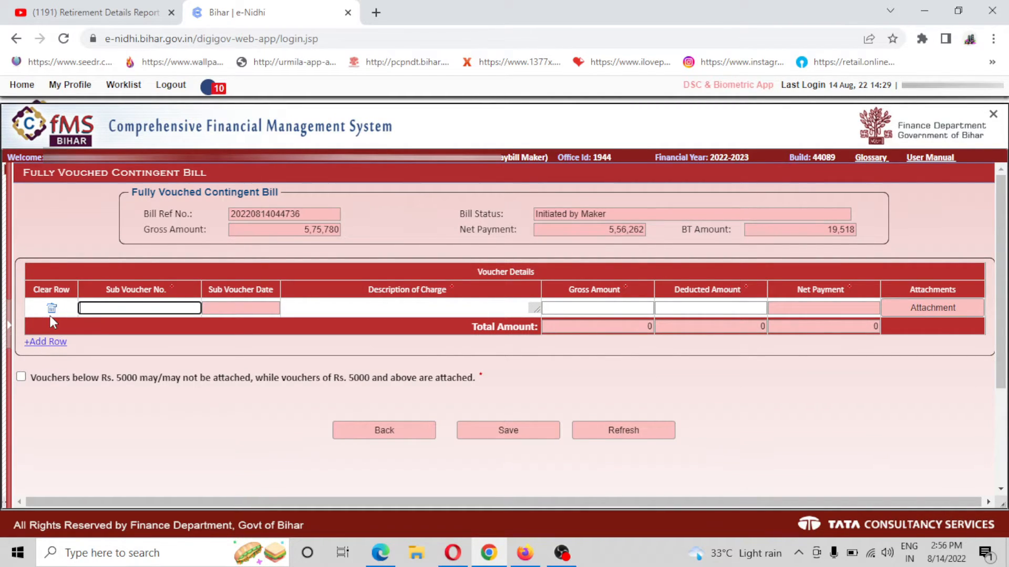
left_click(42, 343)
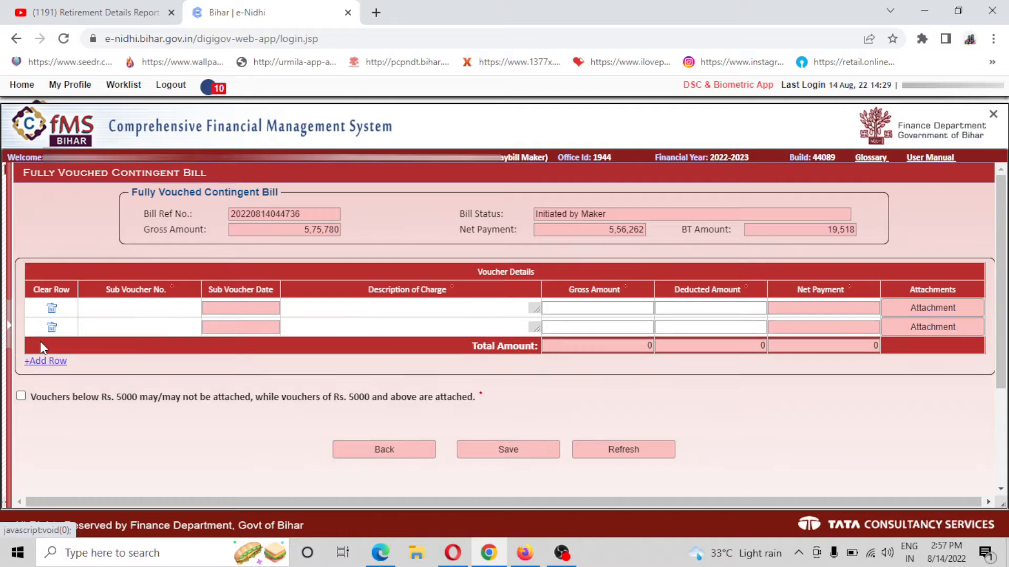
left_click(41, 361)
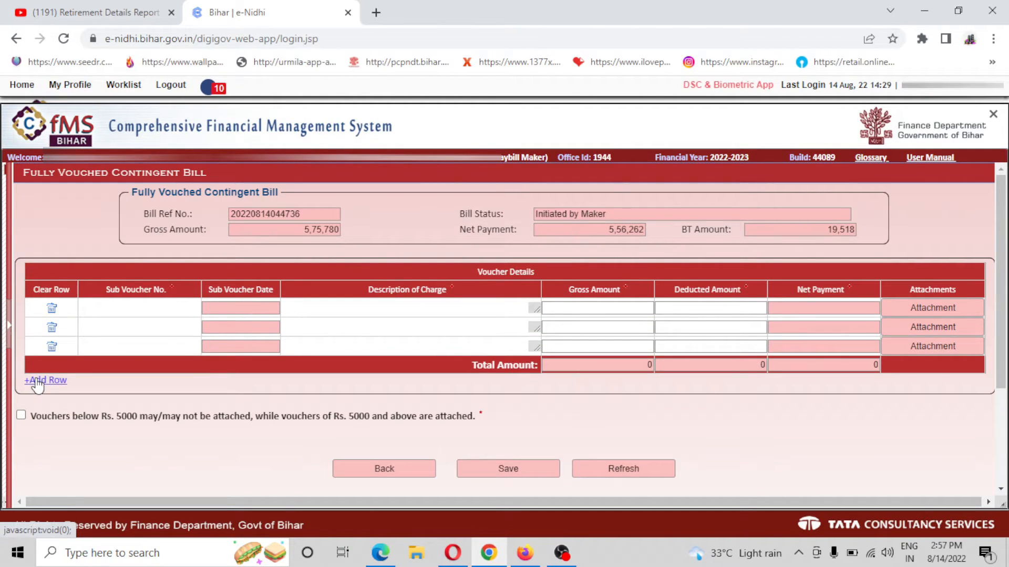
left_click(37, 383)
Number the four sub vouchers 1, 2, 3 and 4 in row order
left_click(117, 306)
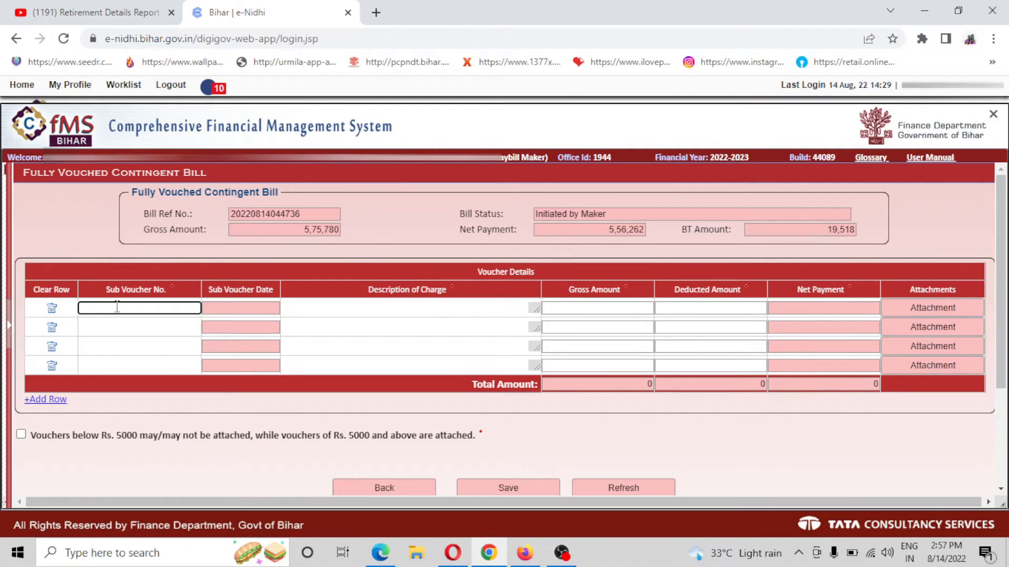
type("1")
left_click(99, 327)
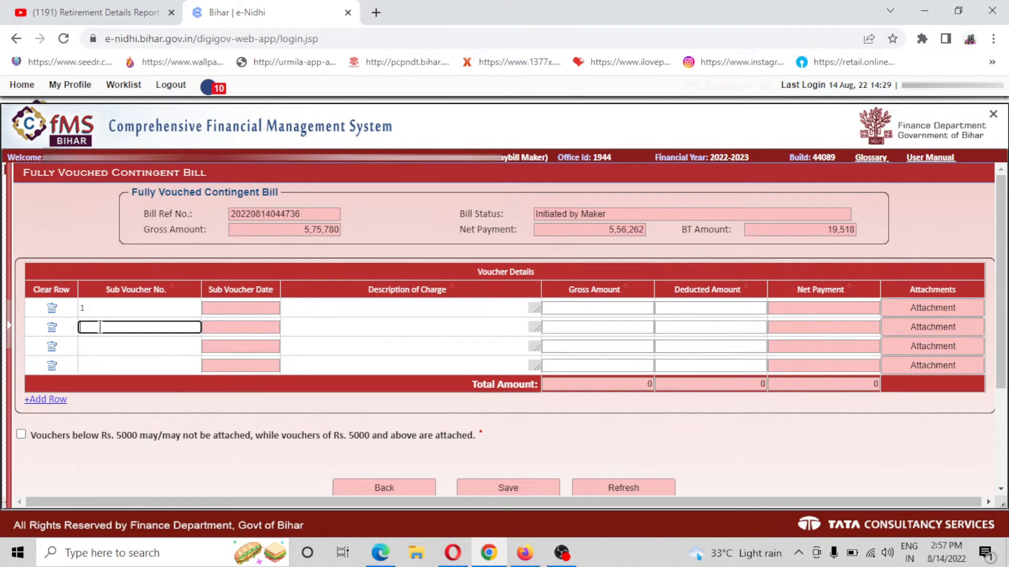
type("2")
left_click(98, 346)
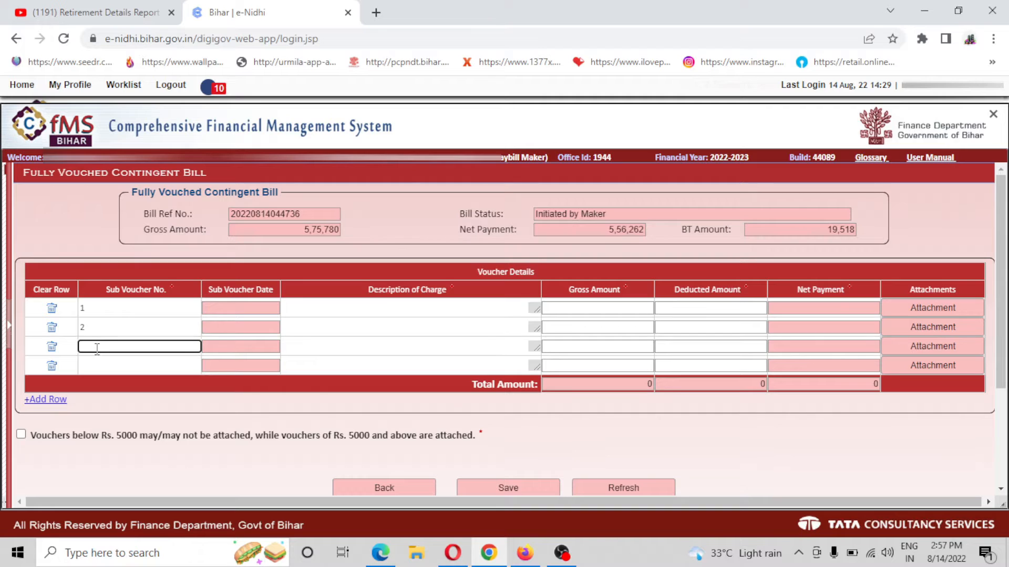
type("3")
left_click(104, 365)
type("4")
Set the sub voucher date to 12/08/2022 for all four vouchers
left_click(236, 307)
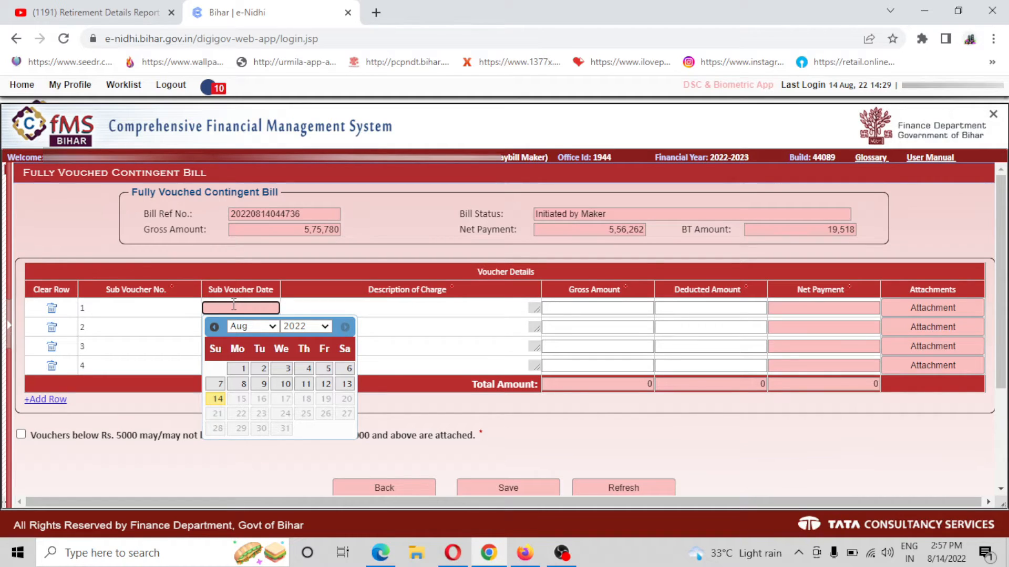
left_click(334, 384)
left_click(237, 327)
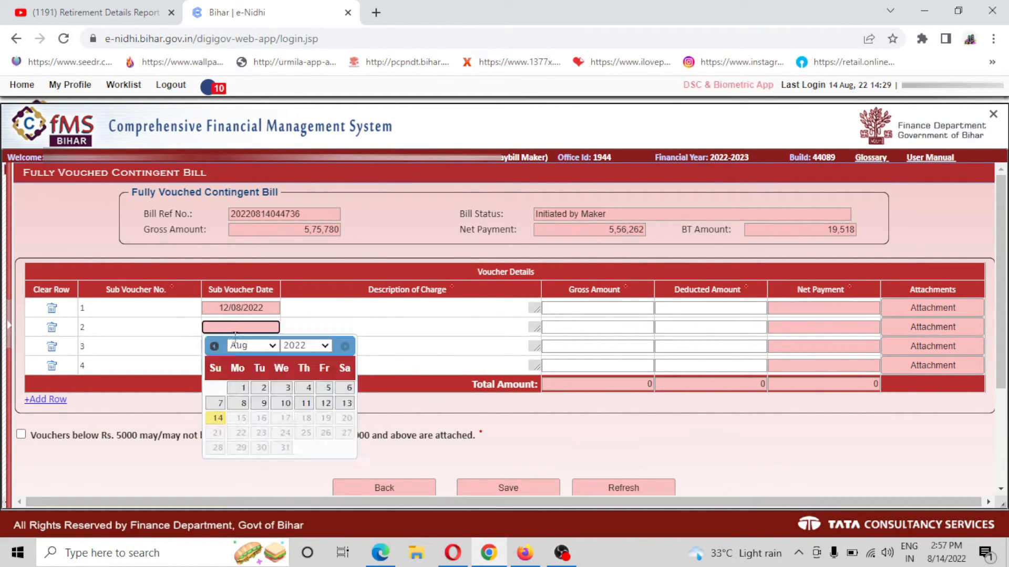
left_click(327, 404)
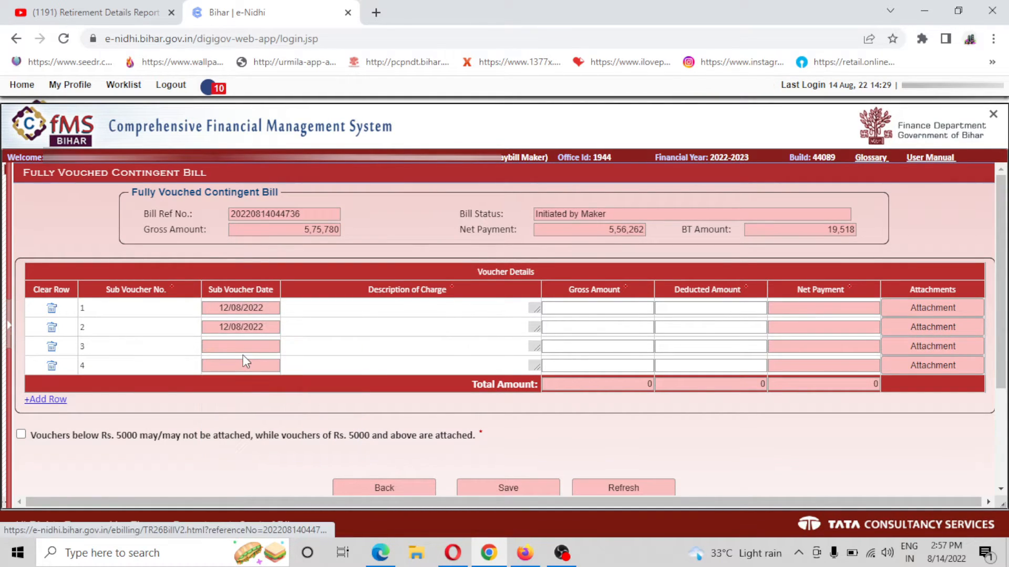
left_click(236, 347)
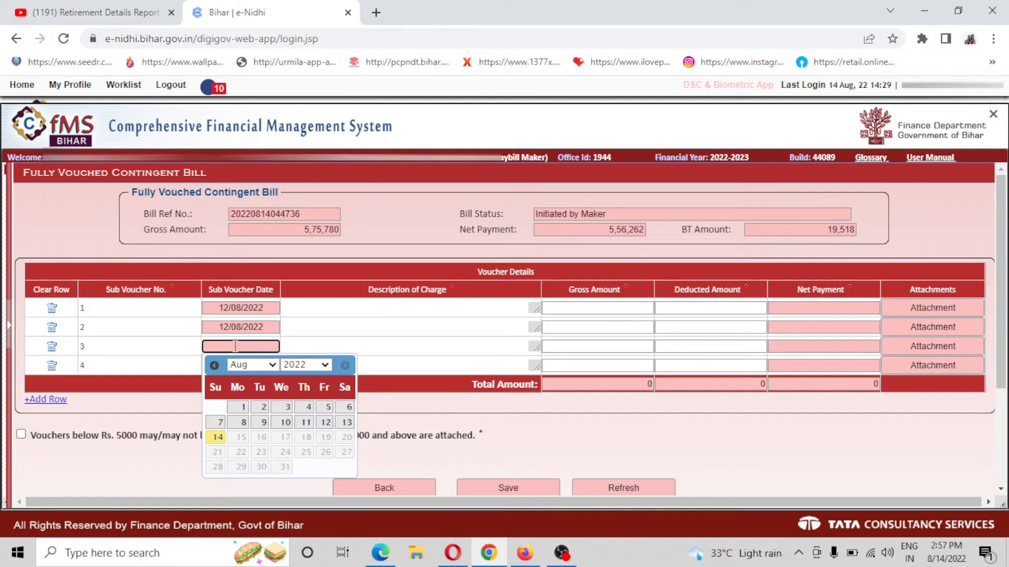
left_click(326, 422)
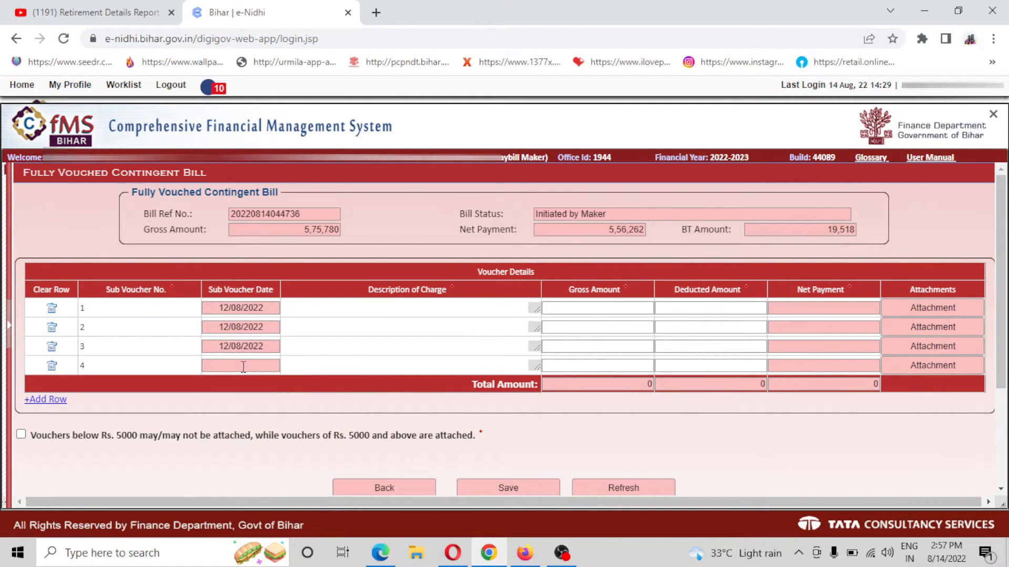
left_click(243, 367)
left_click(325, 444)
Describe the charge of sub voucher 1 as "Payment of M/S Raj Informatics Construction from March 2022"
left_click(333, 308)
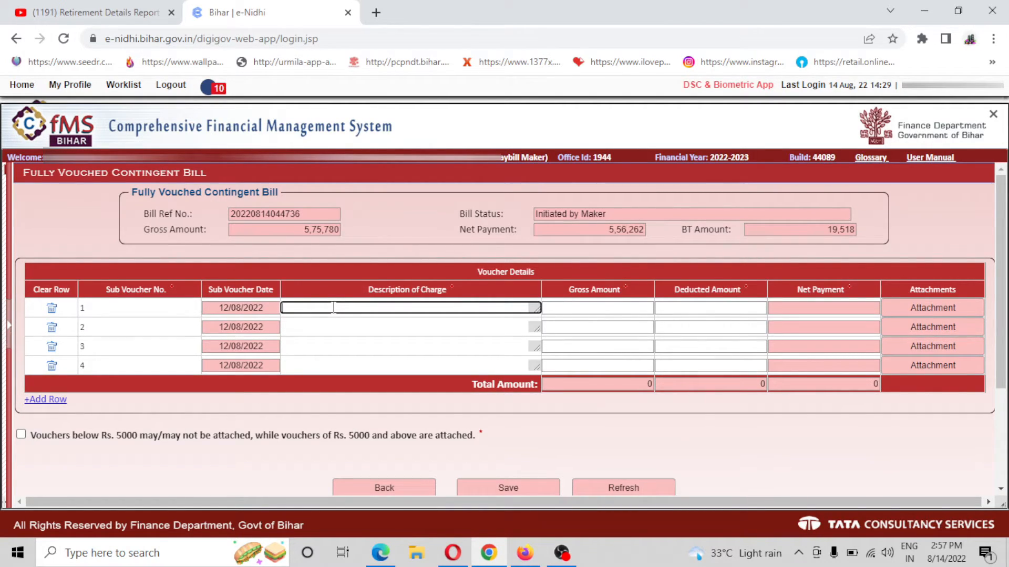
type("Paym")
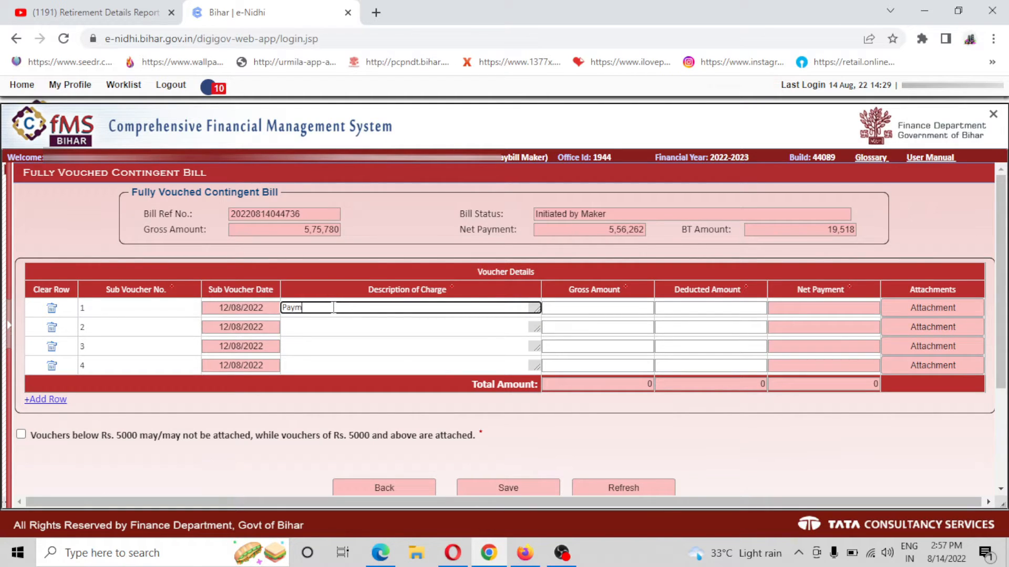
type("ent f")
type("f M/s")
key("BackSpace")
type("S Raj Informatics Sonstr")
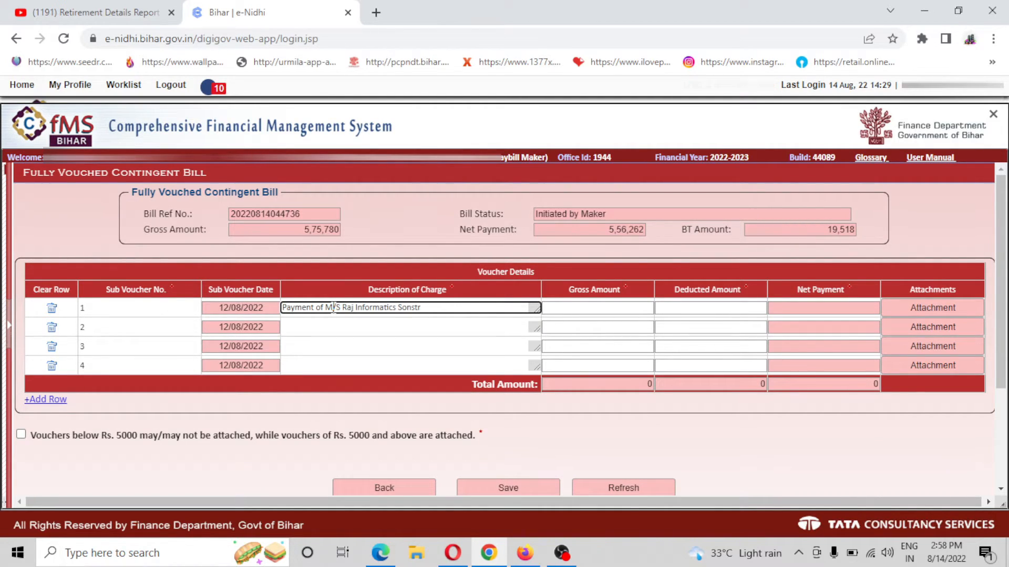
key("BackSpace")
key("BackSpace")
key("BackSpace")
key("BackSpace")
key("BackSpace")
key("BackSpace")
key("BackSpace")
type("Constructi")
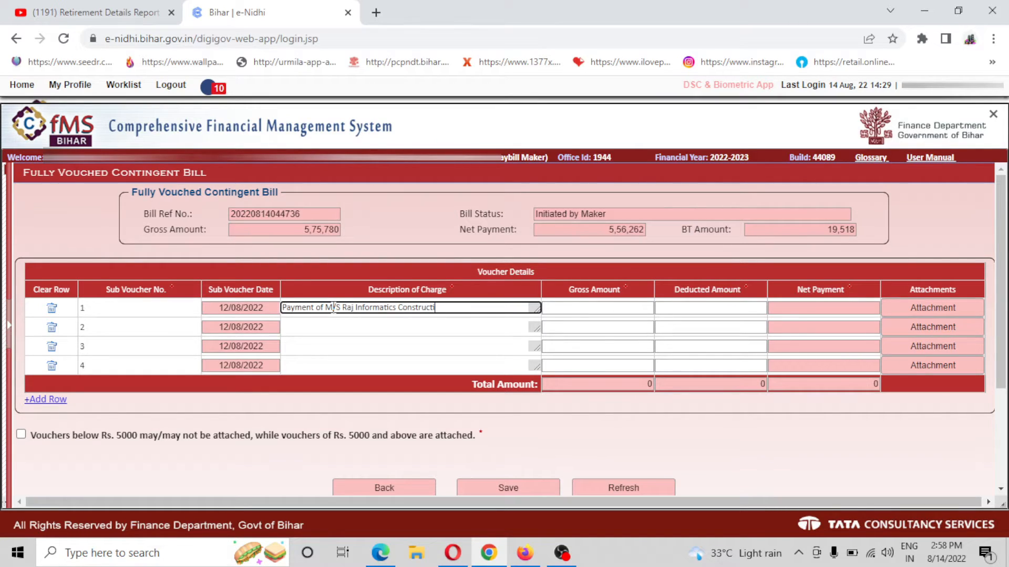
type("on from")
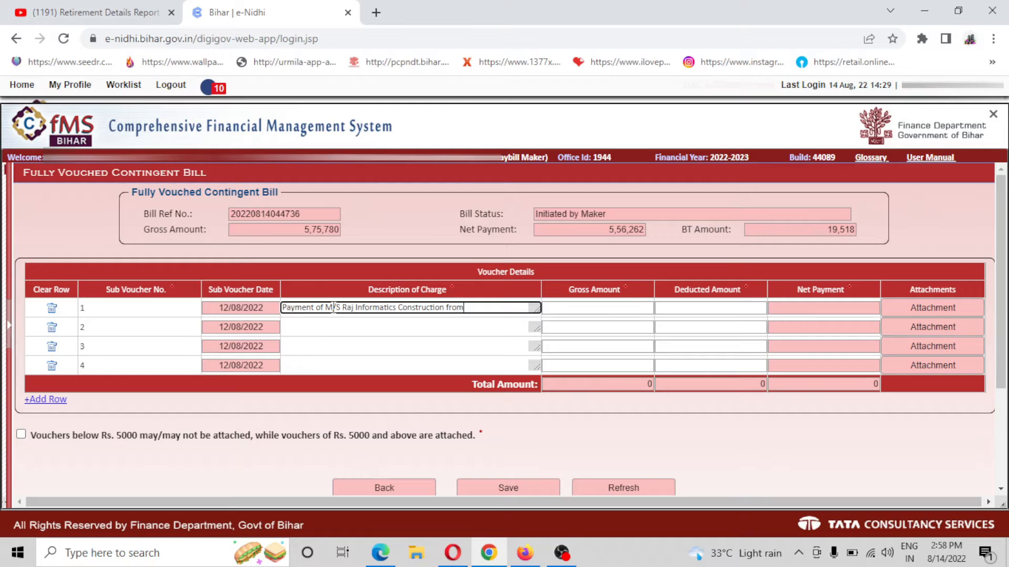
type(" March 2022")
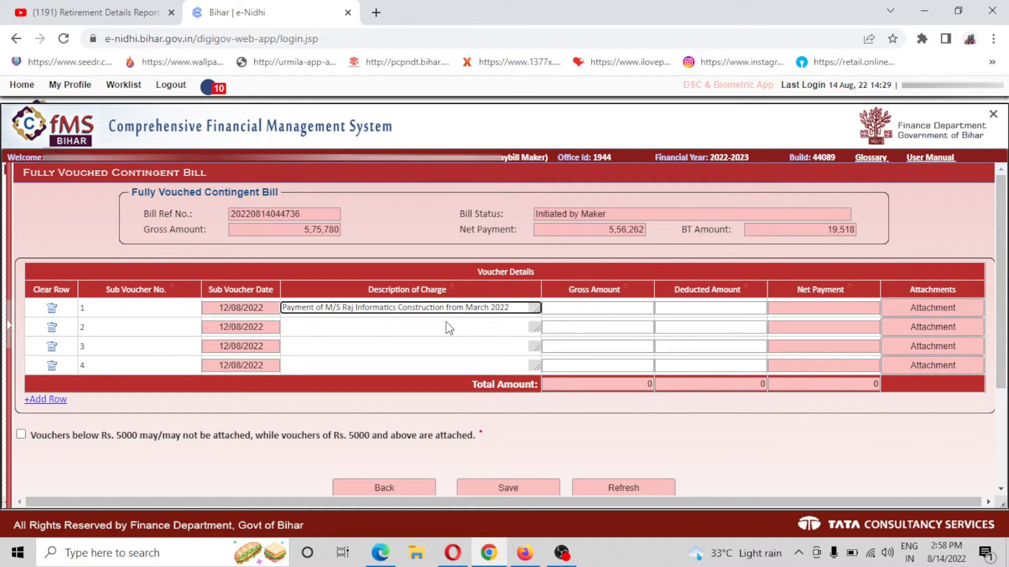
Copy the first charge description to sub voucher 2 and change its month to April
left_click_drag(521, 313, 272, 310)
key("ctrl+c")
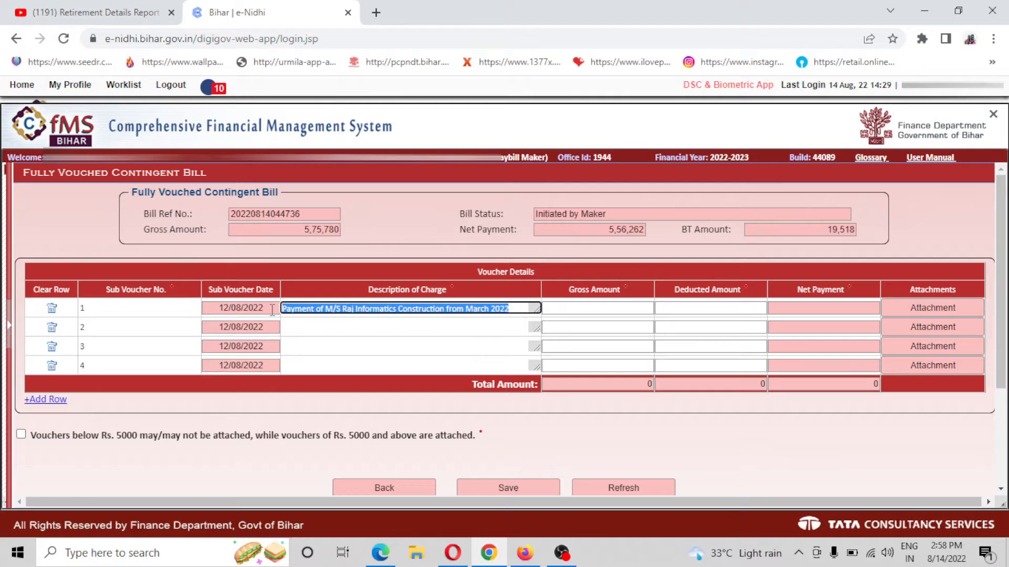
left_click(390, 326)
key("ctrl+v")
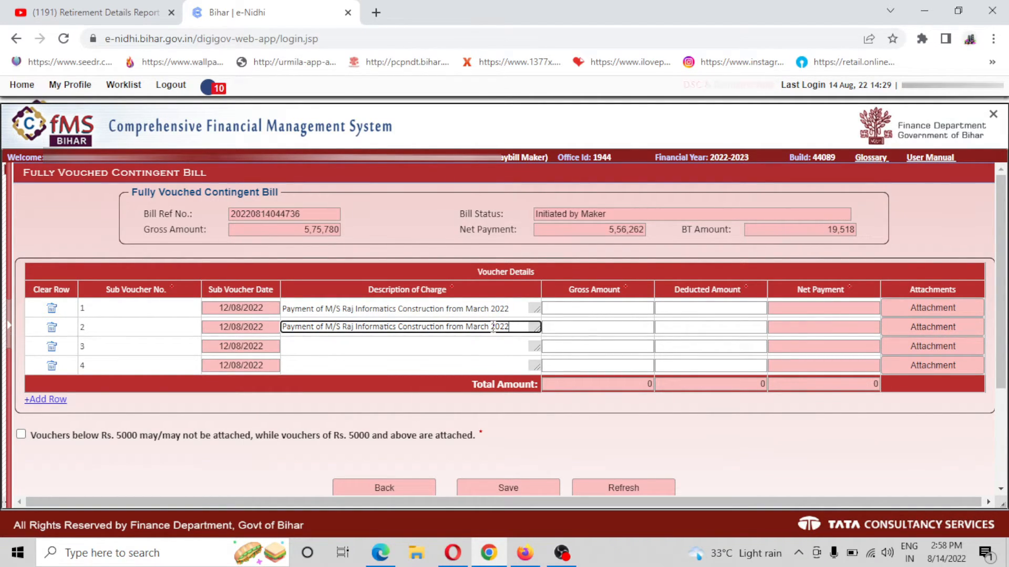
double_click(477, 326)
type("April")
Reuse the copied charge description for sub voucher 3 with the month changed to May
left_click(482, 347)
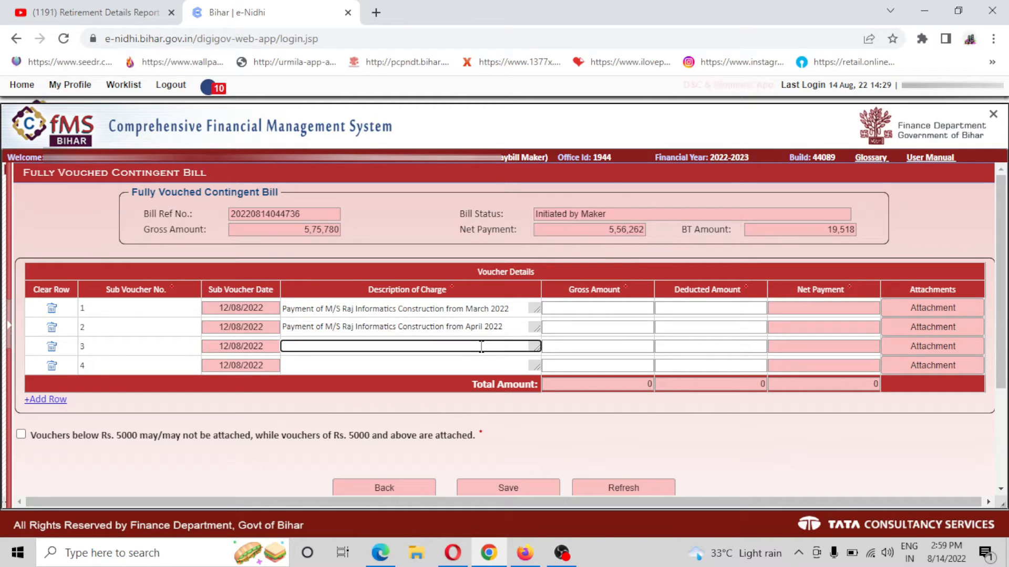
key("ctrl+v")
left_click(492, 347)
key("BackSpace")
key("BackSpace")
key("BackSpace")
type("y")
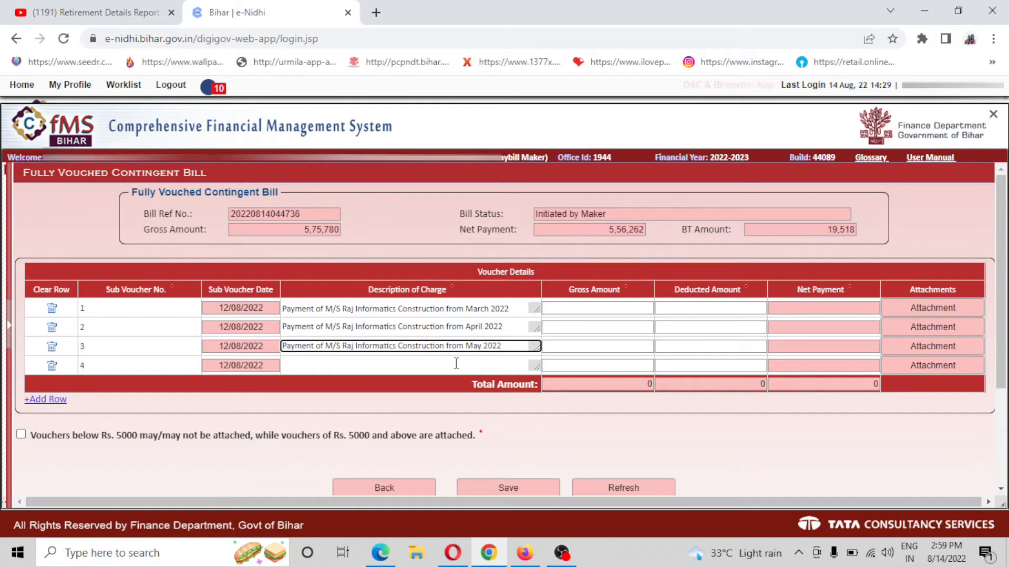
Reuse the copied charge description for sub voucher 4 with the month changed to June
left_click(454, 363)
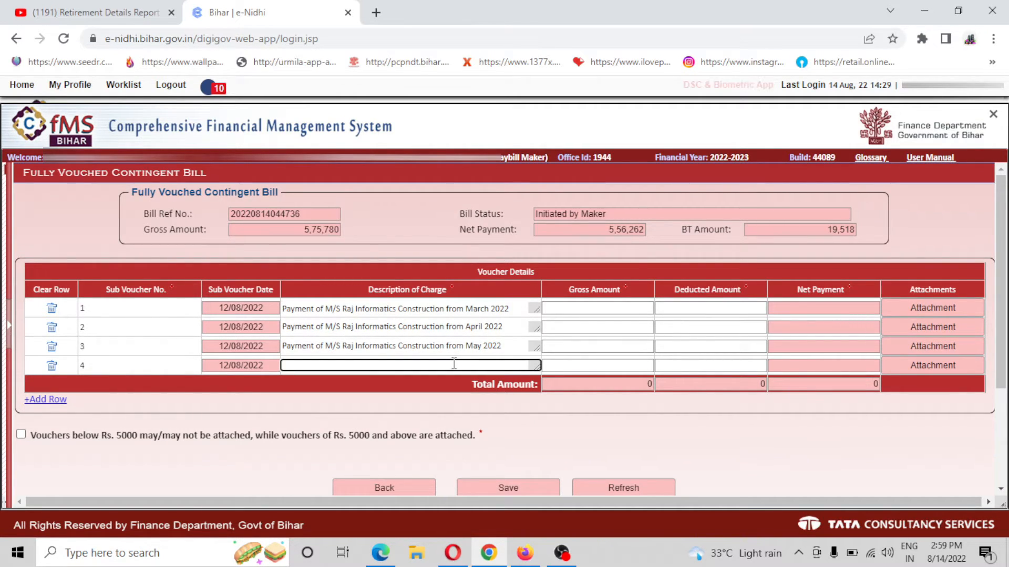
key("ctrl+v")
left_click(491, 366)
key("BackSpace")
key("BackSpace")
key("BackSpace")
key("BackSpace")
key("BackSpace")
type("June")
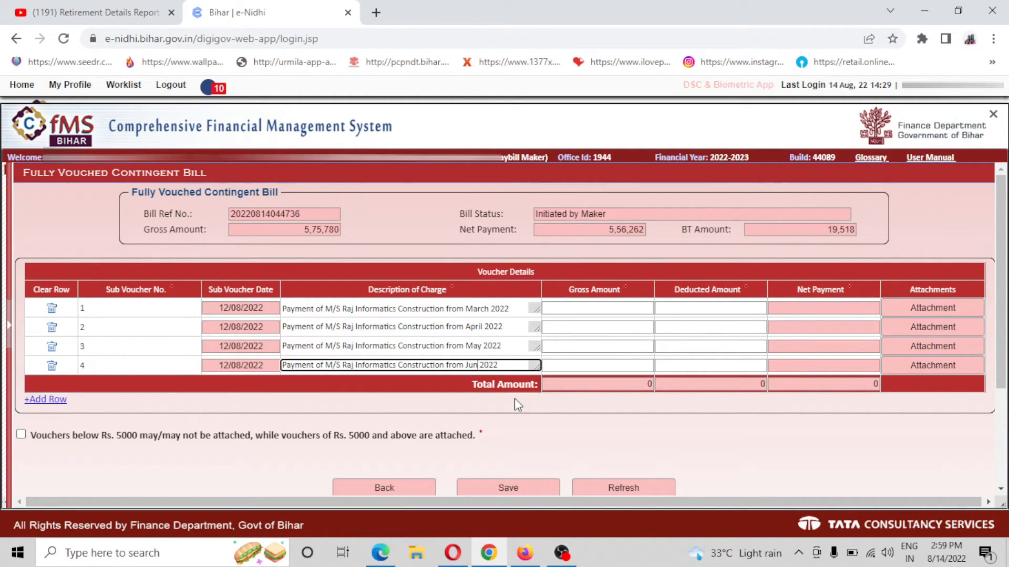
Enter gross amounts of 1,28,148, 1,42,484, 1,50,450 and 1,54,698 for sub vouchers 1 to 4
left_click(602, 307)
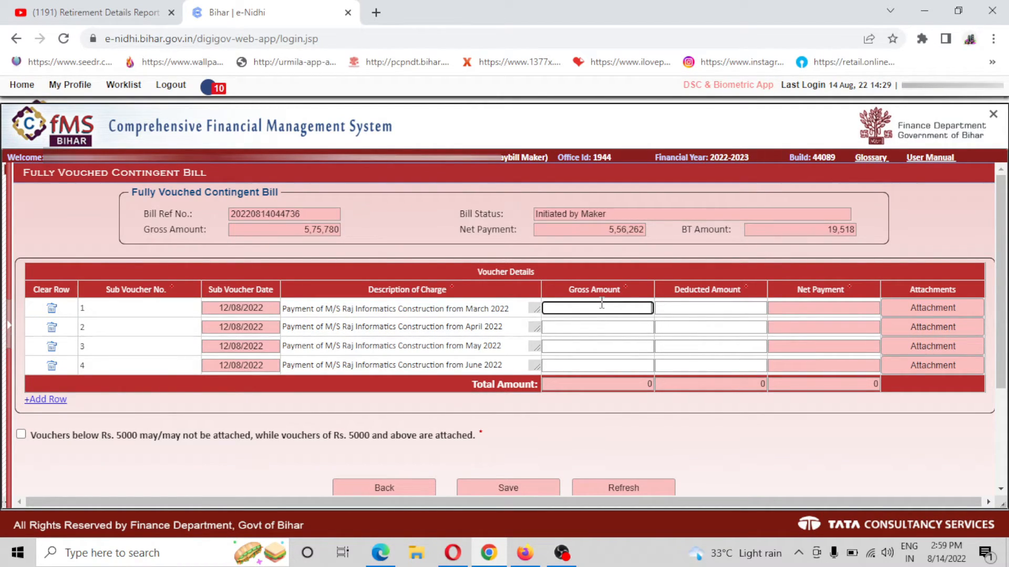
type("1,28,148")
left_click(605, 326)
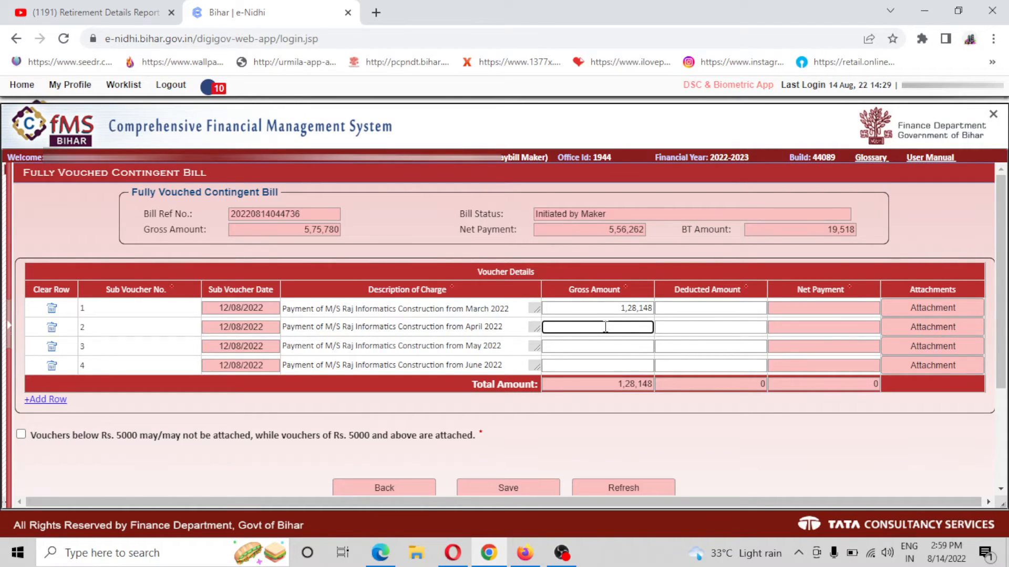
type("1,42,484")
left_click(612, 346)
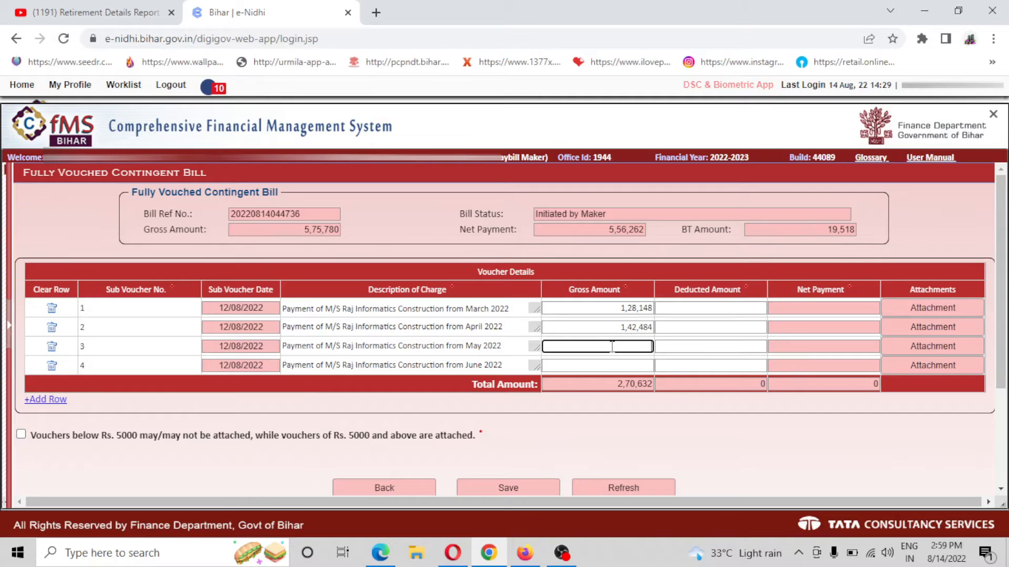
type("1,50,450")
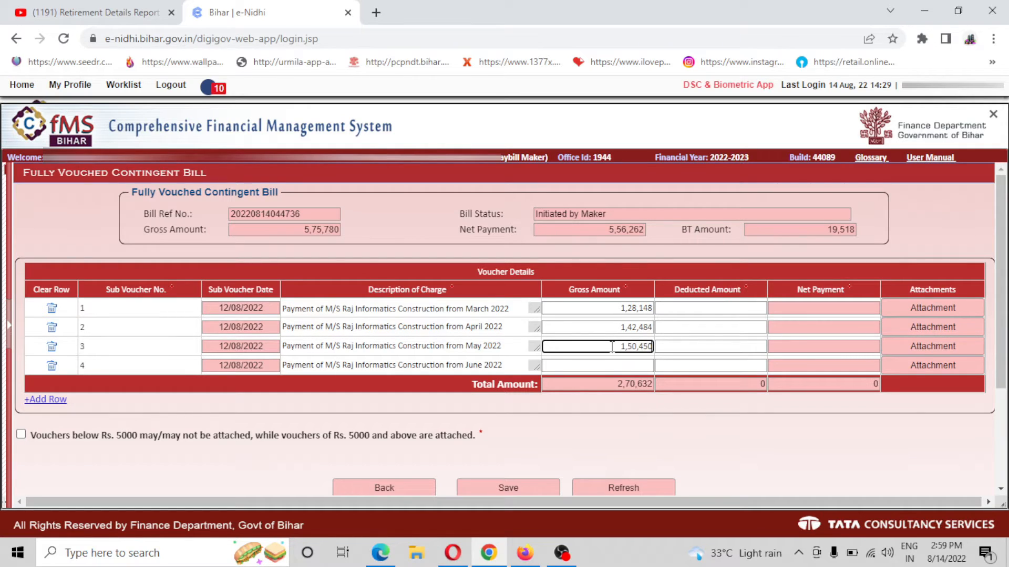
left_click(625, 367)
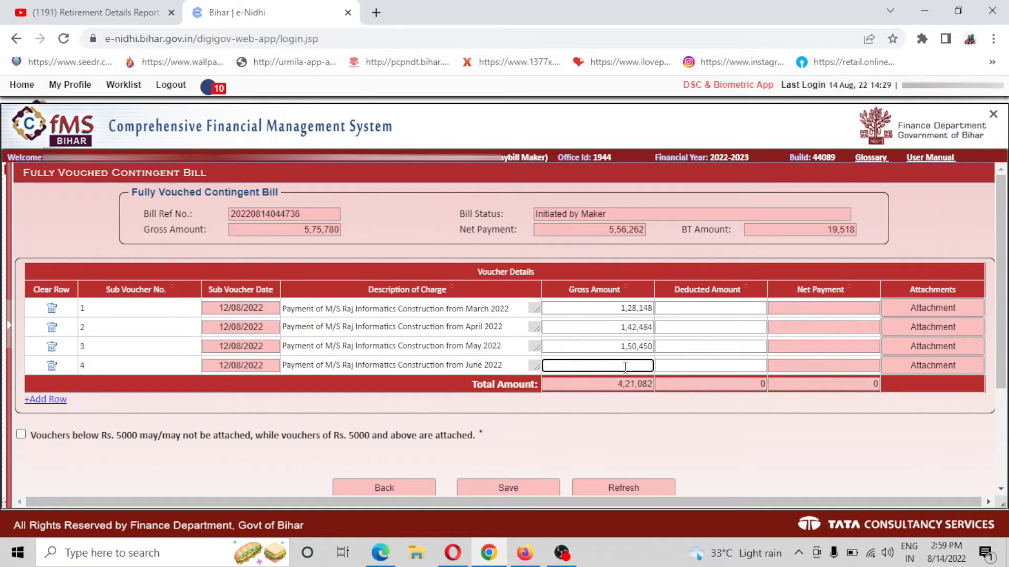
type("1,54,698")
left_click(635, 424)
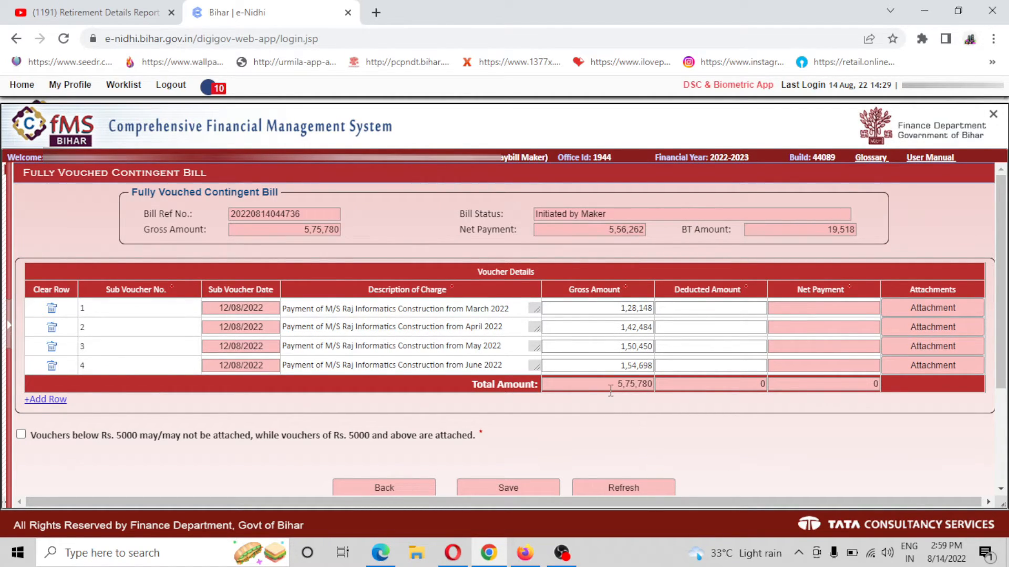
Enter a deducted amount of 19,518 for sub voucher 1 and 0 for the other three vouchers
left_click(703, 306)
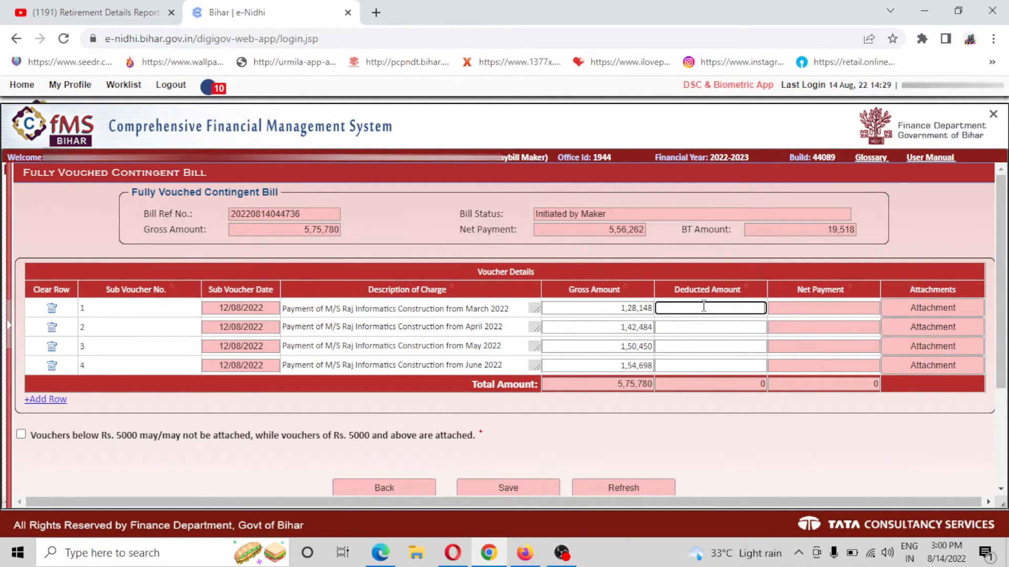
type("19,518")
left_click(718, 327)
type("0")
left_click(723, 346)
type("0")
left_click(723, 366)
type("0")
left_click(740, 436)
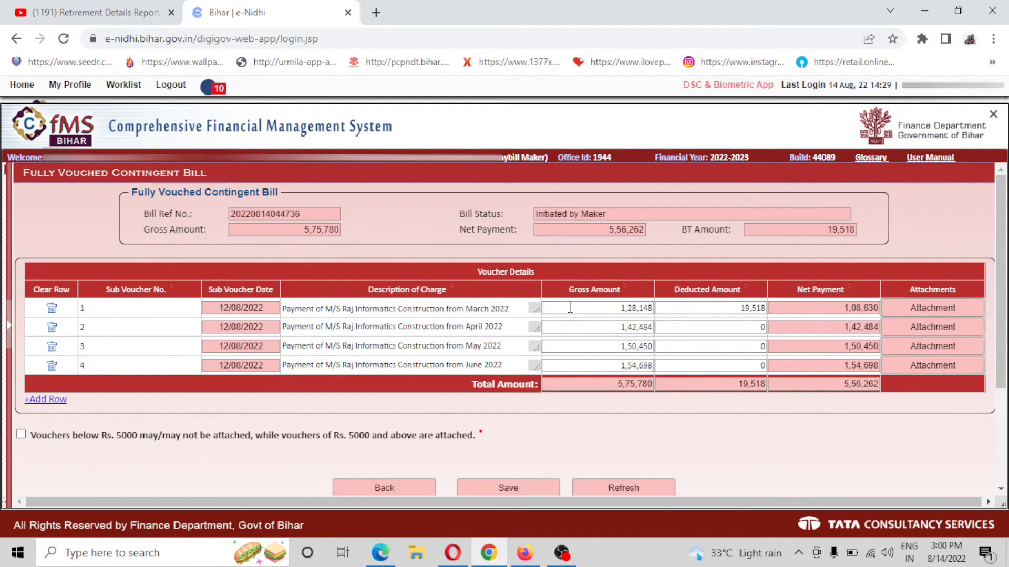
Attach Voucher No. 01.pdf to sub voucher 1 with the attachment type Vouchers, and save the attachment
left_click(923, 308)
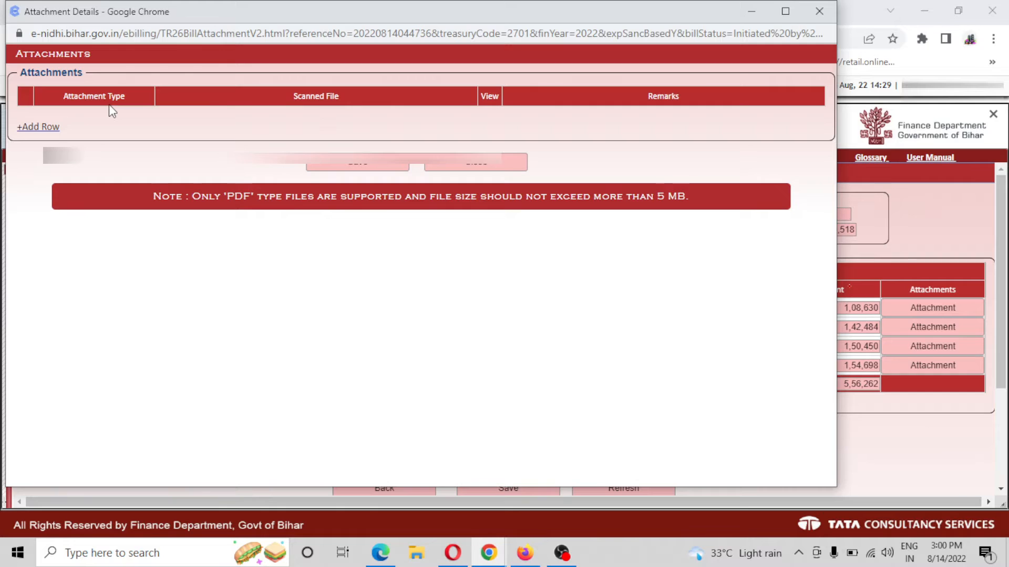
left_click(36, 128)
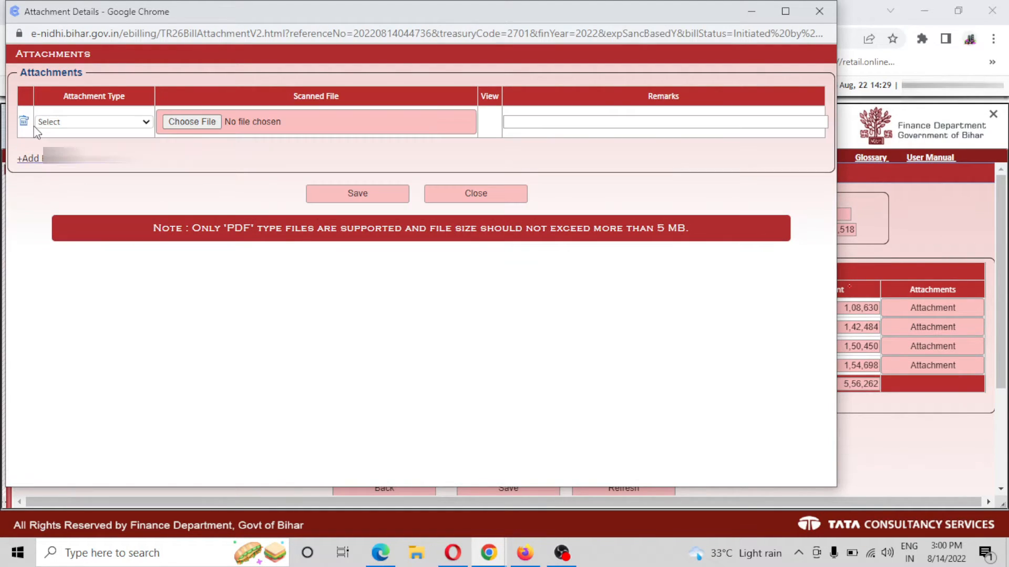
left_click(88, 121)
left_click(77, 145)
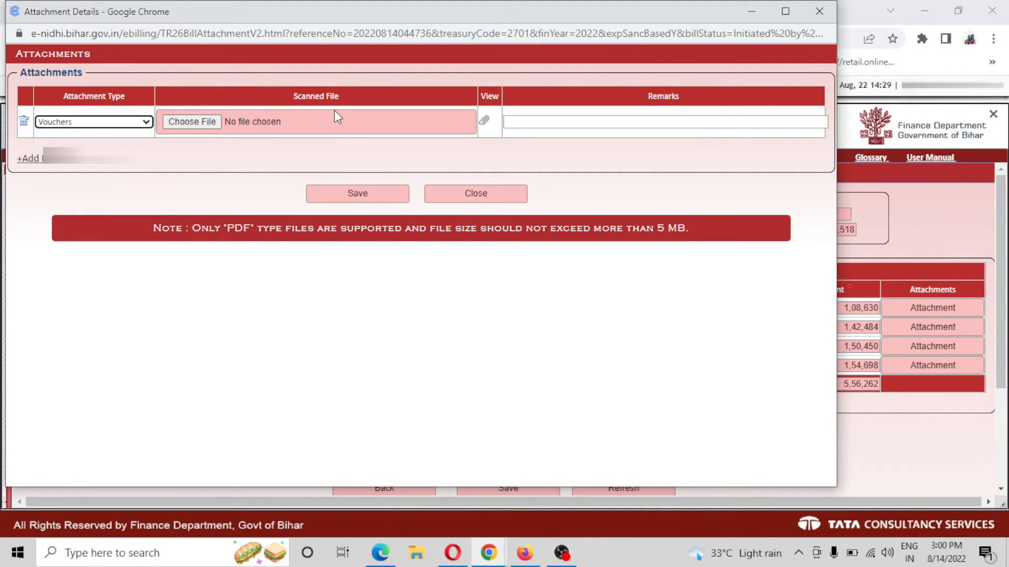
left_click(171, 120)
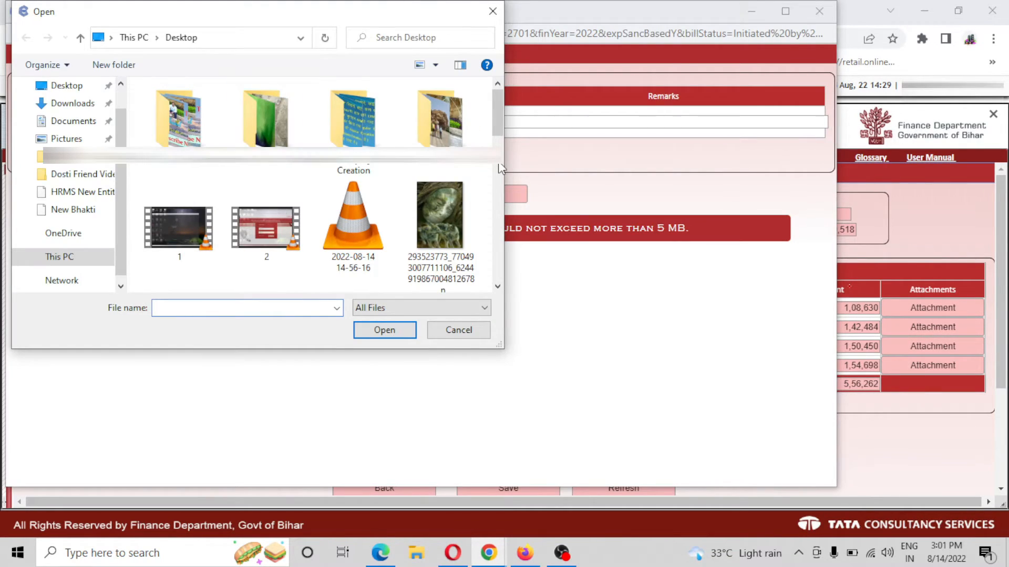
left_click_drag(501, 168, 504, 236)
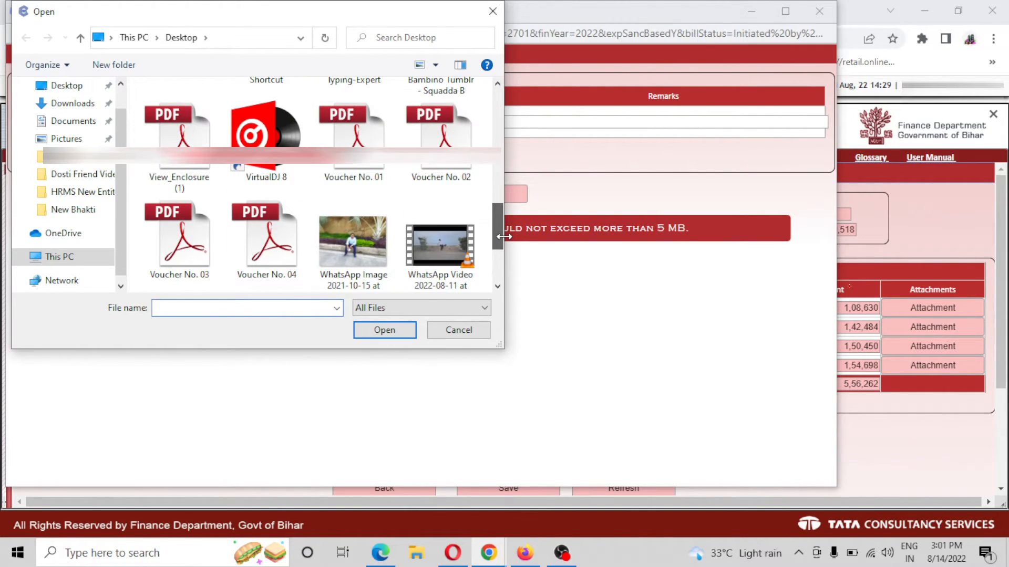
double_click(352, 134)
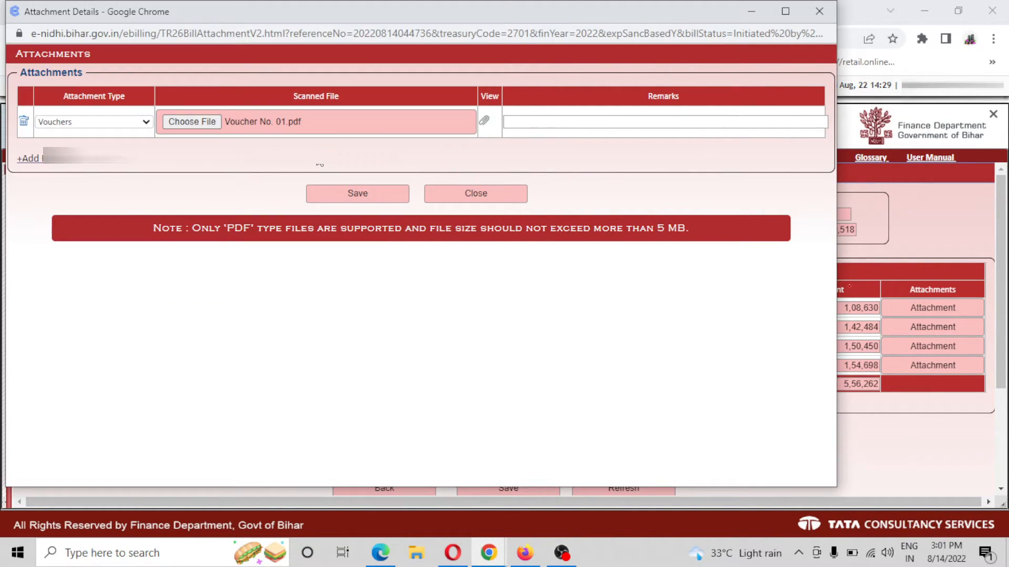
left_click(354, 194)
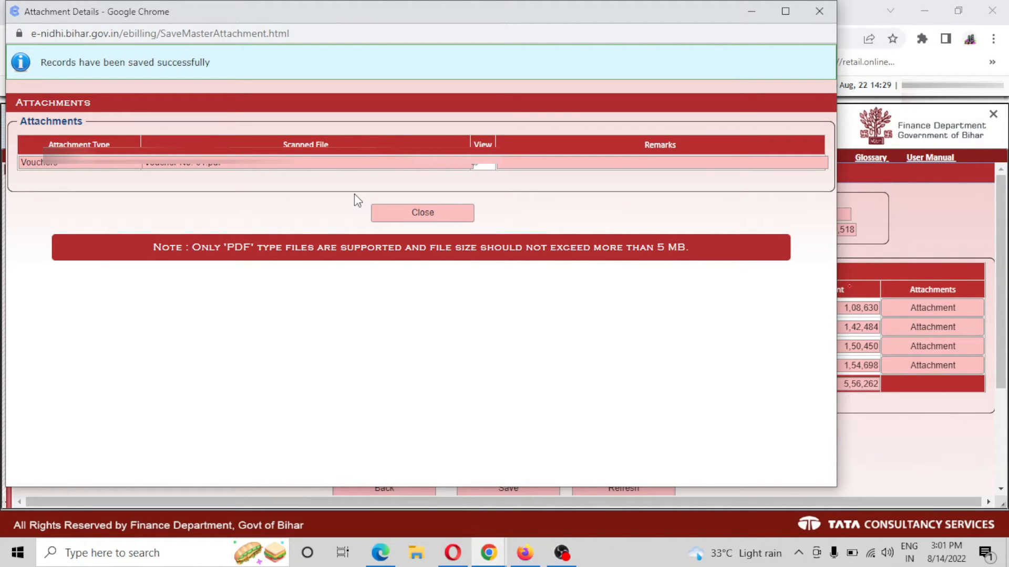
left_click(423, 214)
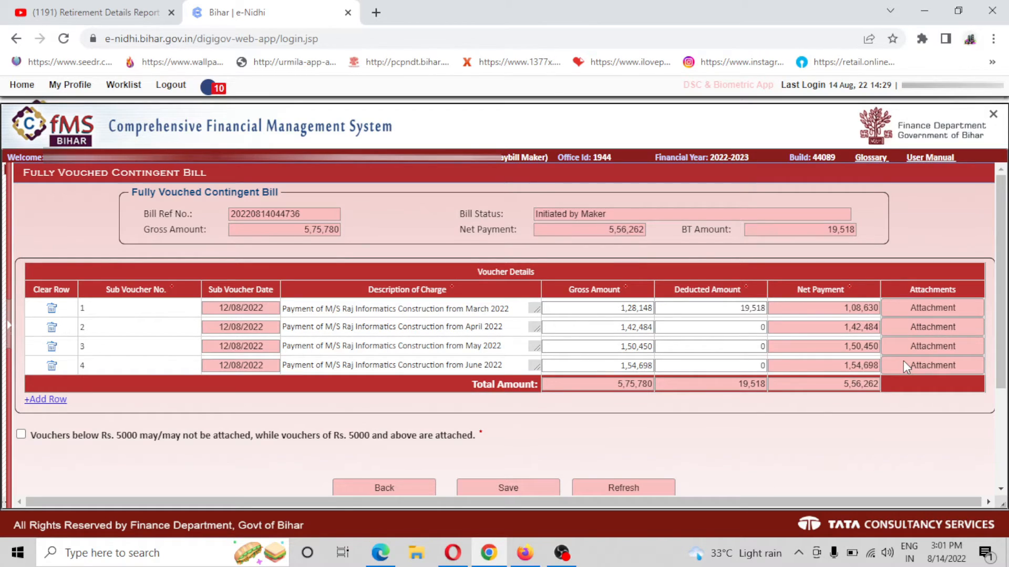
Attach Voucher No. 02.pdf to sub voucher 2 with the attachment type Vouchers, and save the attachment
left_click(905, 363)
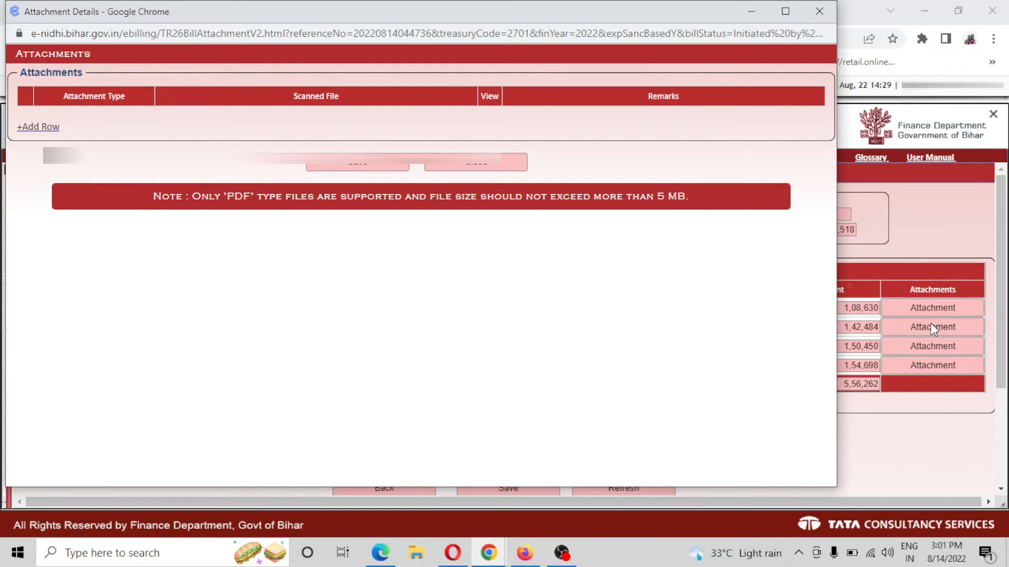
left_click(93, 121)
left_click(144, 143)
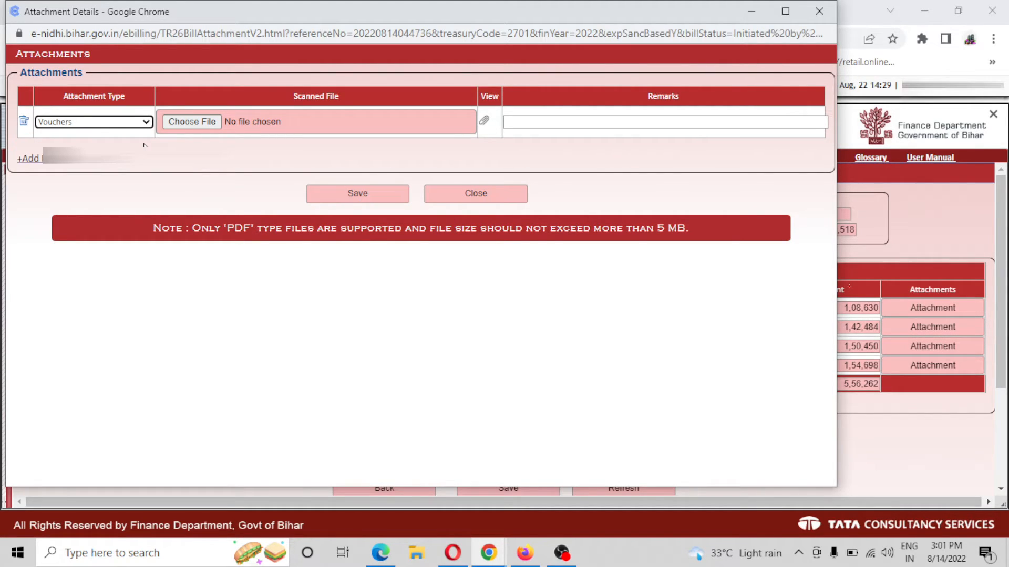
left_click(193, 121)
scroll(496, 181, "down", 3)
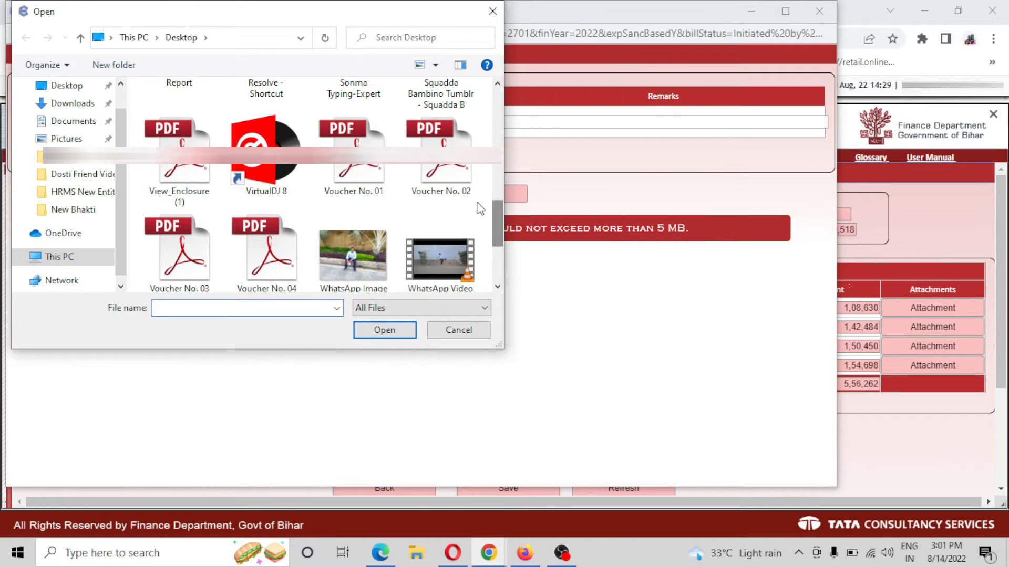
double_click(441, 169)
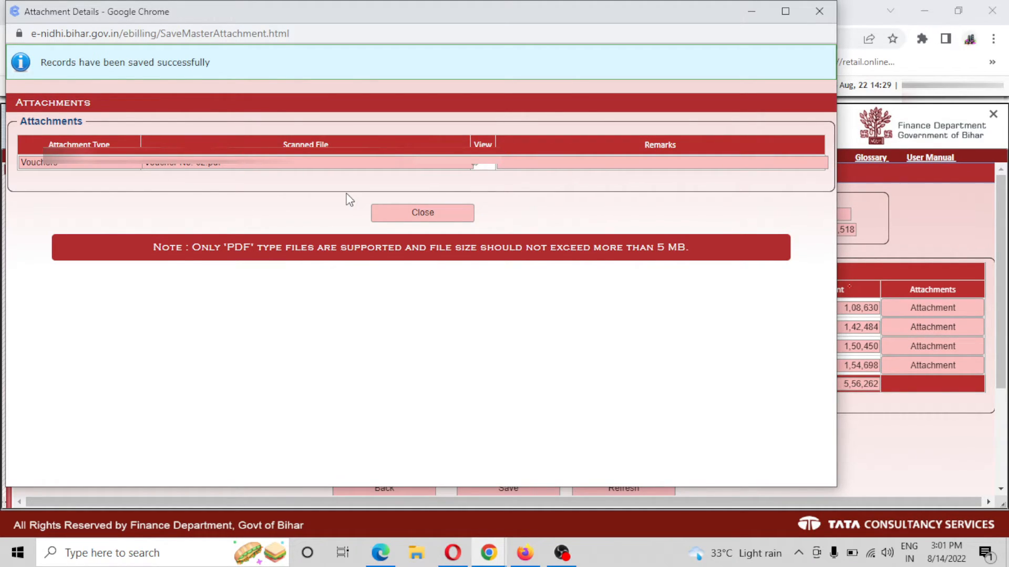
Attach the Voucher No. 03 and Voucher No. 04 PDFs to sub vouchers 3 and 4 as type Vouchers, saving each attachment
left_click(73, 121)
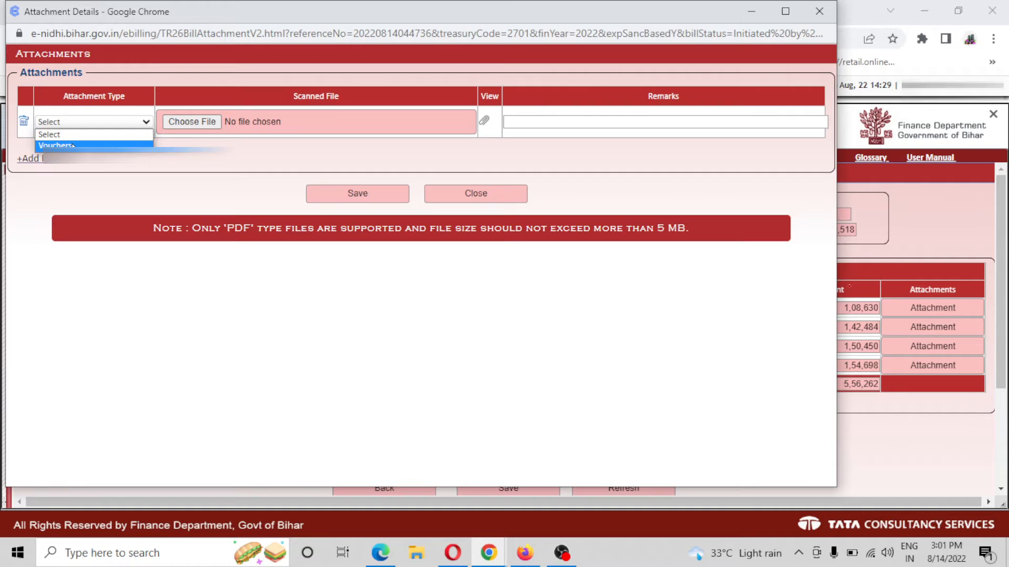
left_click(73, 144)
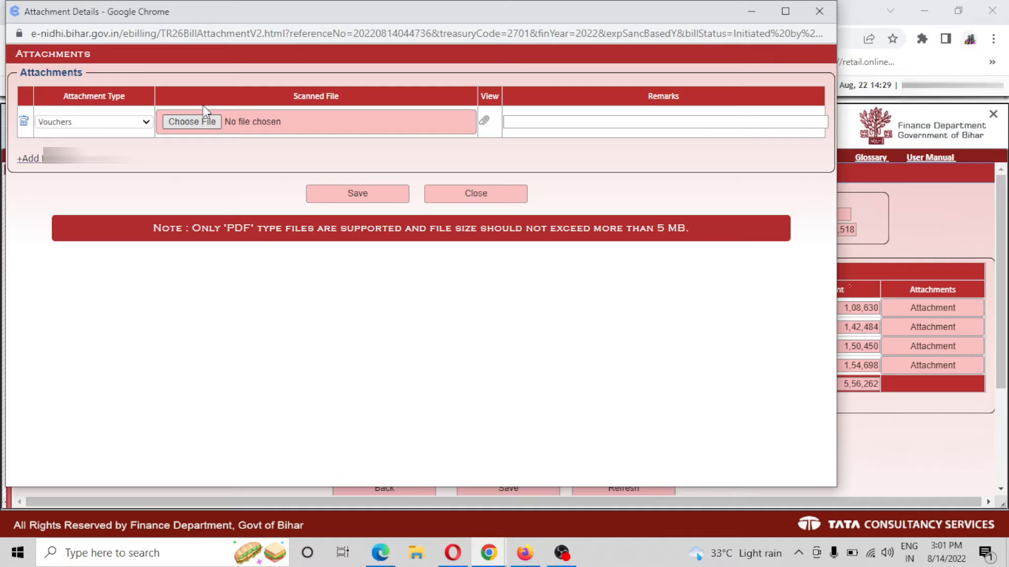
left_click(357, 193)
left_click(427, 210)
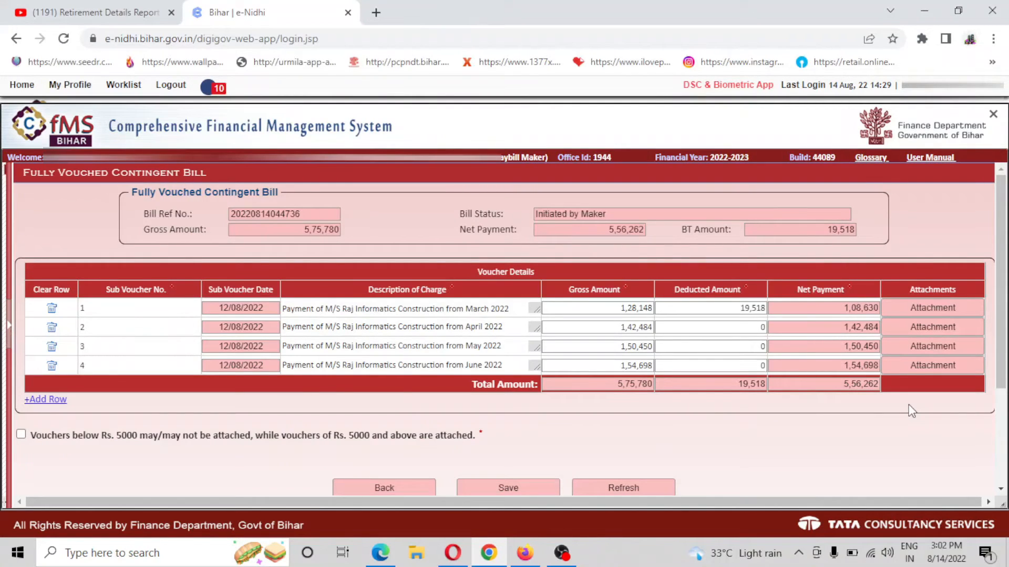
left_click(916, 364)
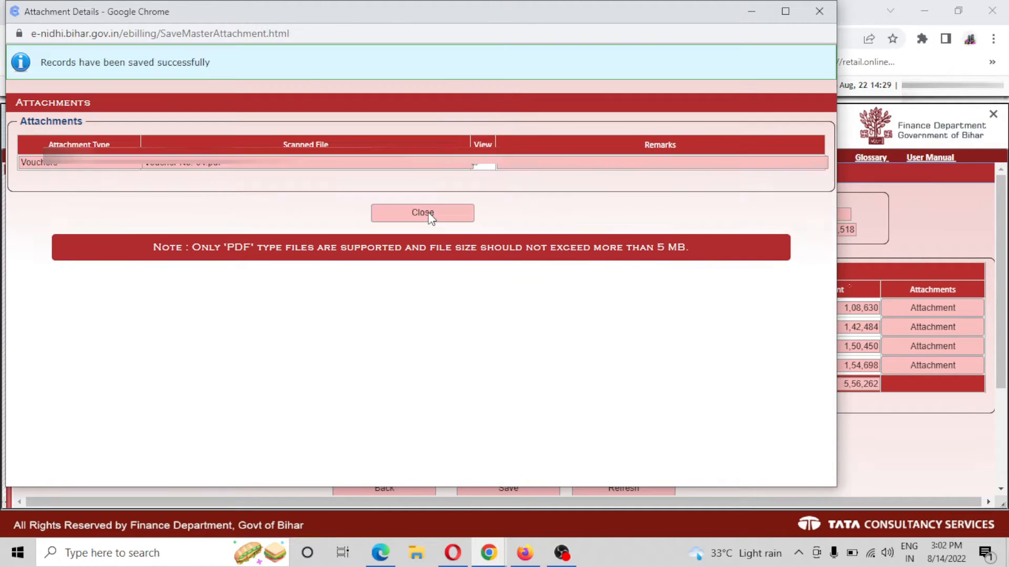
left_click(428, 214)
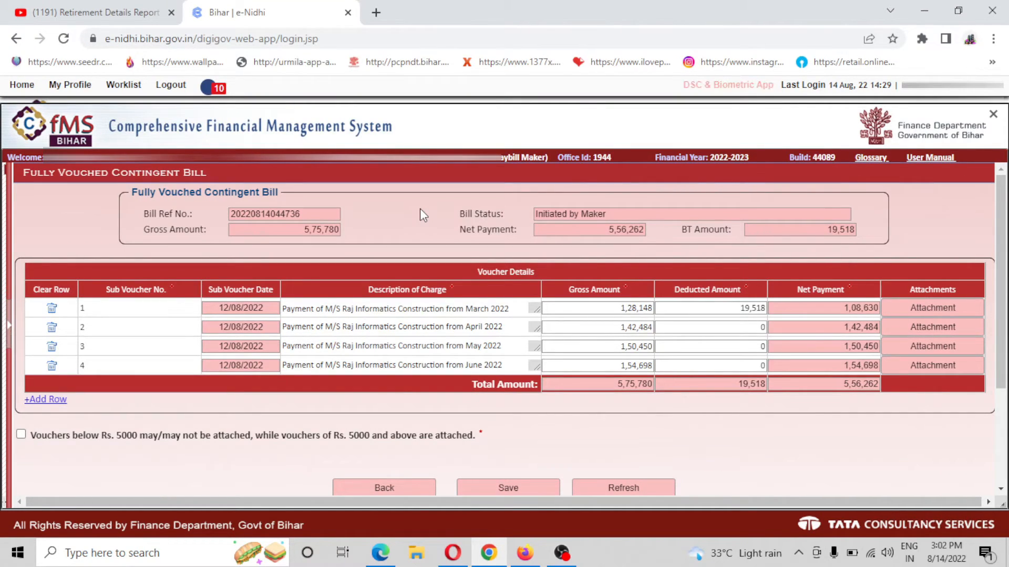
Accept the declaration on attaching vouchers of Rs. 5000 and above, and save the fully vouched contingent bill details
scroll(422, 215, "down", 1)
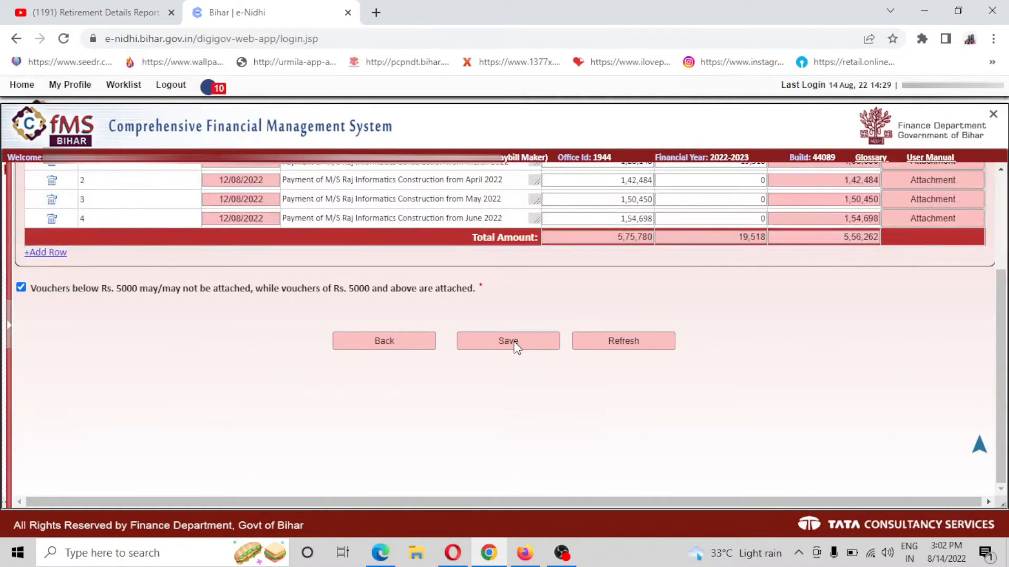
left_click(515, 343)
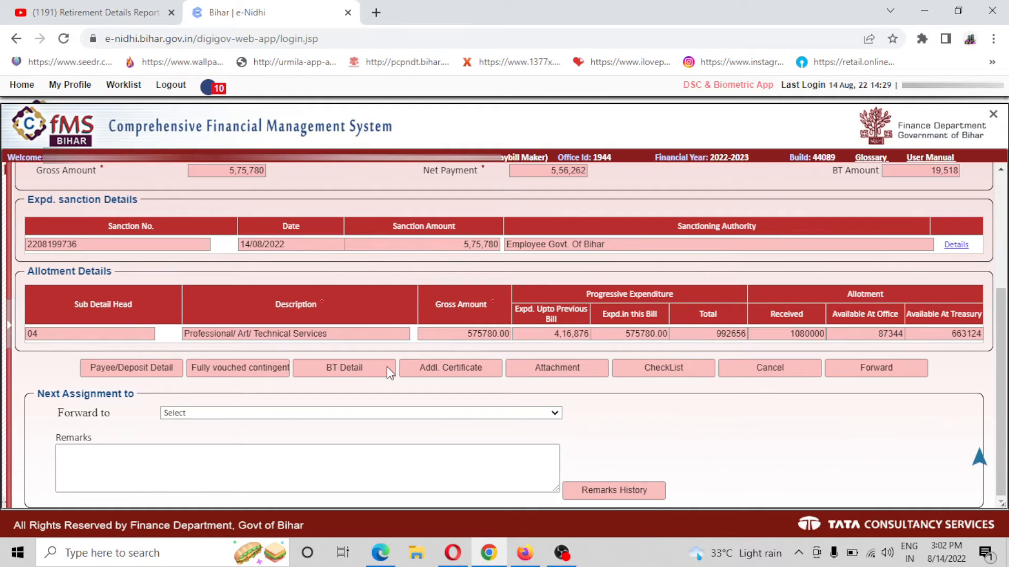
Add book transfer rows for Income Tax (Monthly Contribution) and Goods and Services Tax, each with an amount of 9,759
left_click(345, 368)
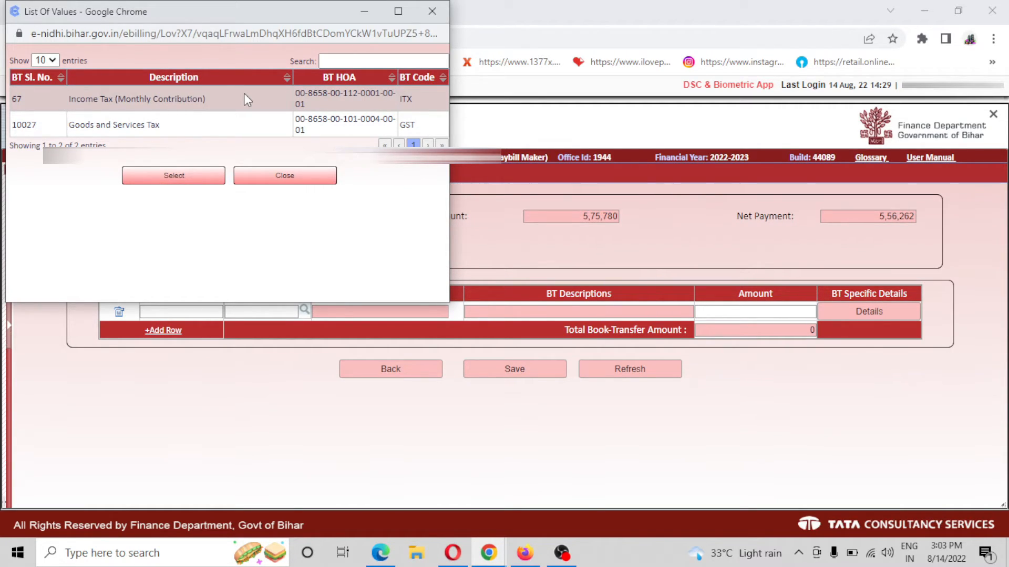
double_click(244, 94)
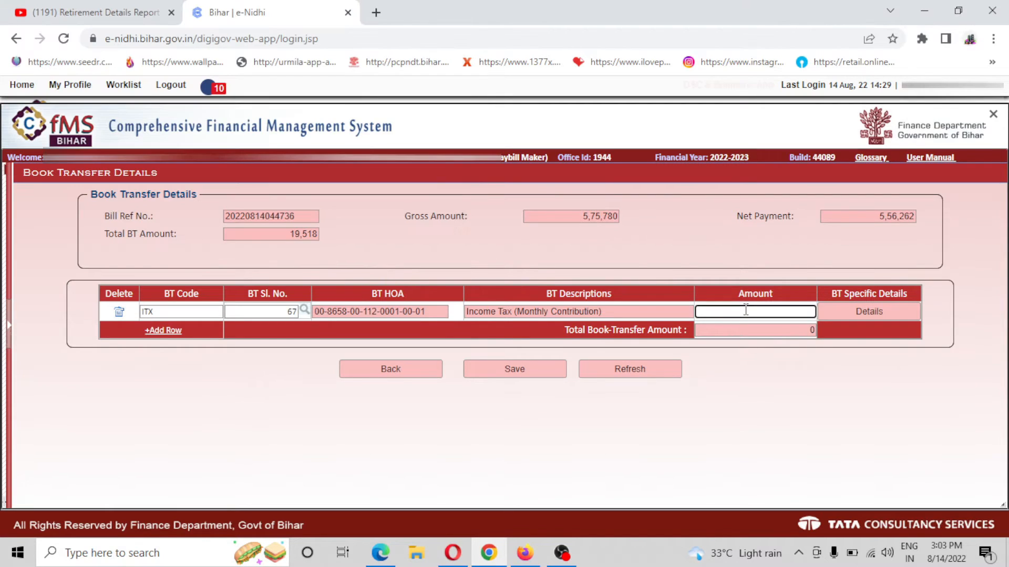
type("97")
type("59")
key("Tab")
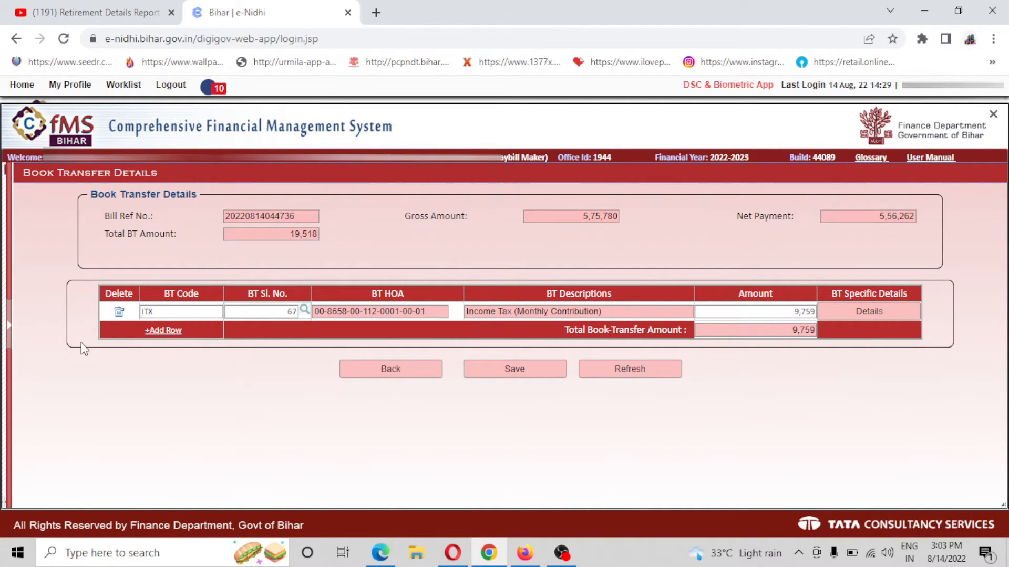
left_click(163, 330)
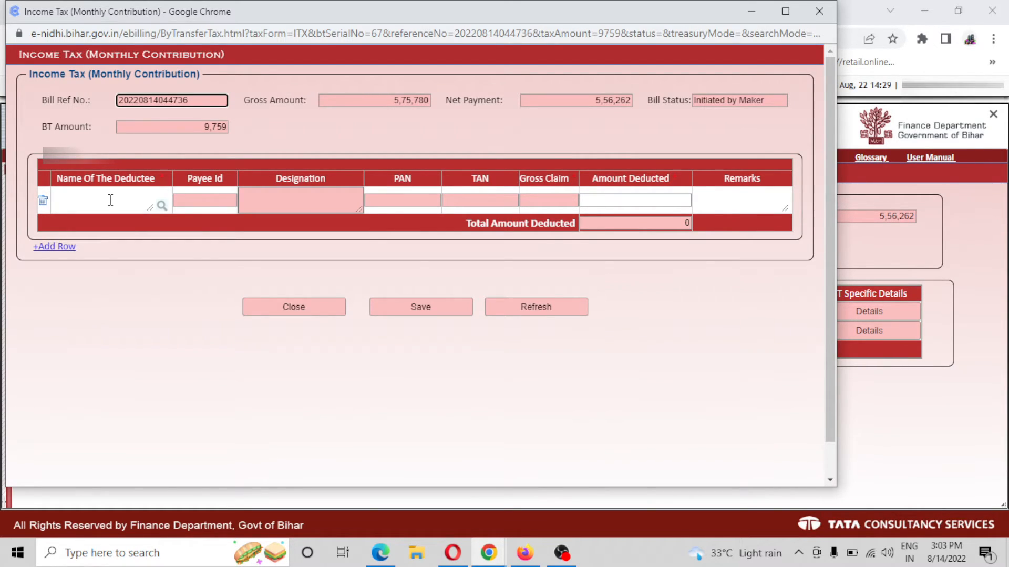
Select Raj Informatics Construction as deductee in the Income Tax book transfer details and save them
left_click(110, 200)
left_click(199, 96)
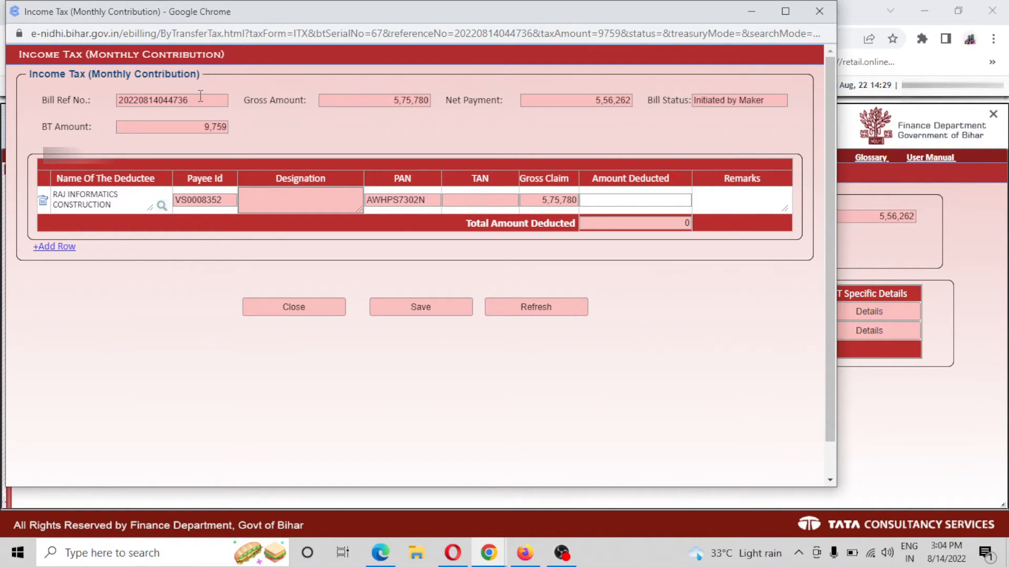
left_click(419, 306)
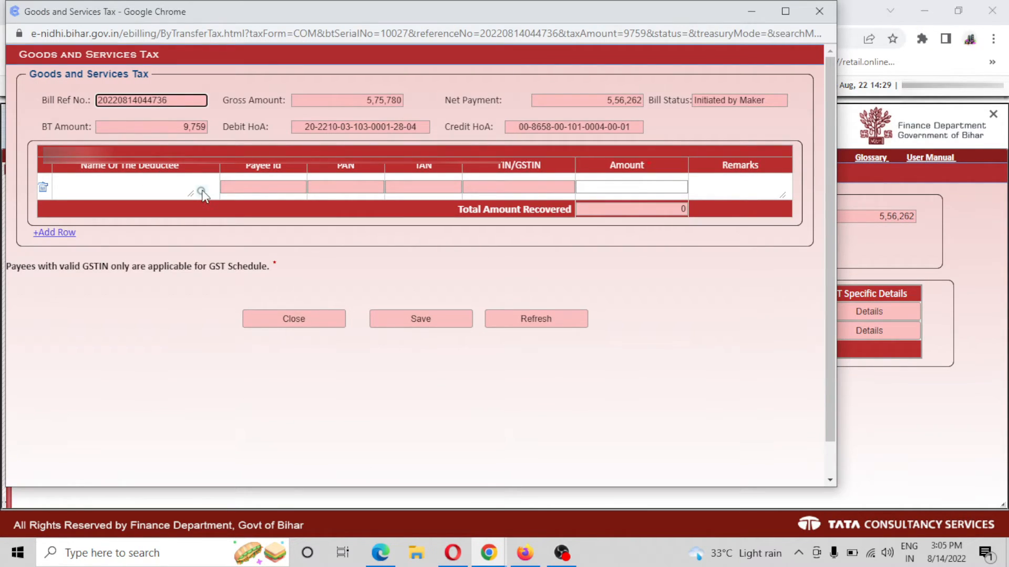
Fill in the deductee for the Goods and Services Tax book transfer details, save them and return to the bill
left_click(201, 191)
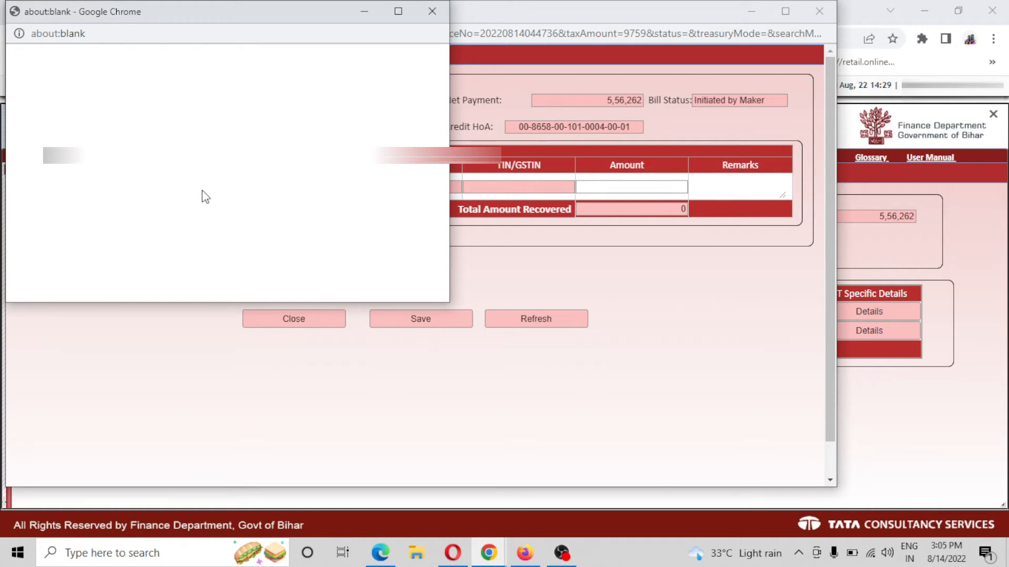
left_click(412, 319)
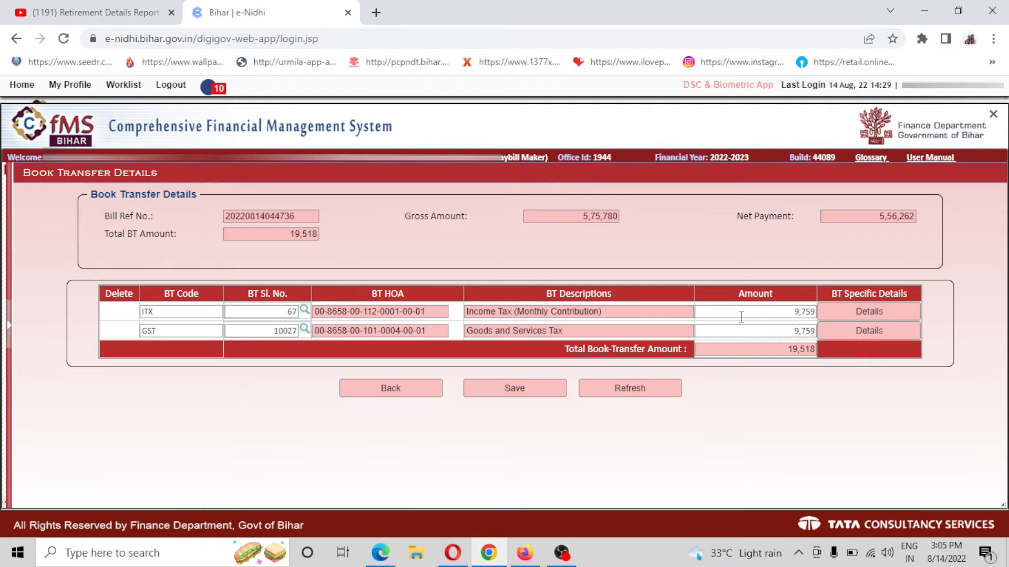
left_click(391, 388)
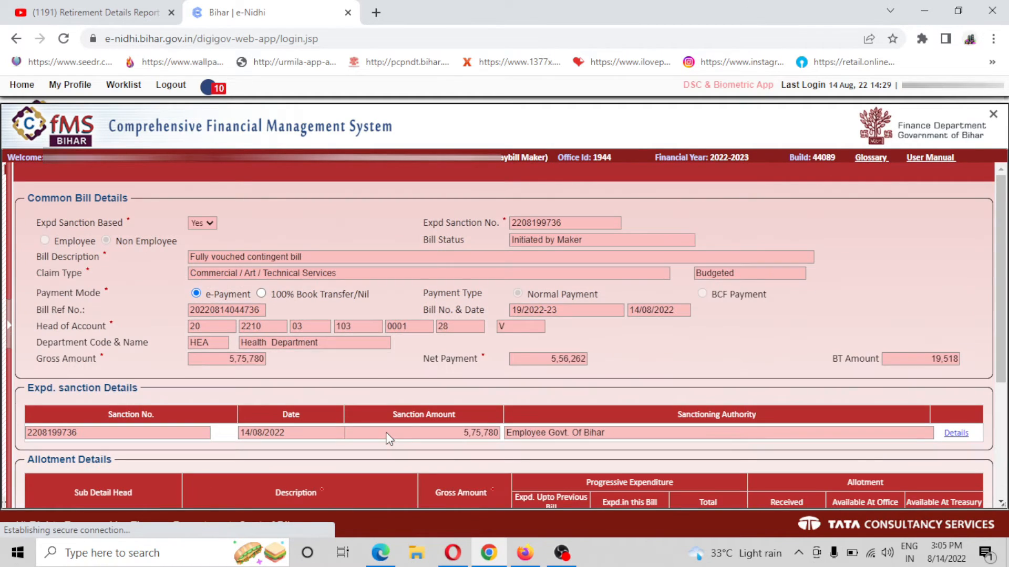
Attach Letter No. 142.pdf to the bill as the Sanction Order from Competent Authority, and save the attachment
scroll(389, 439, "down", 1)
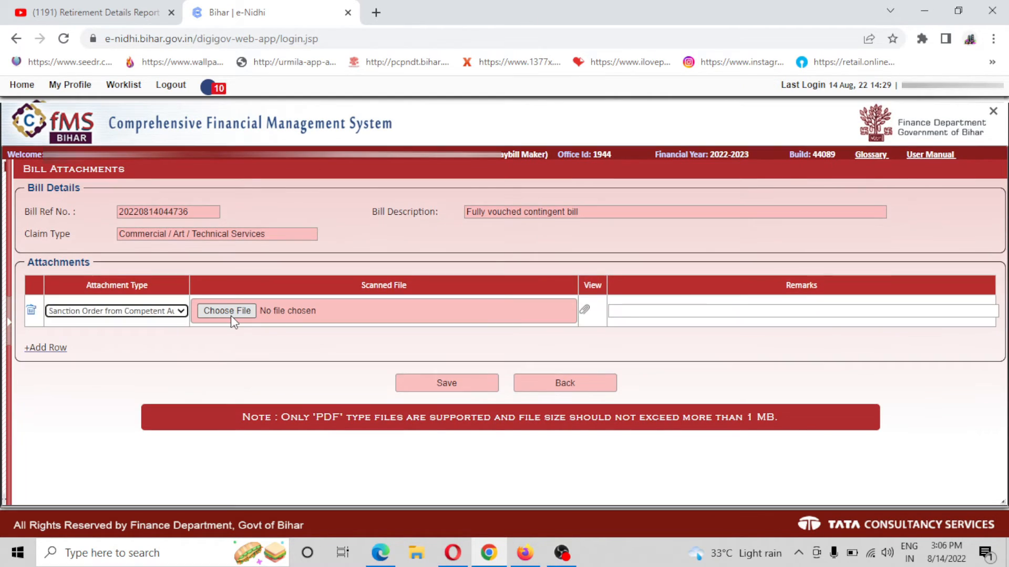
left_click(224, 312)
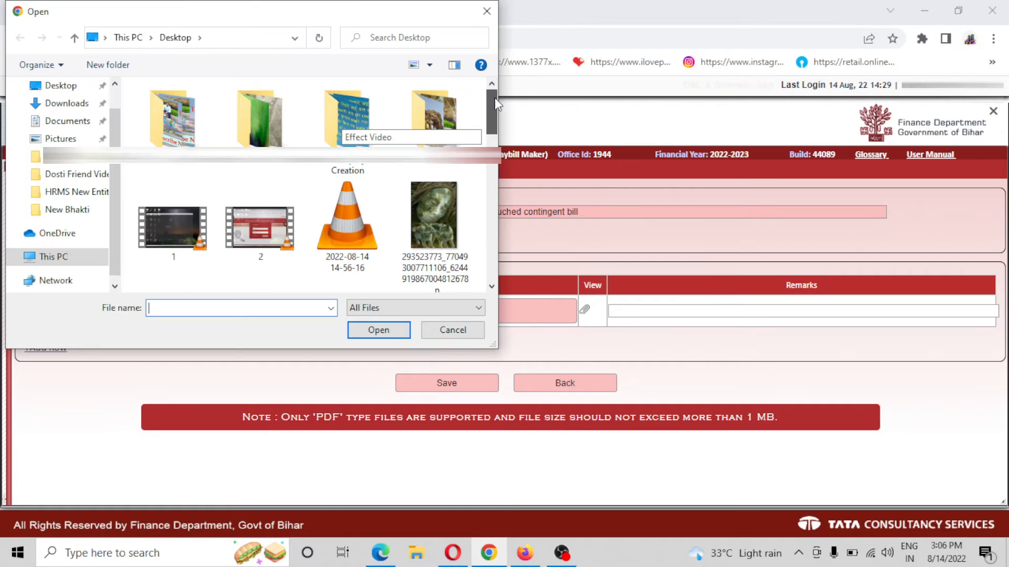
left_click_drag(494, 98, 501, 229)
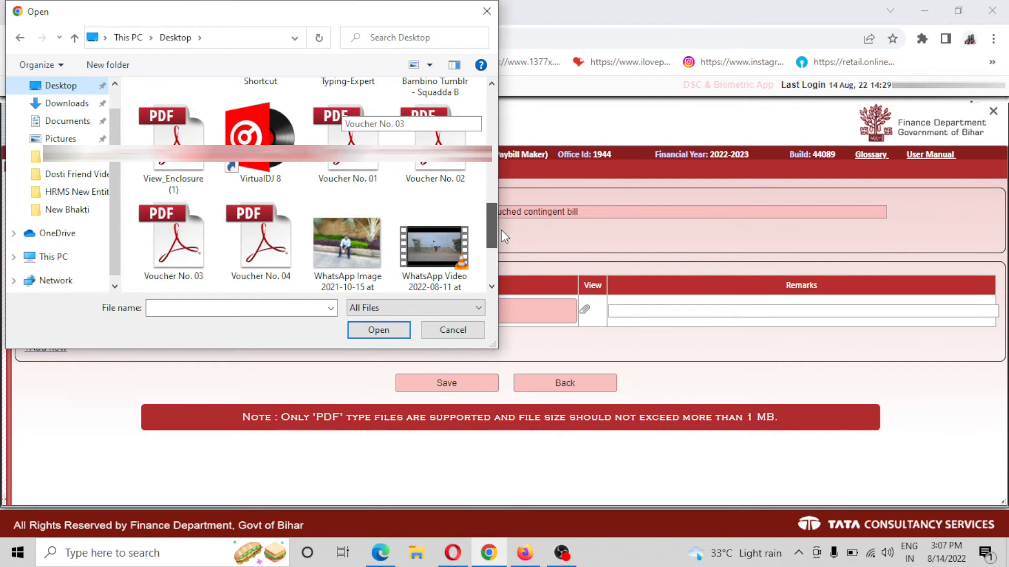
key("Escape")
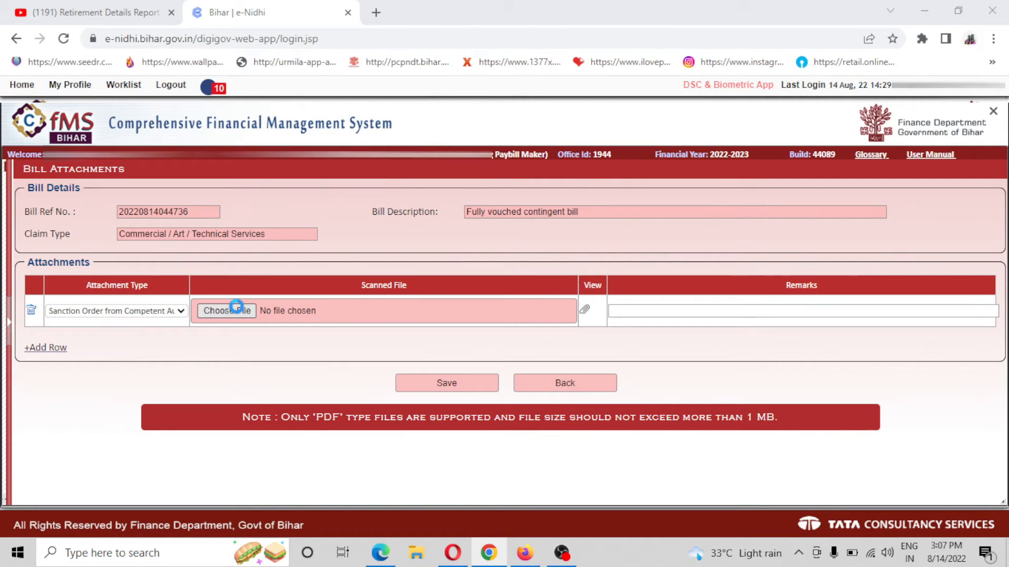
left_click(243, 310)
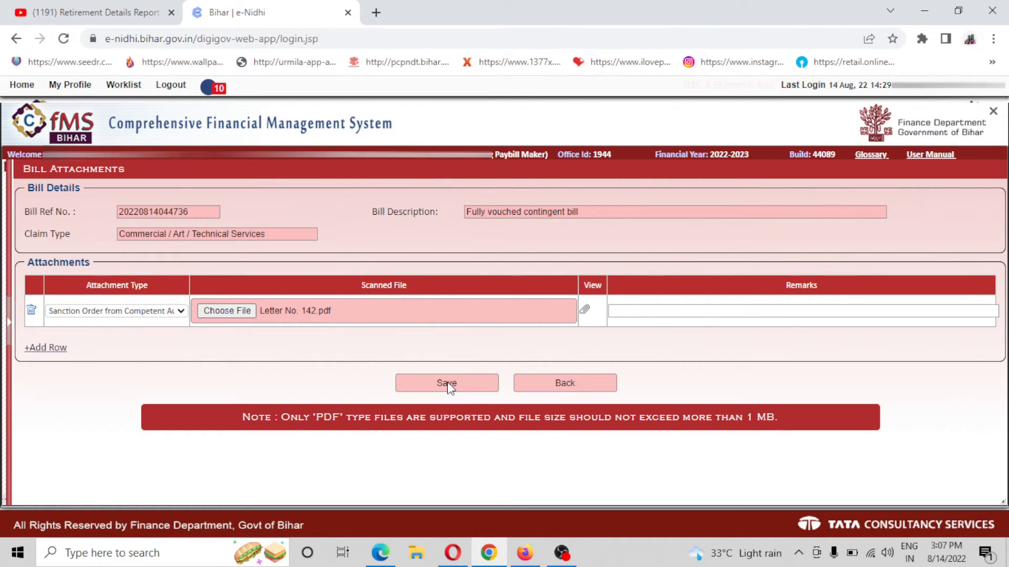
left_click(447, 383)
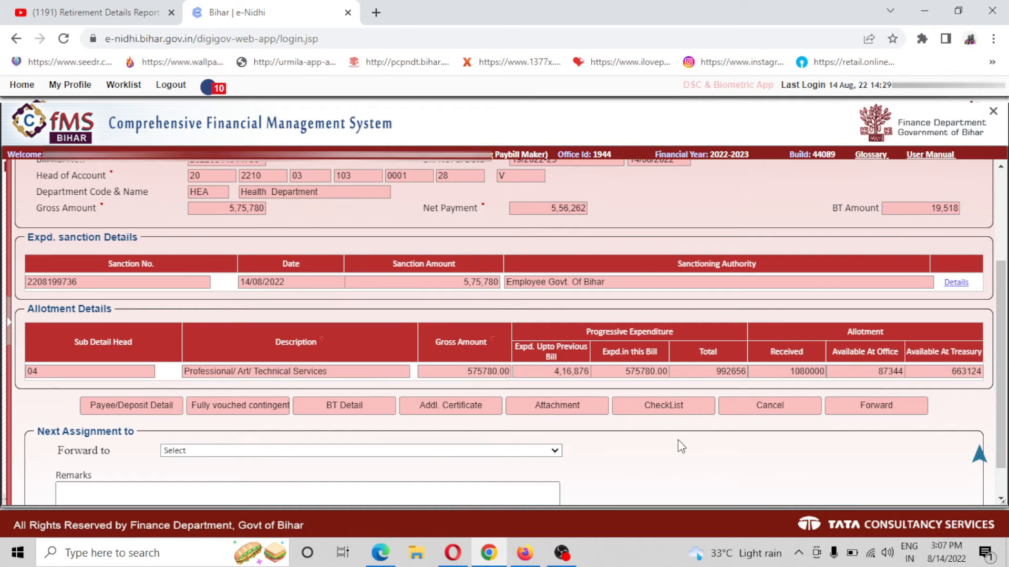
Mark every item in the bill's General Checklist and Bill Claim Specific checklist as verified and save the checklists
left_click(661, 407)
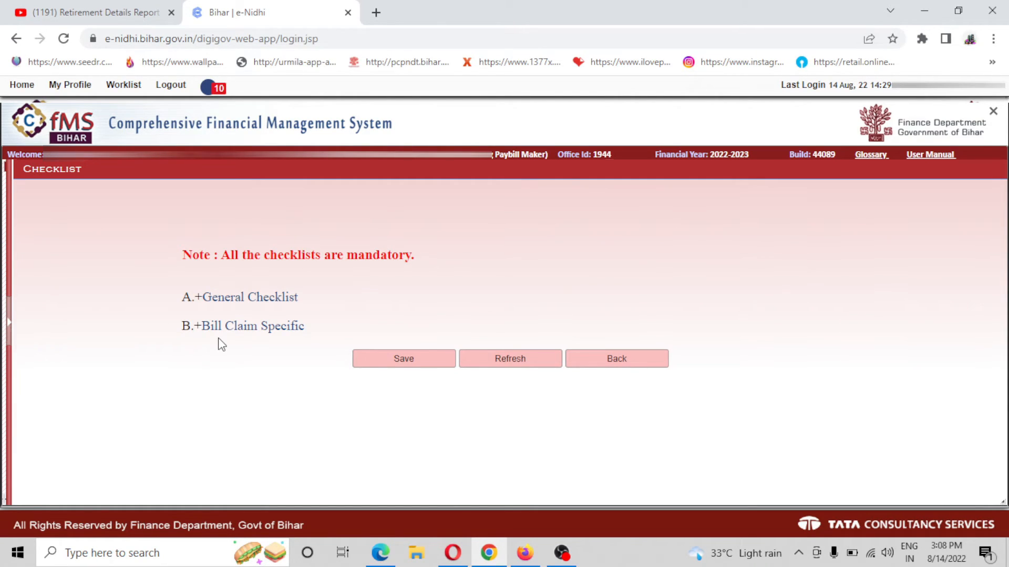
left_click(223, 298)
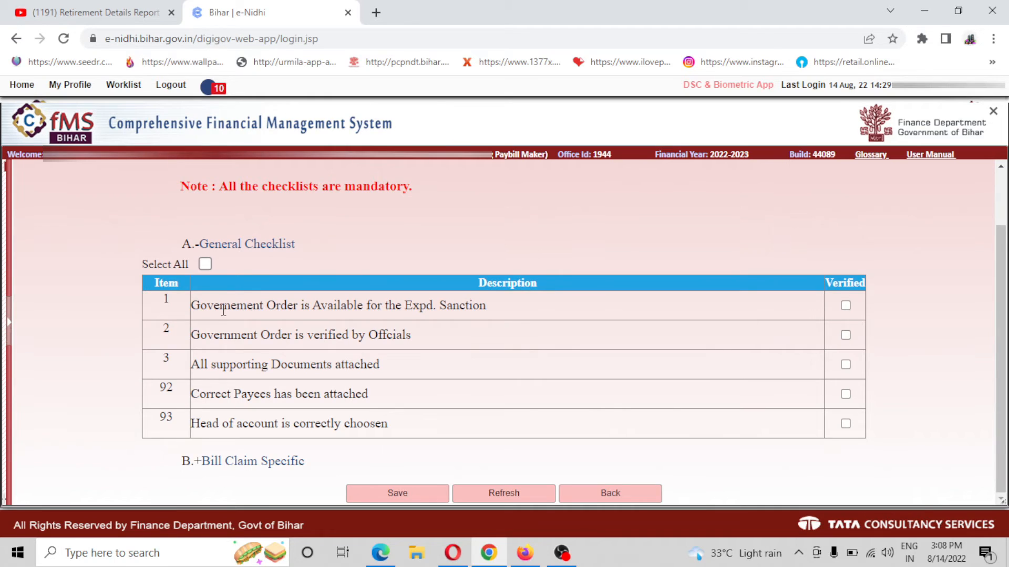
left_click(205, 263)
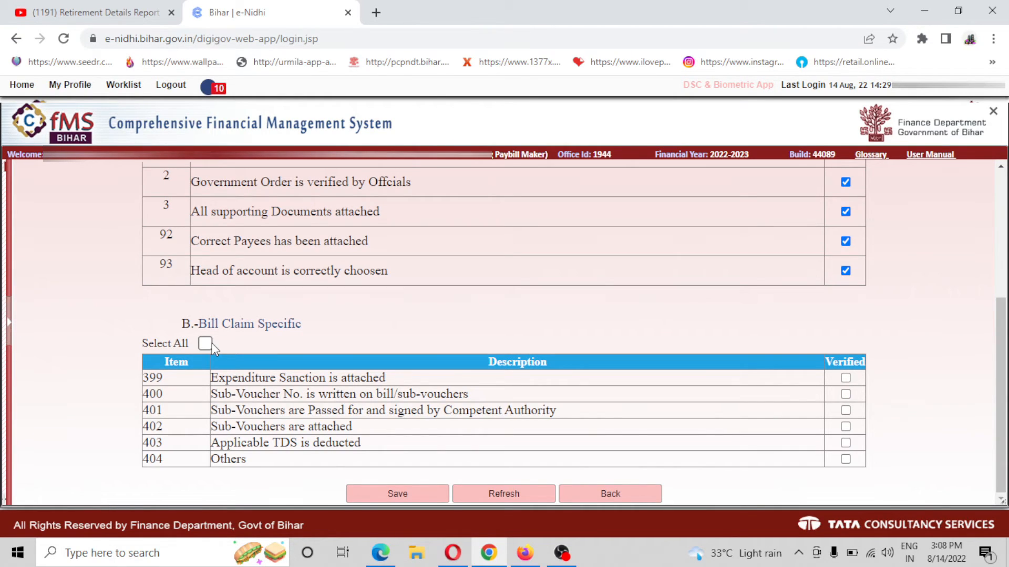
left_click(205, 344)
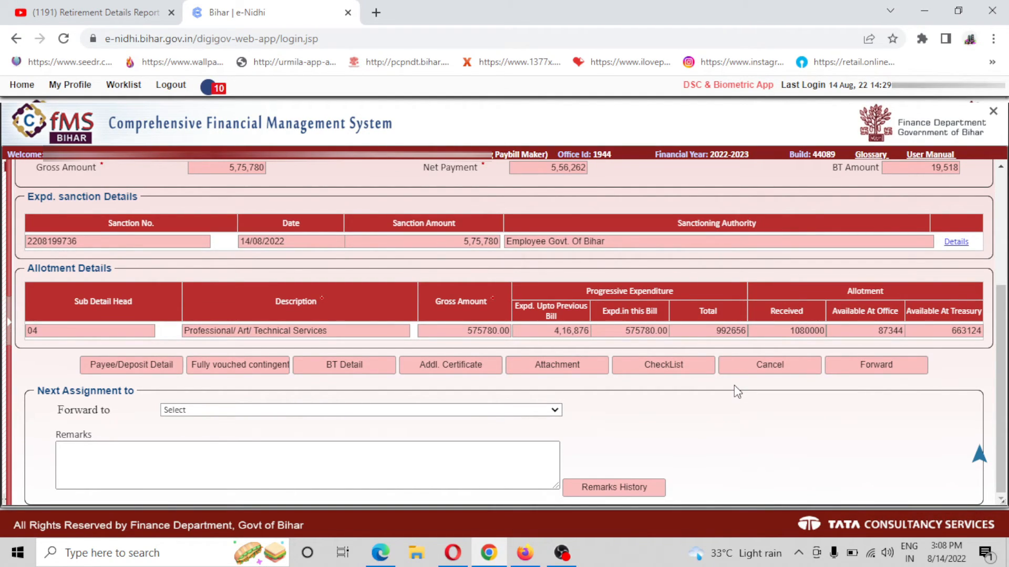
Forward the bill to the Drawing and Disbursing Officer Approver (EB) and confirm forwarding it to the next level
left_click(304, 410)
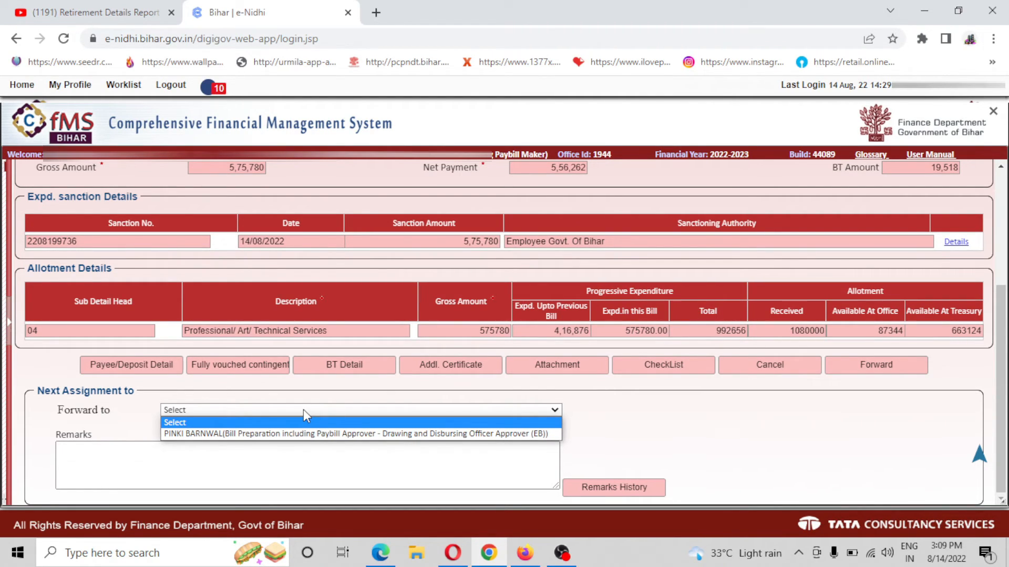
left_click(295, 434)
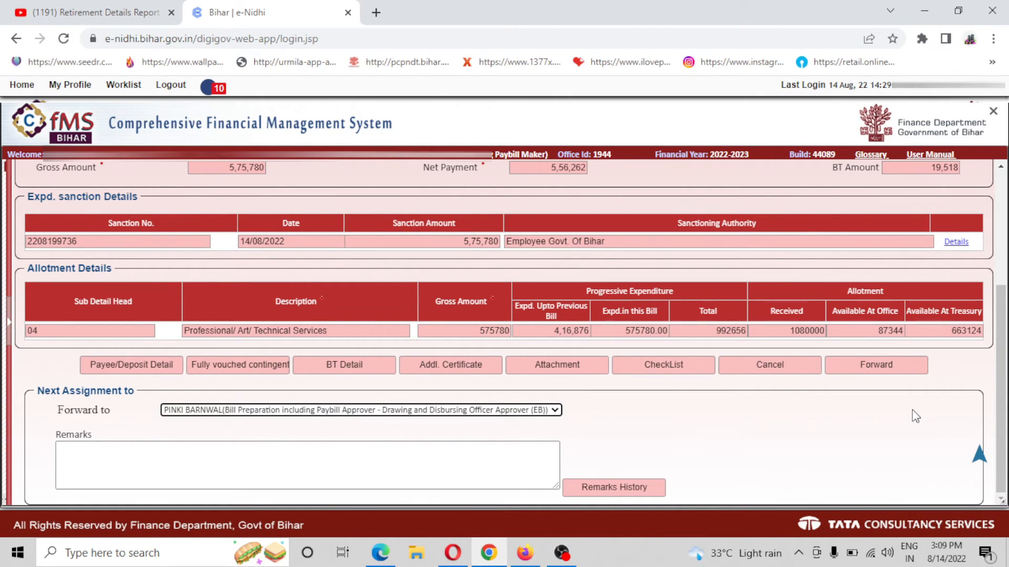
left_click(875, 365)
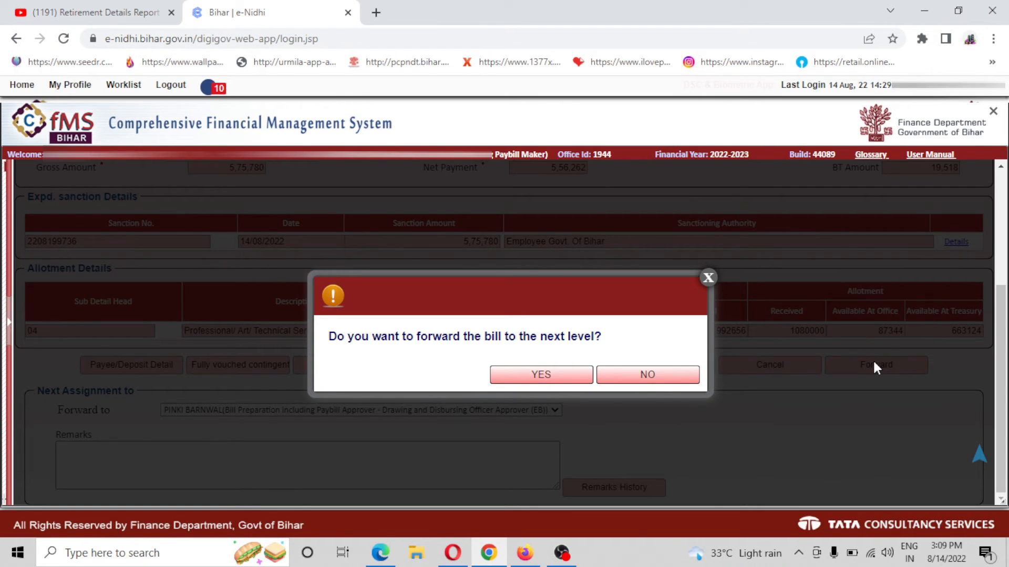
left_click(537, 376)
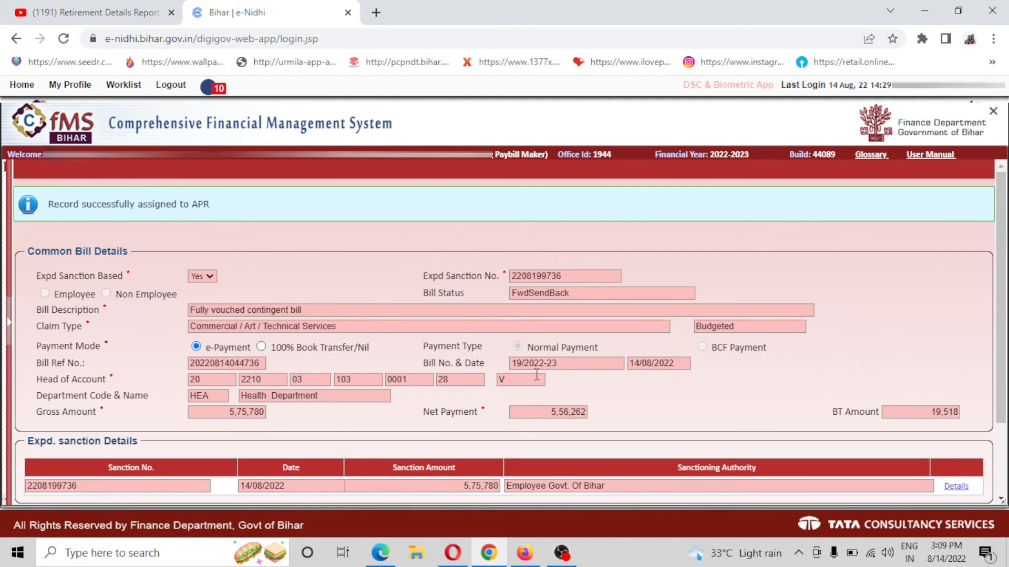
Log out of the bill maker account and log in as the approver with the approver's username and account password
left_click(170, 86)
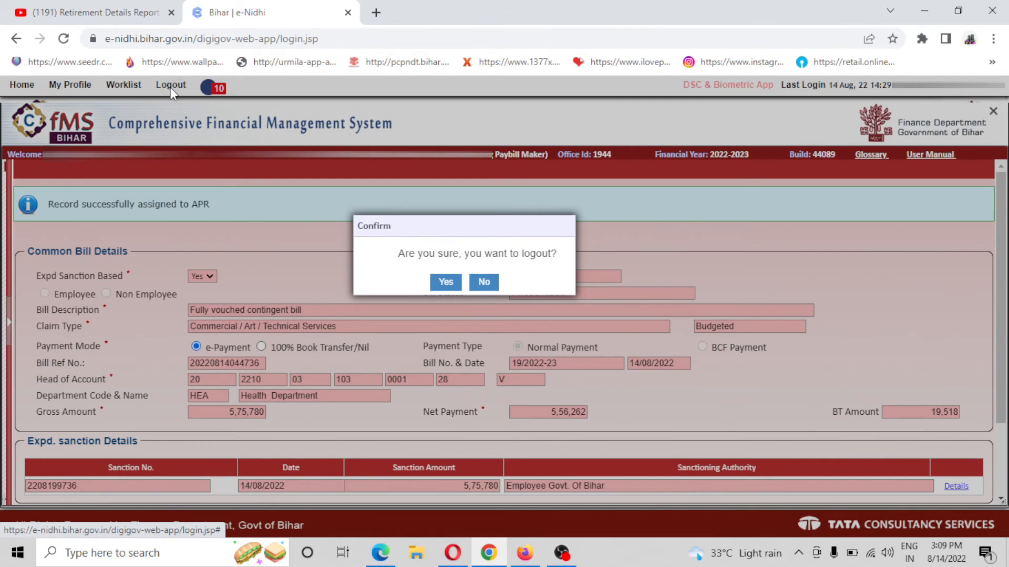
left_click(446, 283)
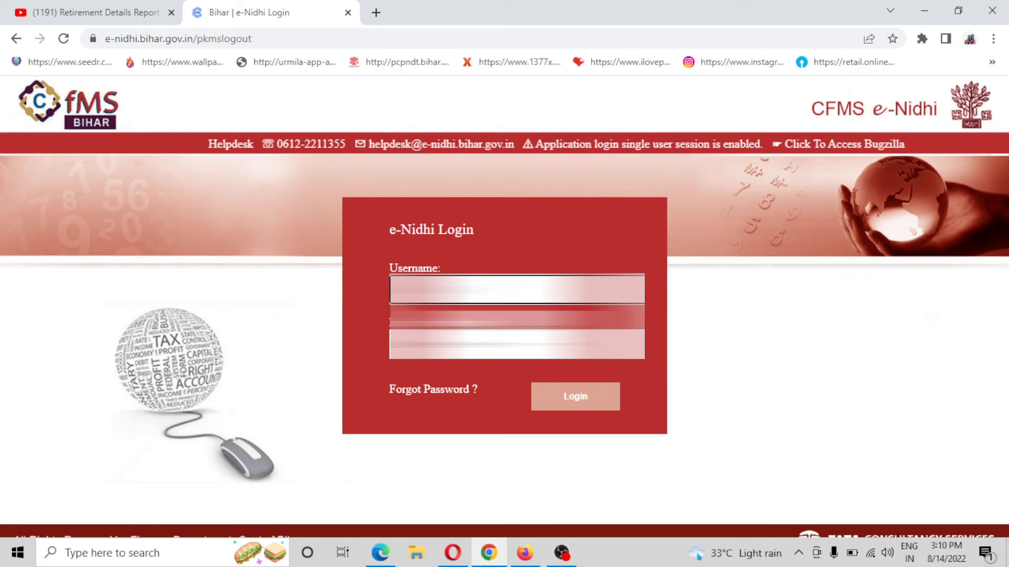
left_click(473, 322)
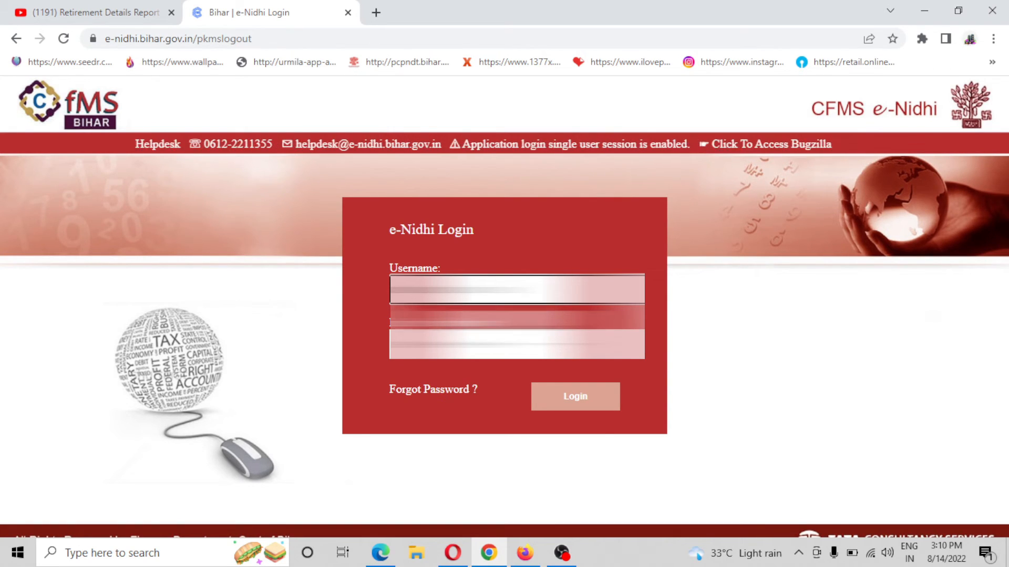
left_click(472, 345)
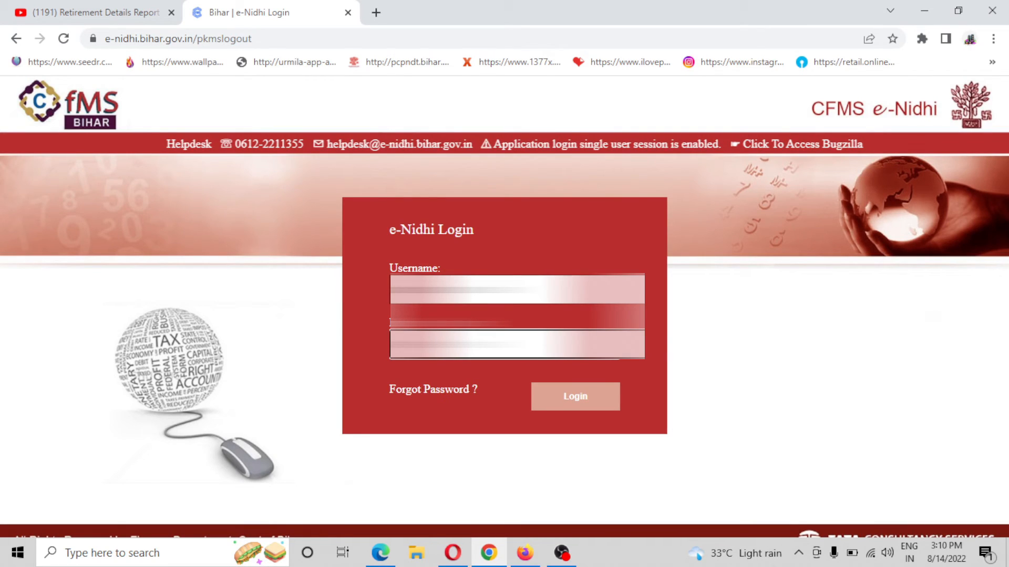
type("•")
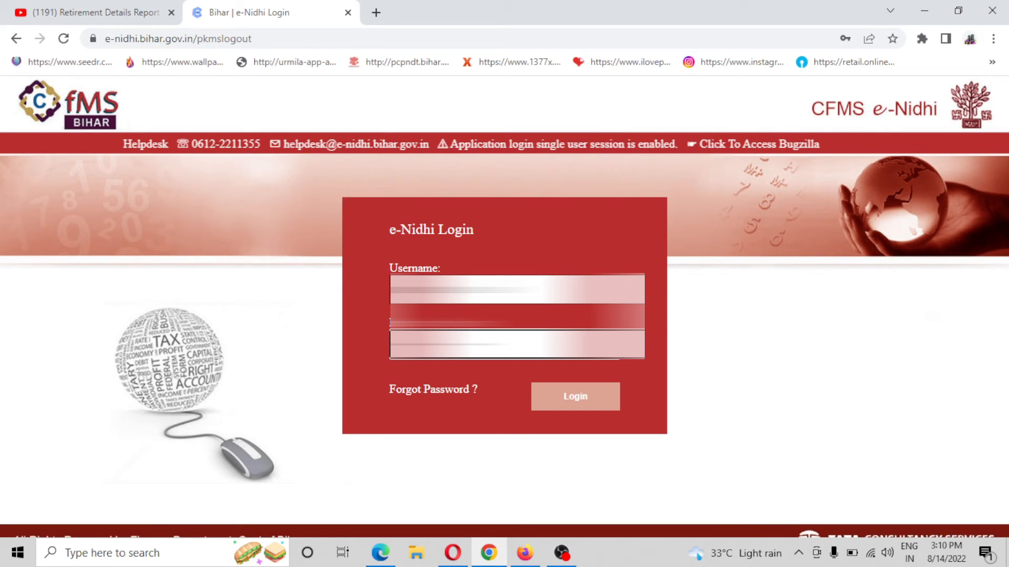
left_click(581, 406)
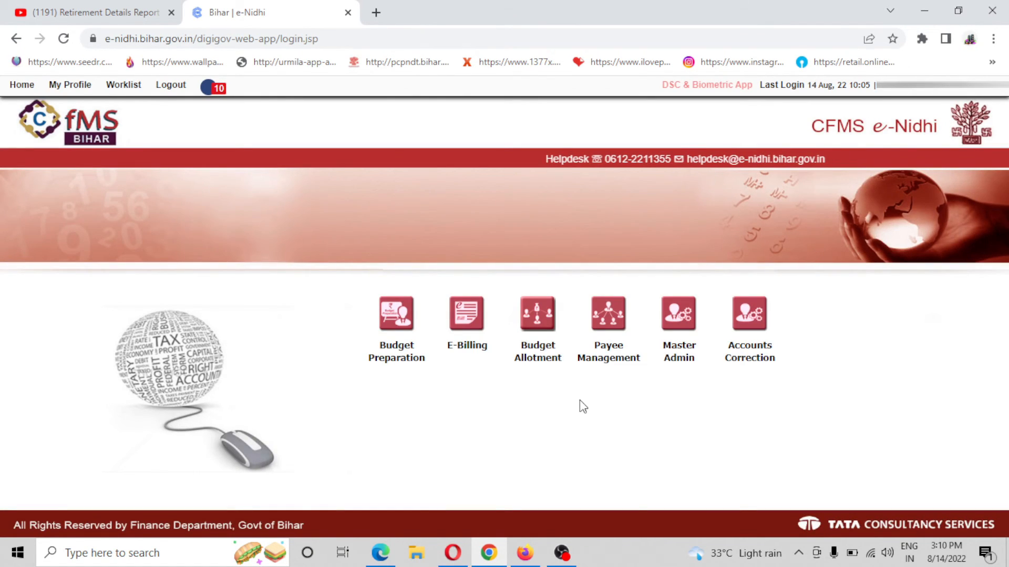
Open the E-Billing module with the approver role selected
left_click(465, 348)
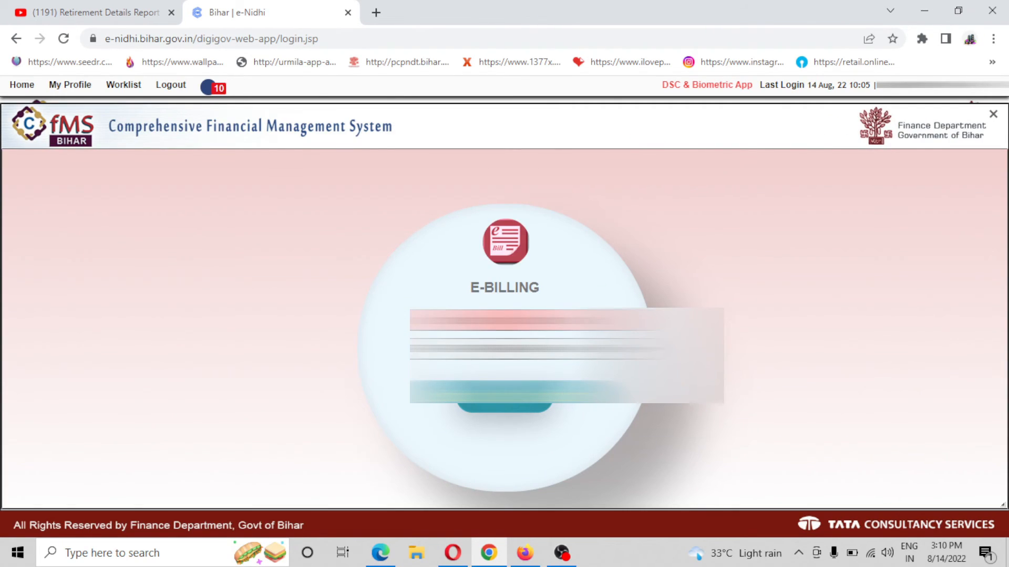
left_click(505, 353)
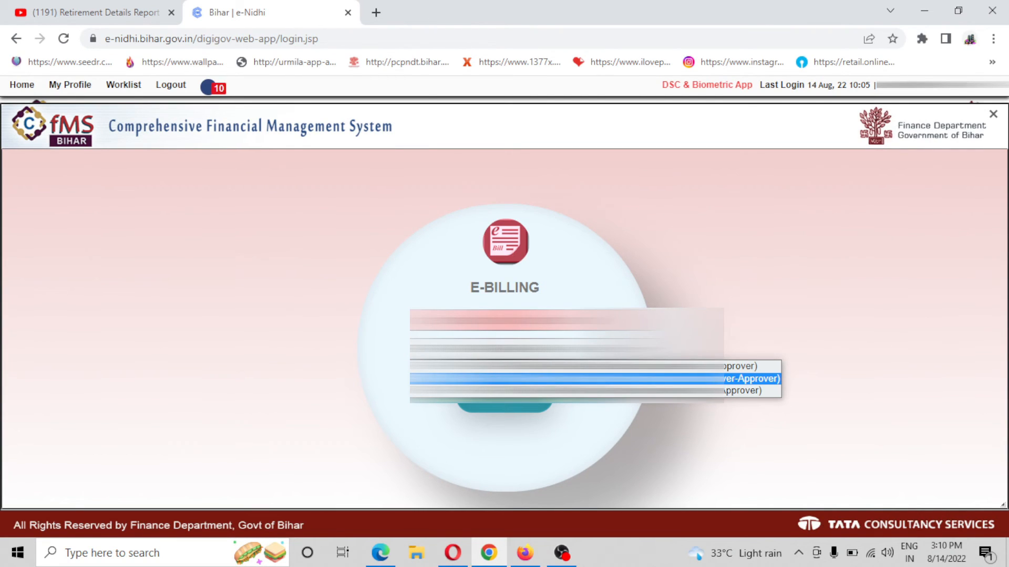
left_click(505, 379)
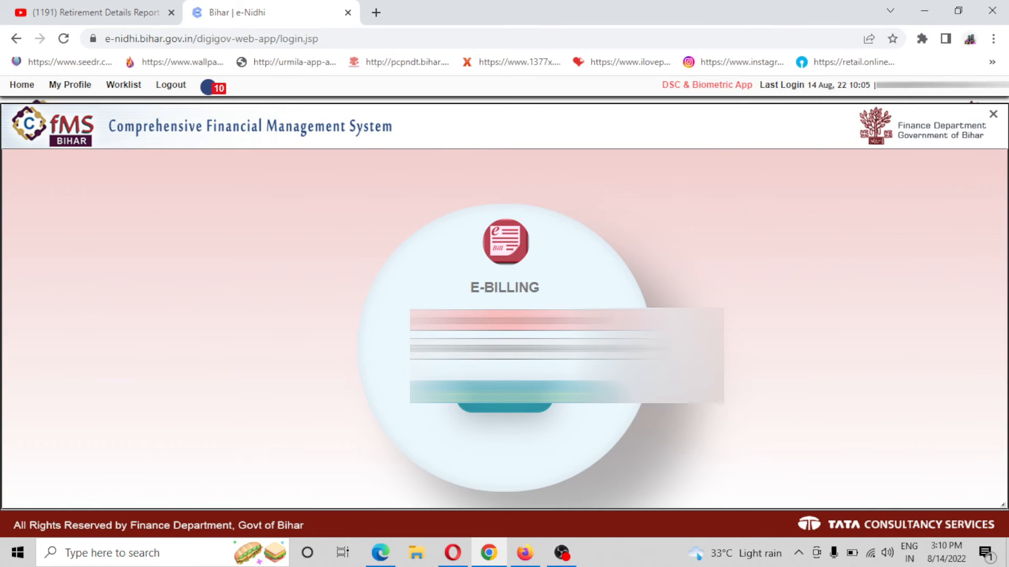
left_click(503, 394)
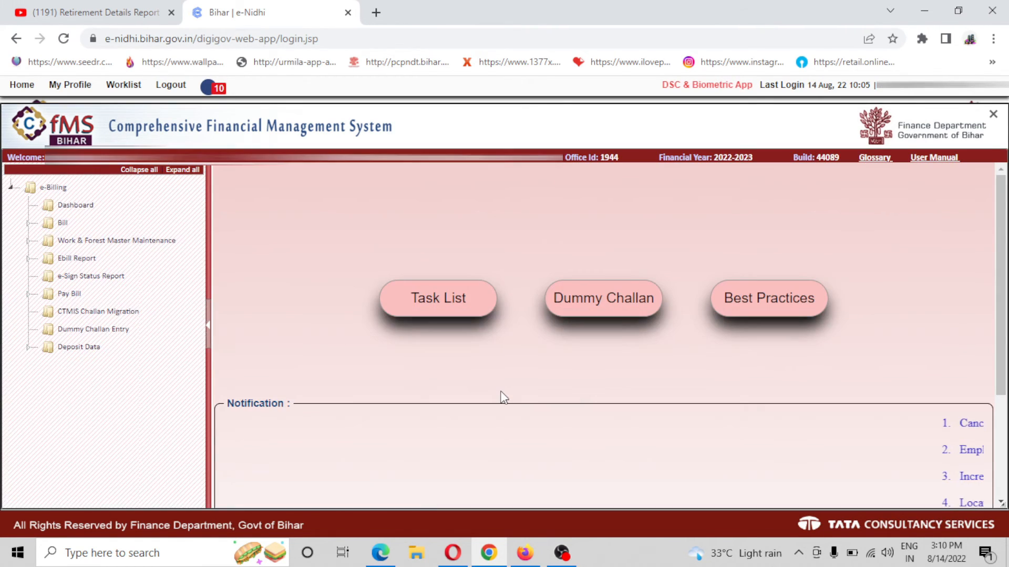
left_click(75, 206)
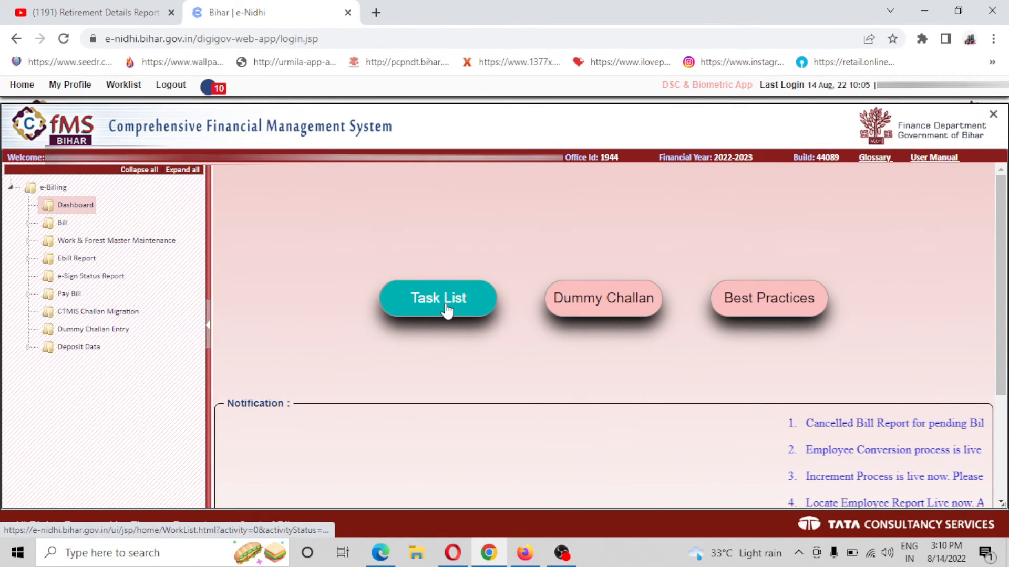
left_click(444, 334)
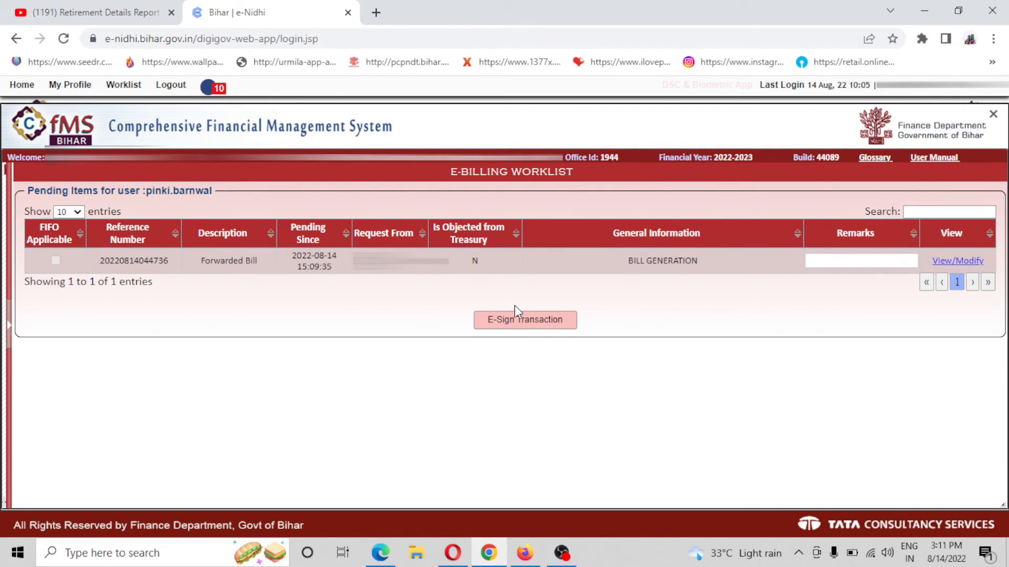
left_click(959, 261)
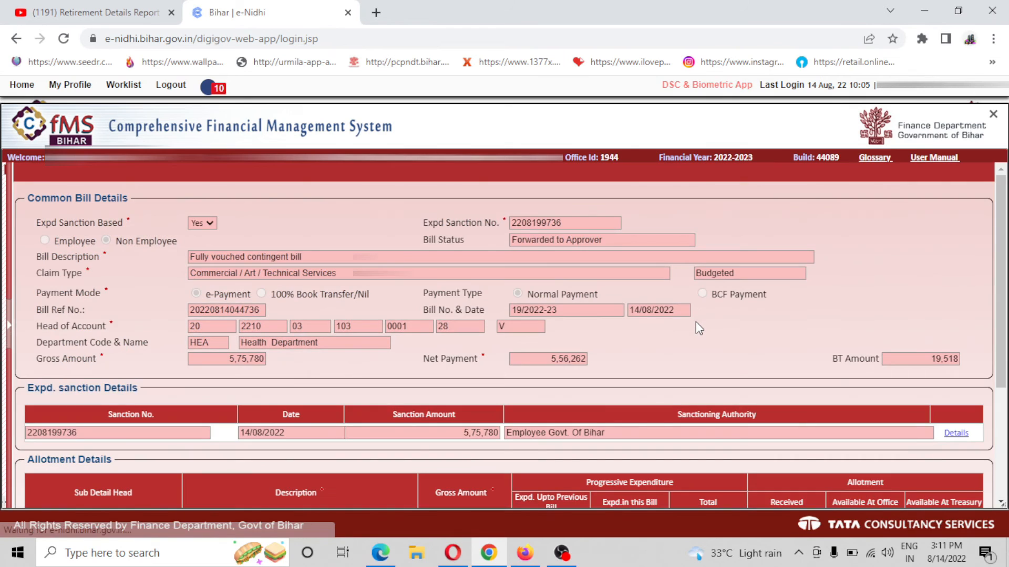
Review the forwarded bill's sanction and allotment details and its payee details, and return to the bill
scroll(696, 323, "down", 3)
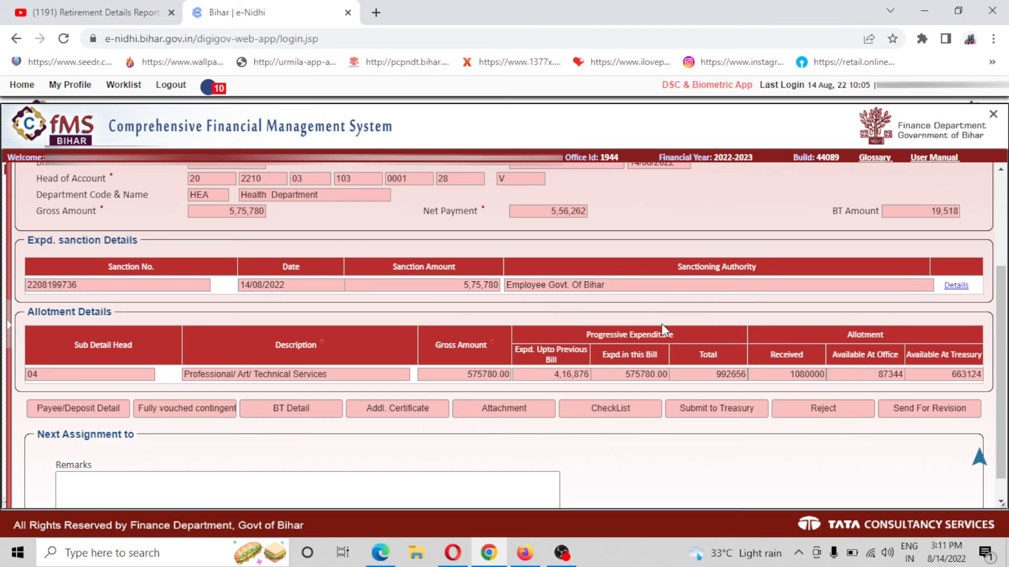
scroll(591, 338, "up", 1)
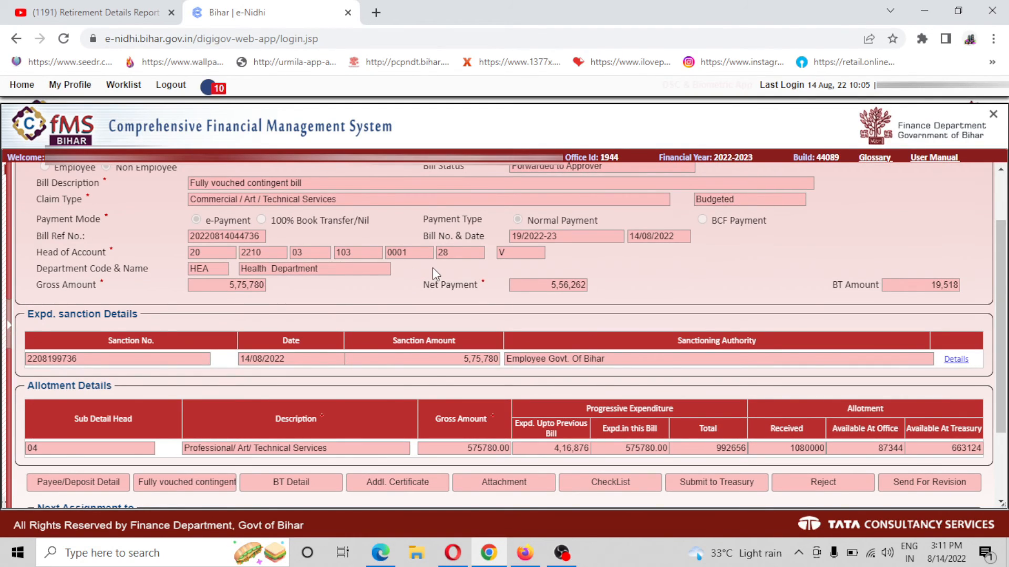
left_click(64, 482)
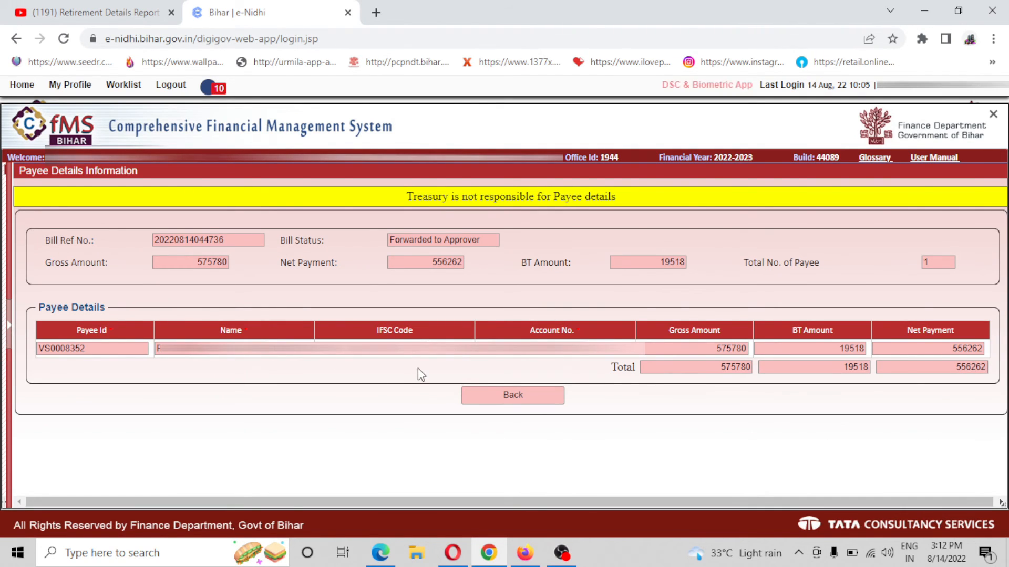
left_click(500, 400)
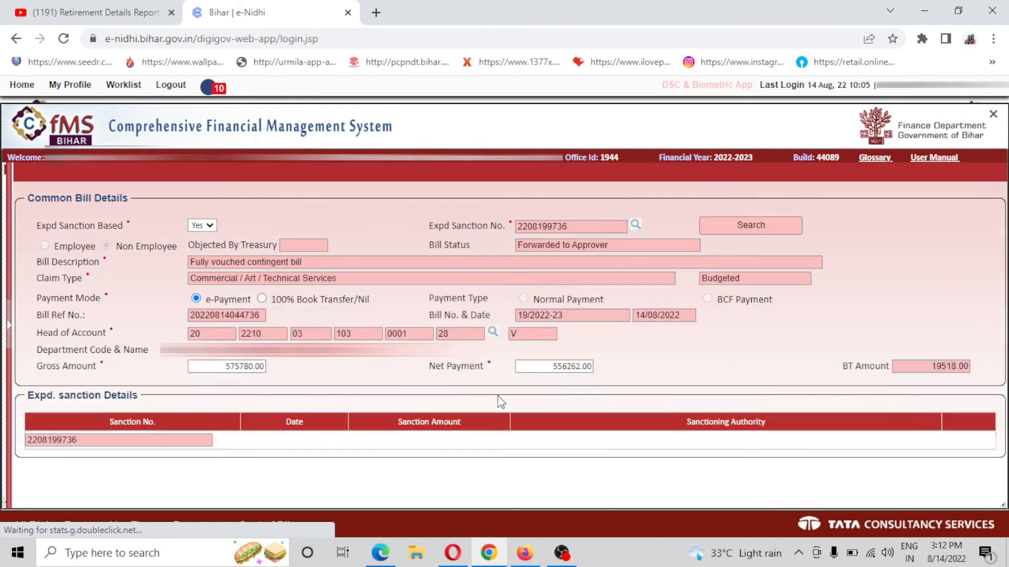
Approve the bill by submitting it to the Treasury
scroll(497, 395, "down", 4)
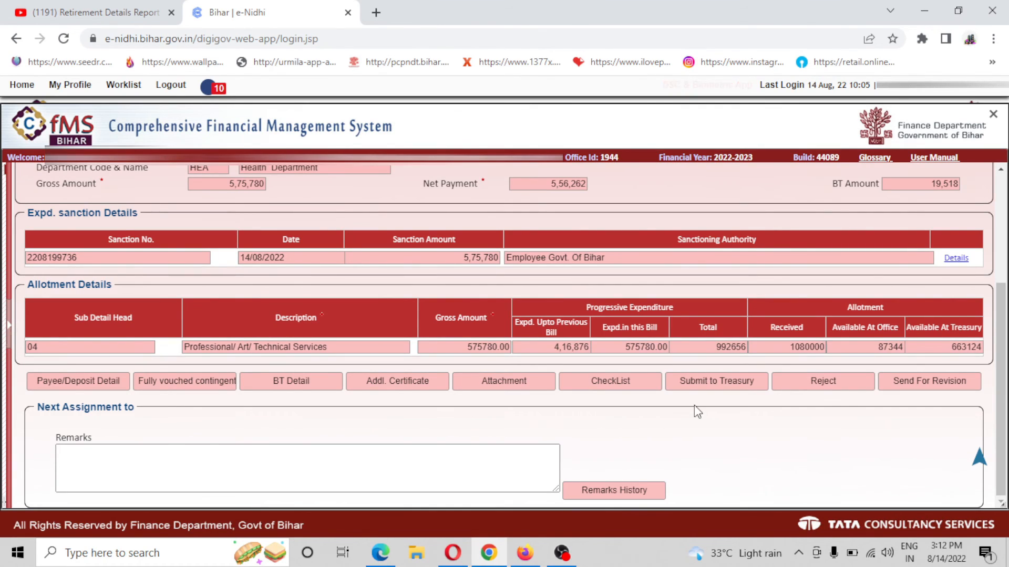
left_click(717, 380)
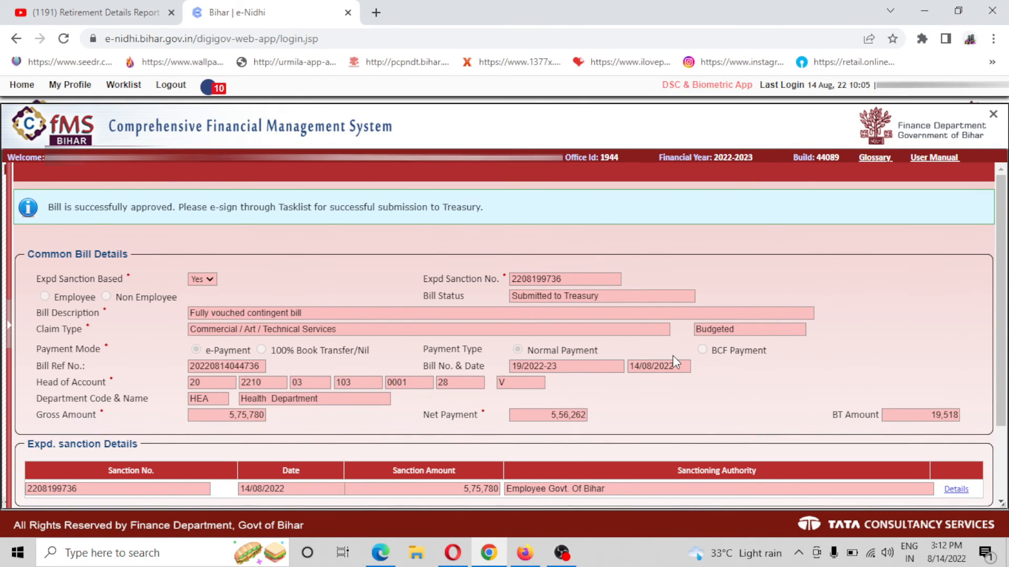
scroll(672, 354, "down", 3)
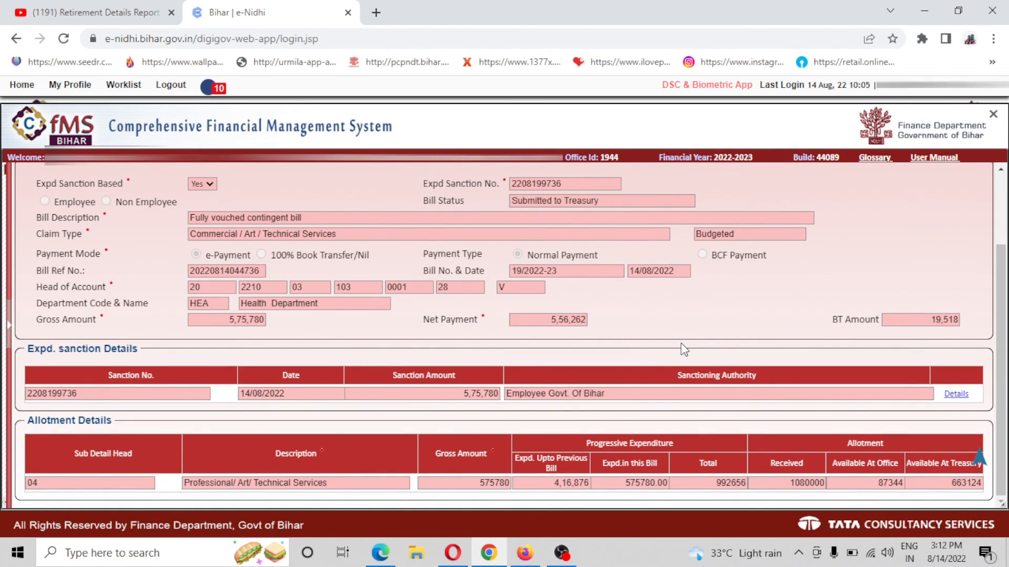
scroll(683, 350, "up", 2)
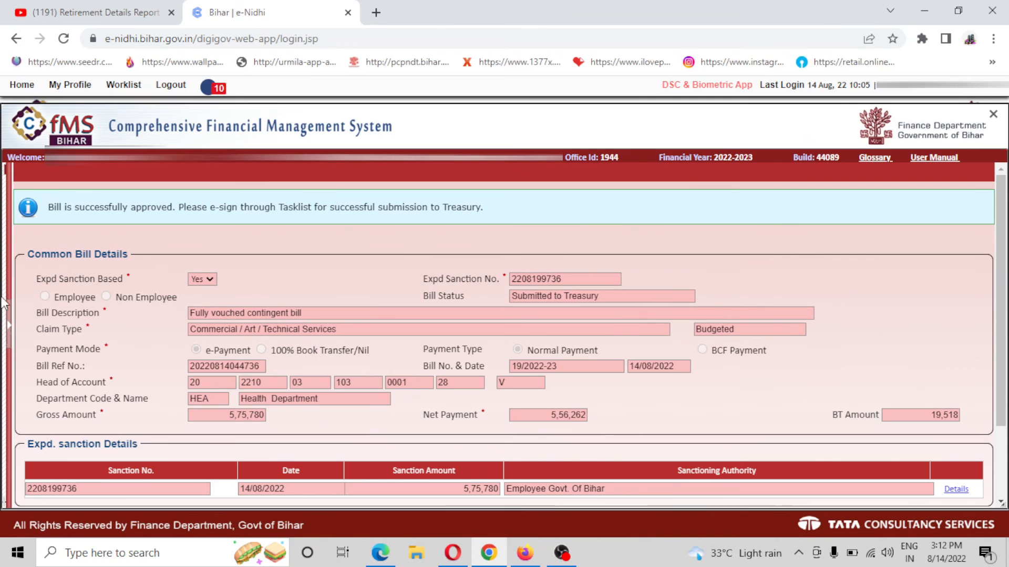
Select the submitted bill in the task list, start its e-sign transaction and consent to Aadhaar-based authentication
left_click(9, 329)
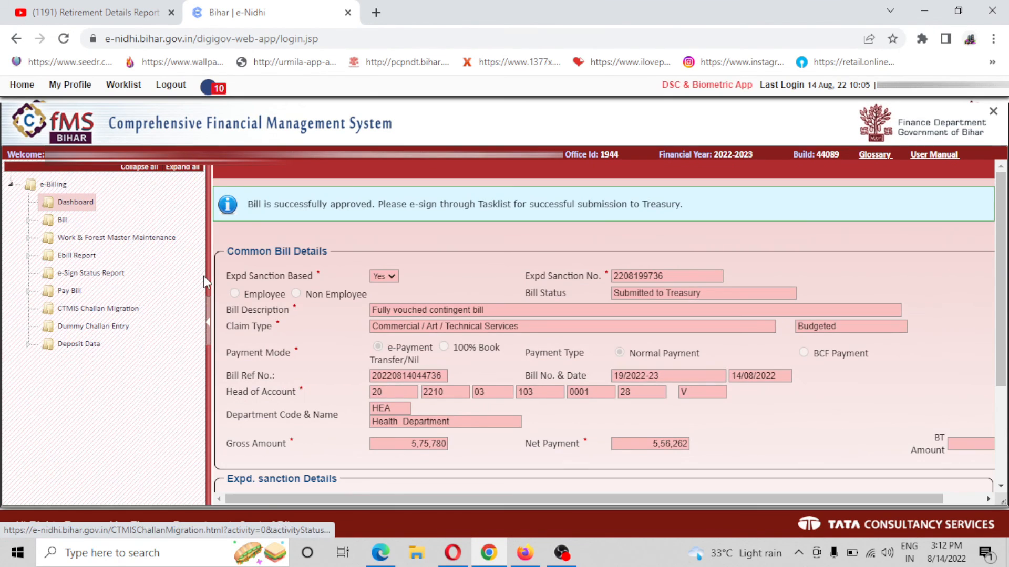
left_click(79, 207)
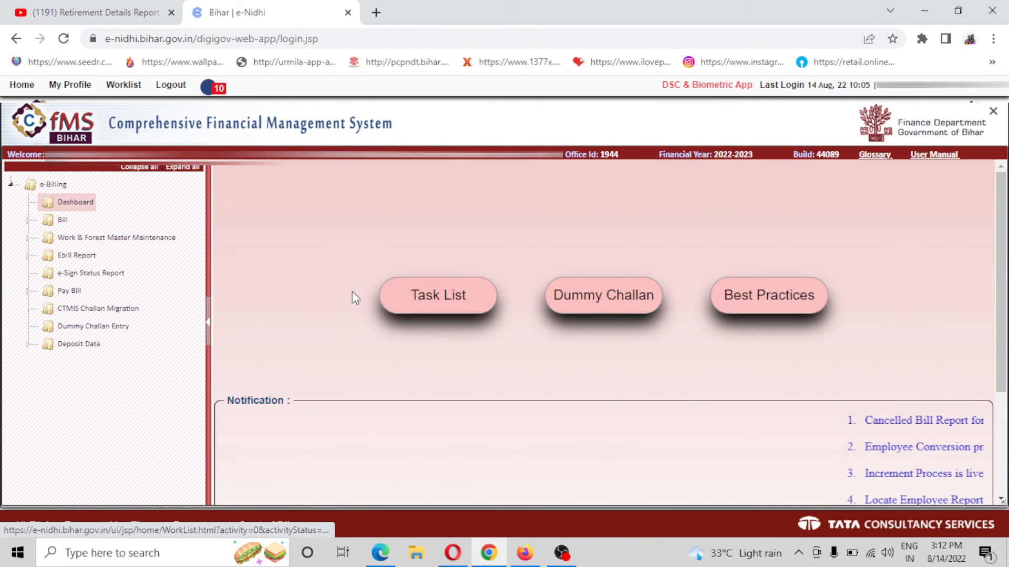
left_click(441, 294)
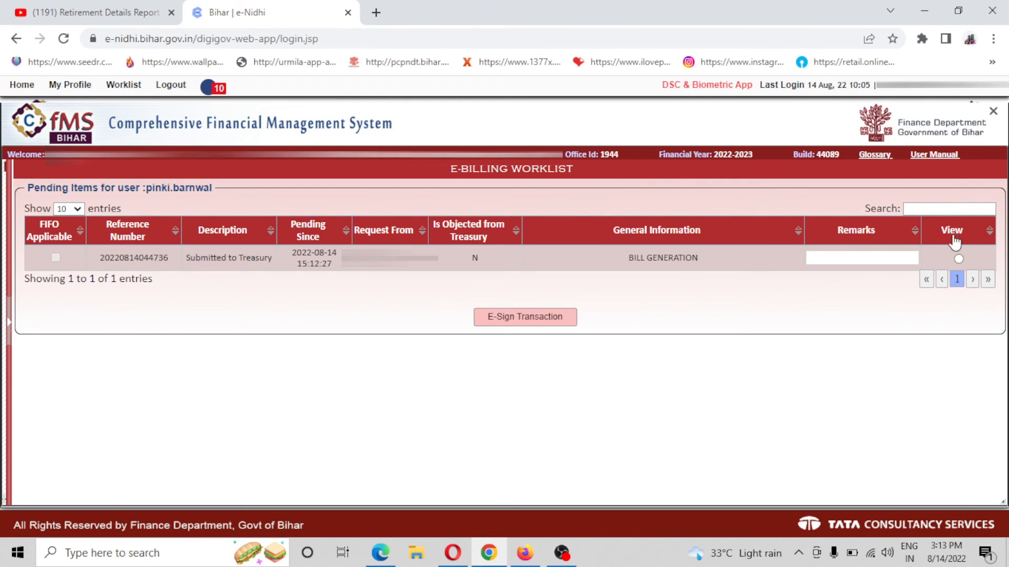
left_click(959, 259)
left_click(518, 316)
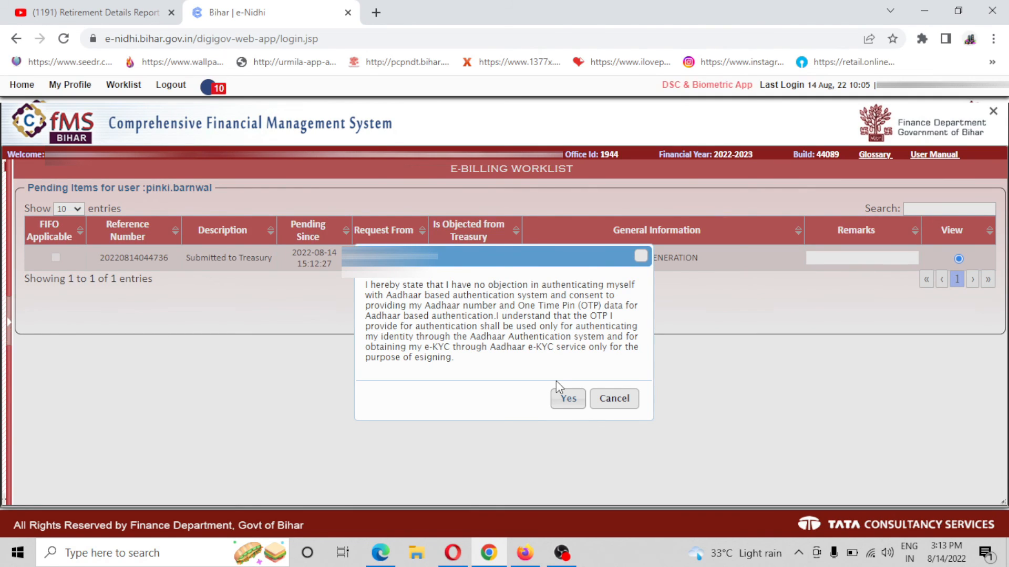
left_click(567, 399)
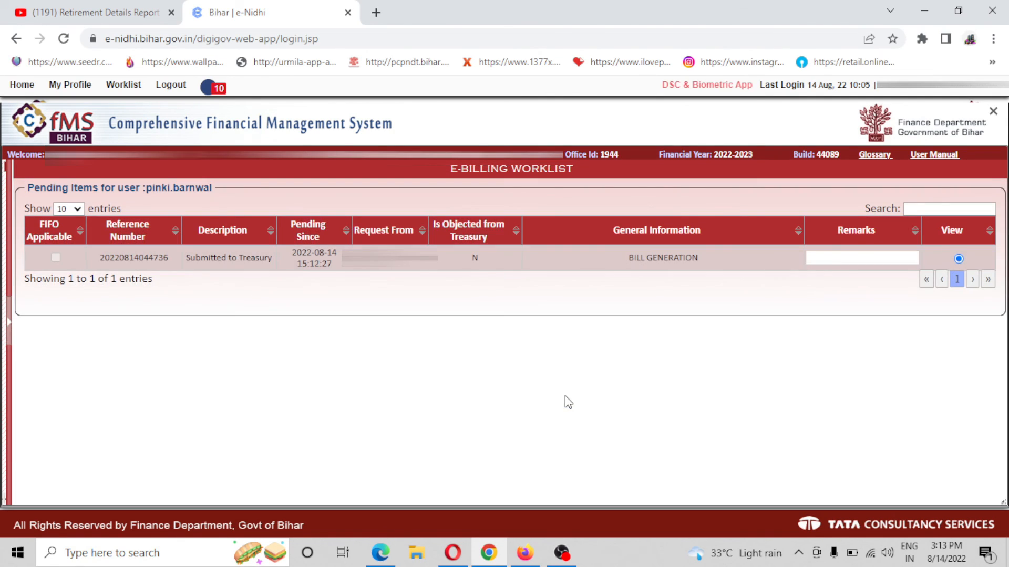